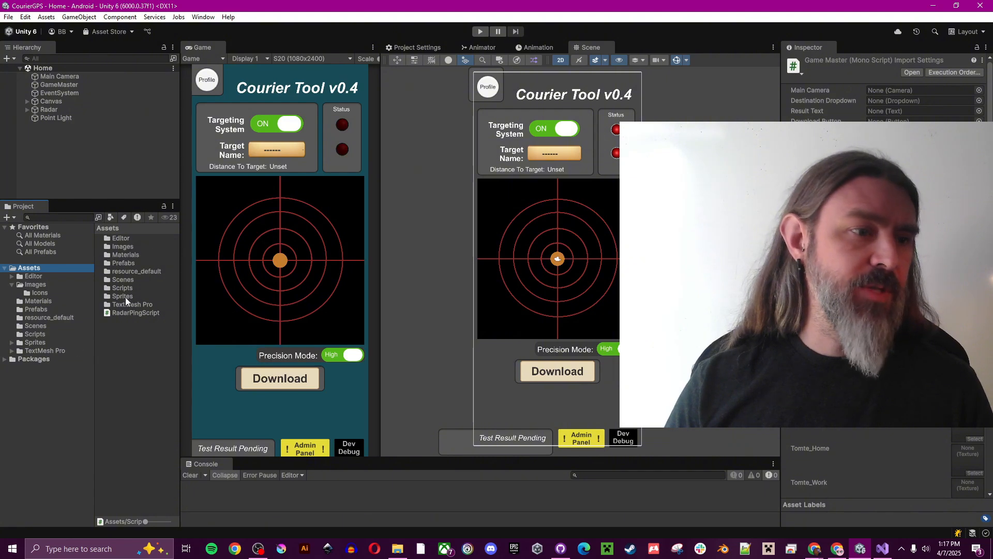
# Open the Scripts folder under Assets in Unity's Project window
pyautogui.doubleClick(129, 290)
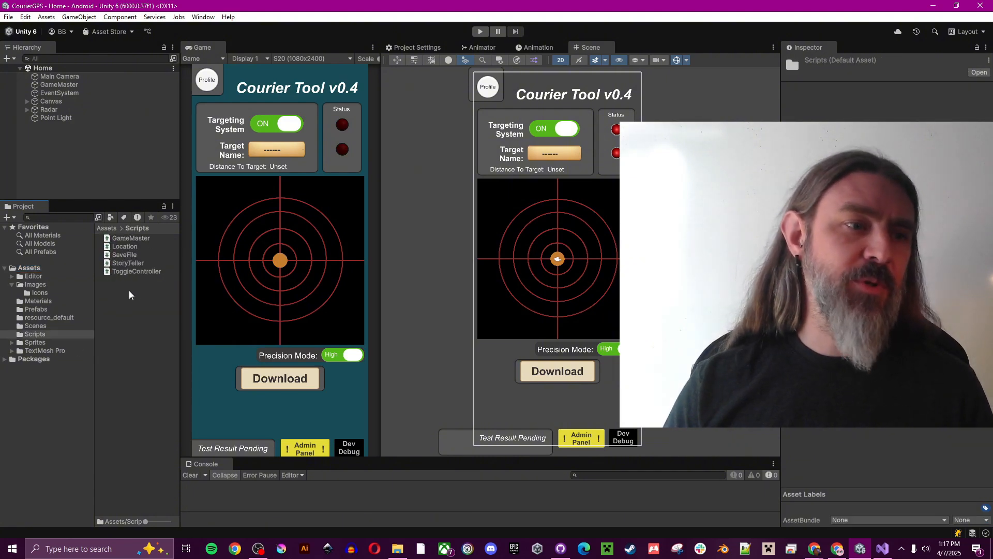
# Add a '// Comment here' line above the locationScript declaration in GameMaster.cs and save it
pyautogui.doubleClick(131, 237)
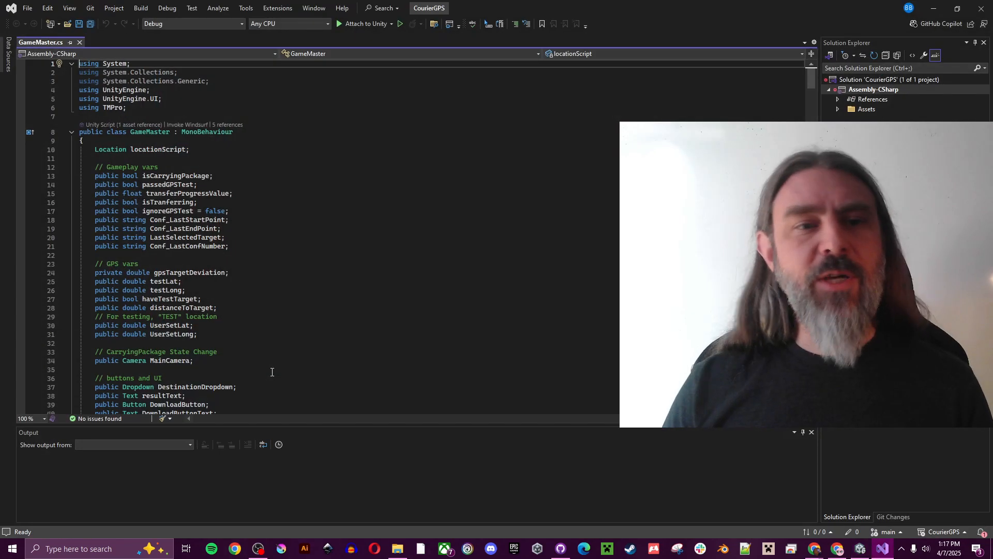
pyautogui.click(96, 149)
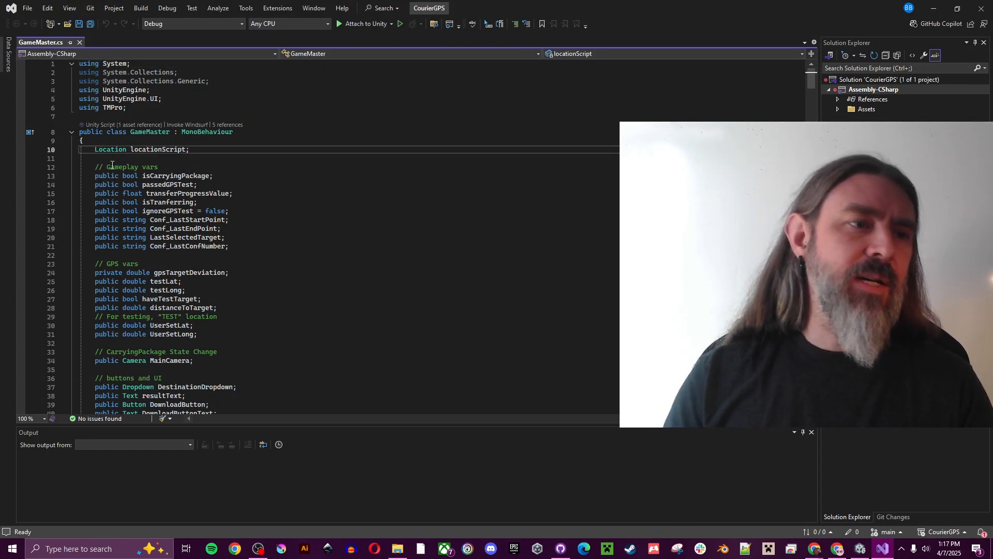
pyautogui.press('Return')
pyautogui.press('Return')
pyautogui.press('Up')
pyautogui.press('Up')
pyautogui.write('// C')
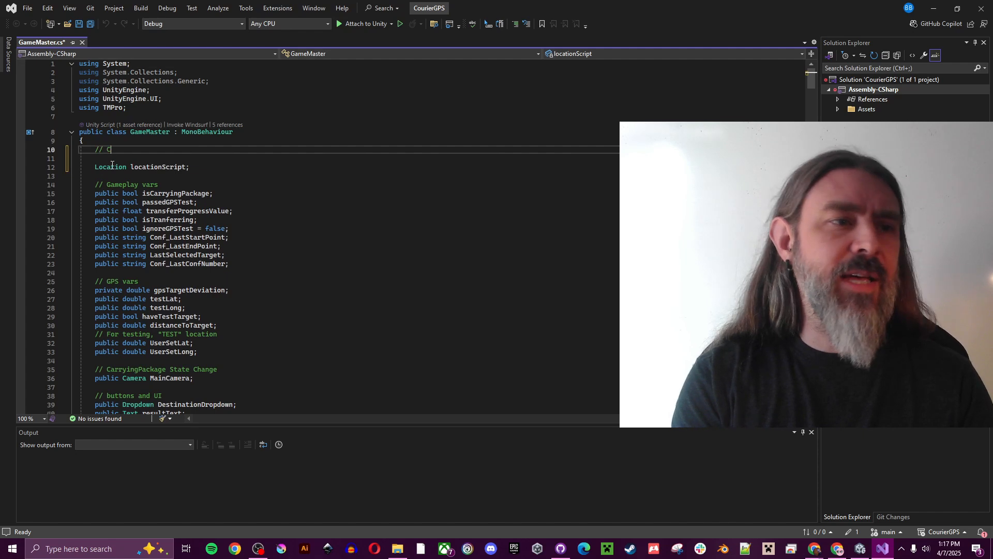
pyautogui.write('omment here')
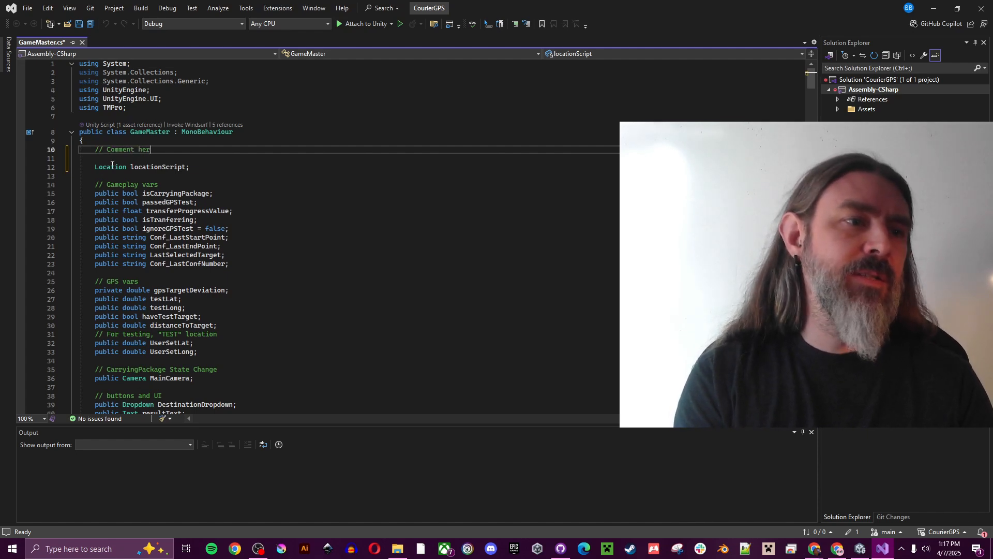
pyautogui.click(78, 24)
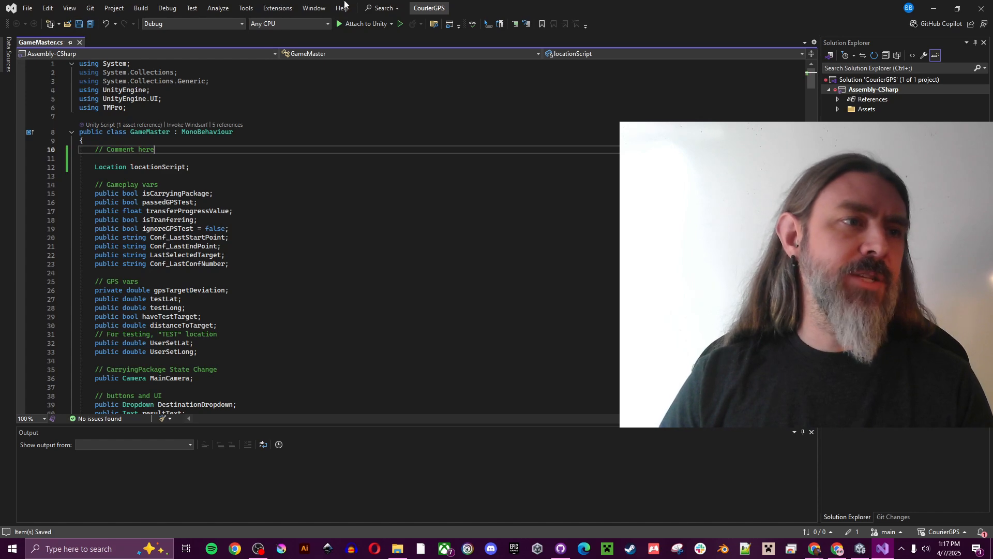
pyautogui.click(860, 549)
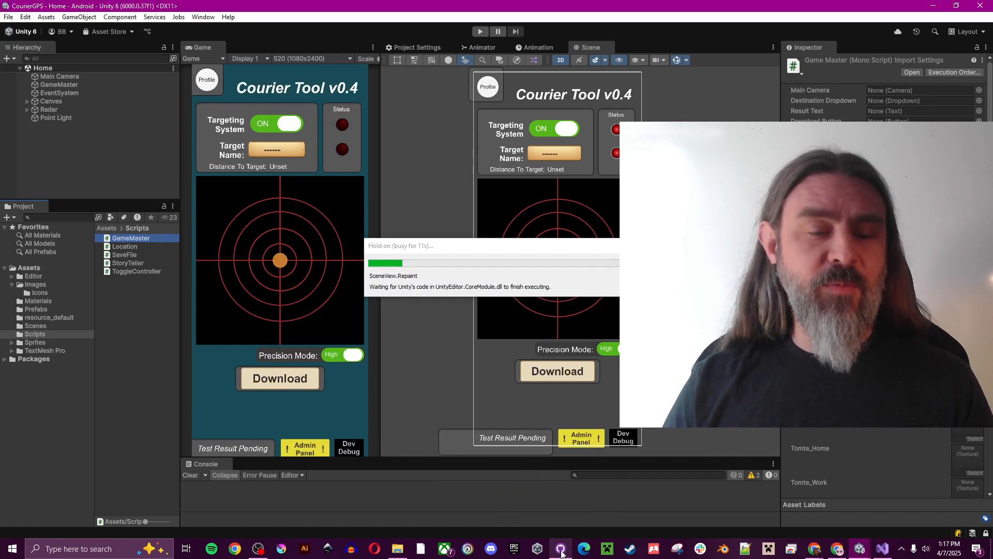
# Commit the GameMaster.cs change to main with summary 'For my video on VC, I added a comment Here in GameMaster'
pyautogui.click(561, 549)
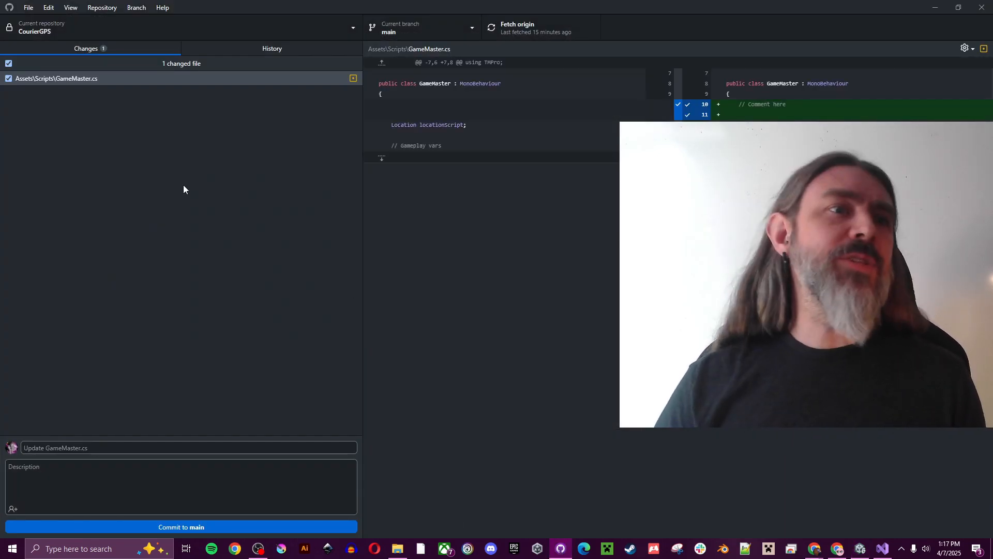
pyautogui.click(112, 77)
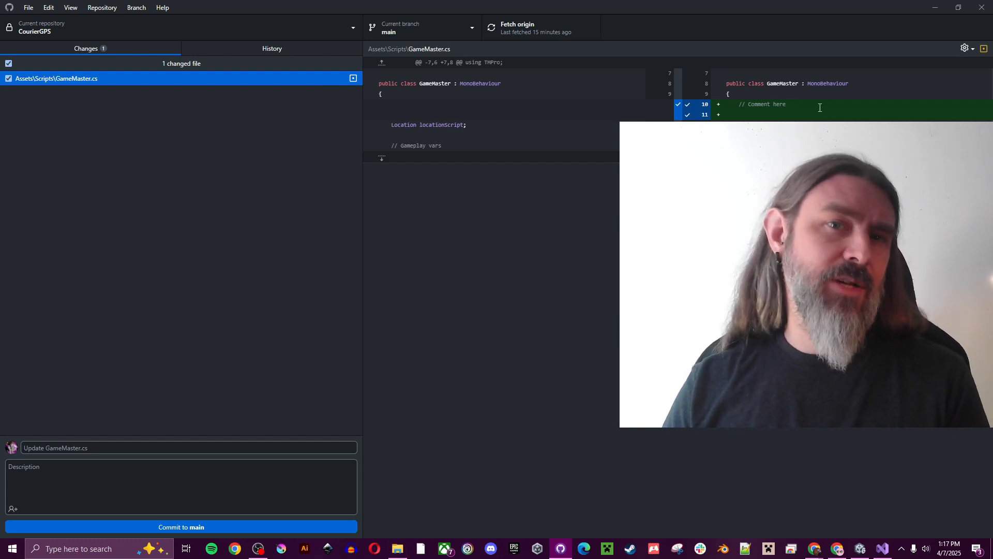
pyautogui.click(251, 448)
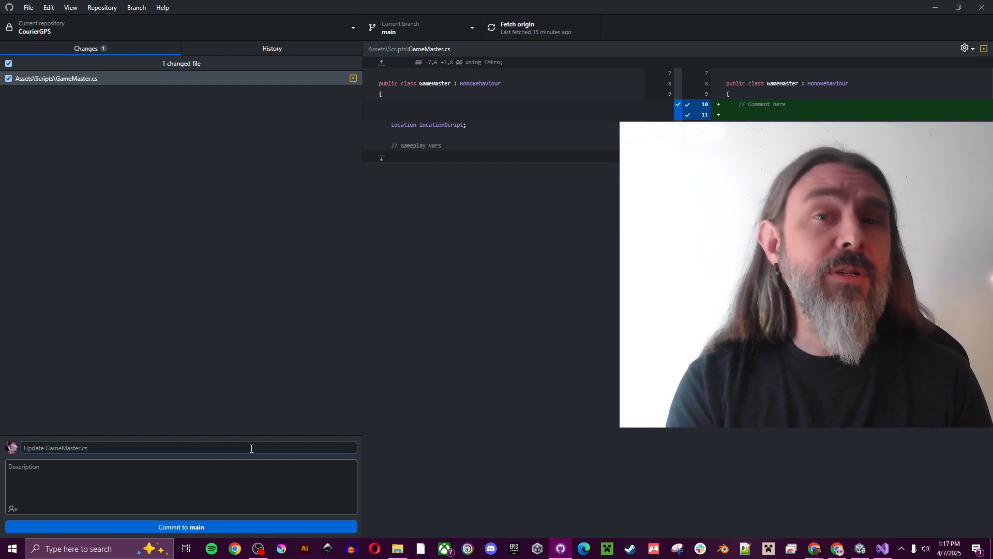
pyautogui.write('F')
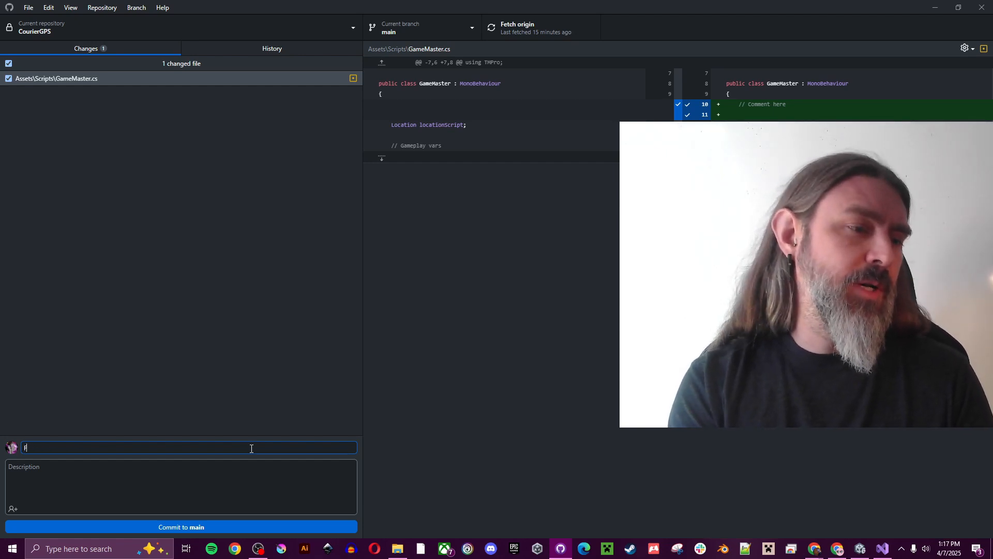
pyautogui.write('or my video on V')
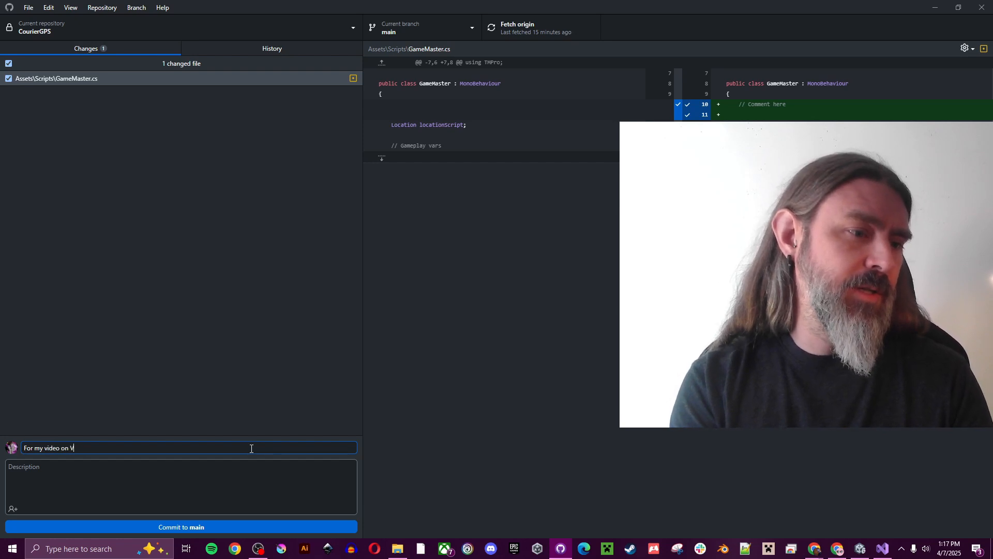
pyautogui.write('C, I added a ')
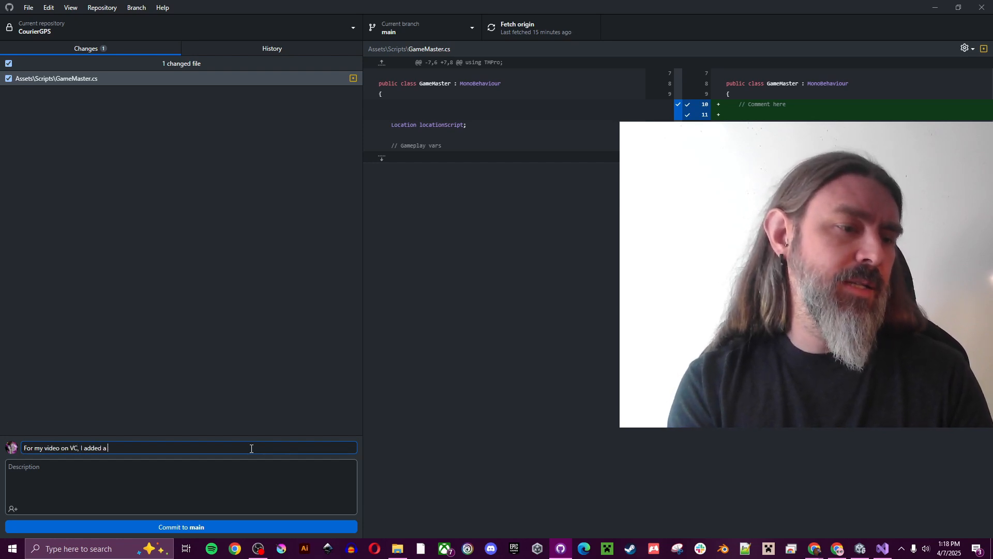
pyautogui.write('comment Here')
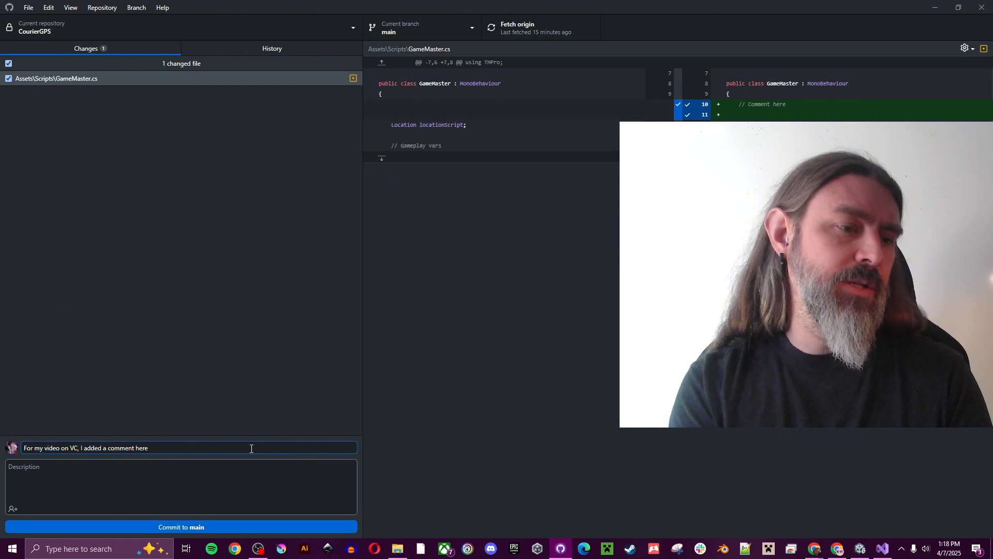
pyautogui.write(' in Gam')
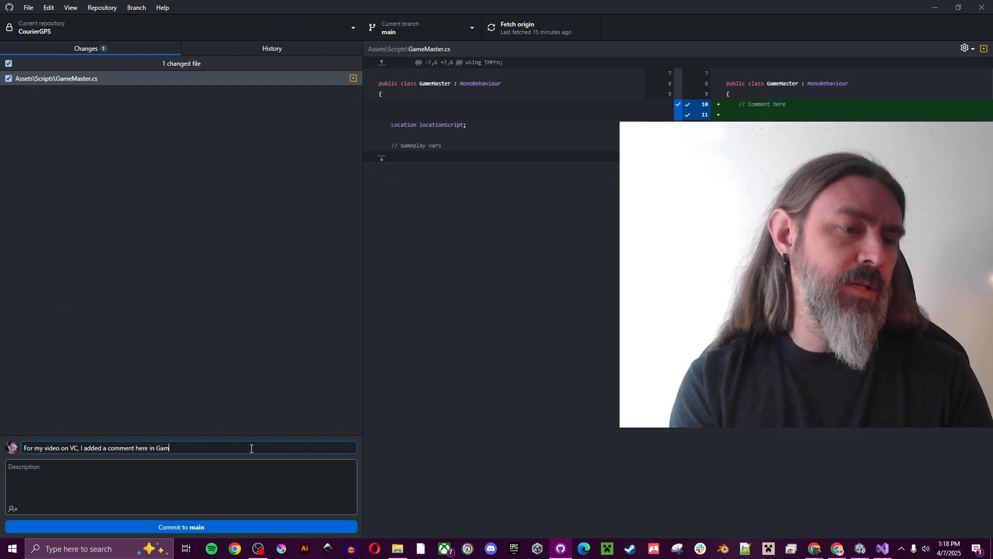
pyautogui.write('eMaster')
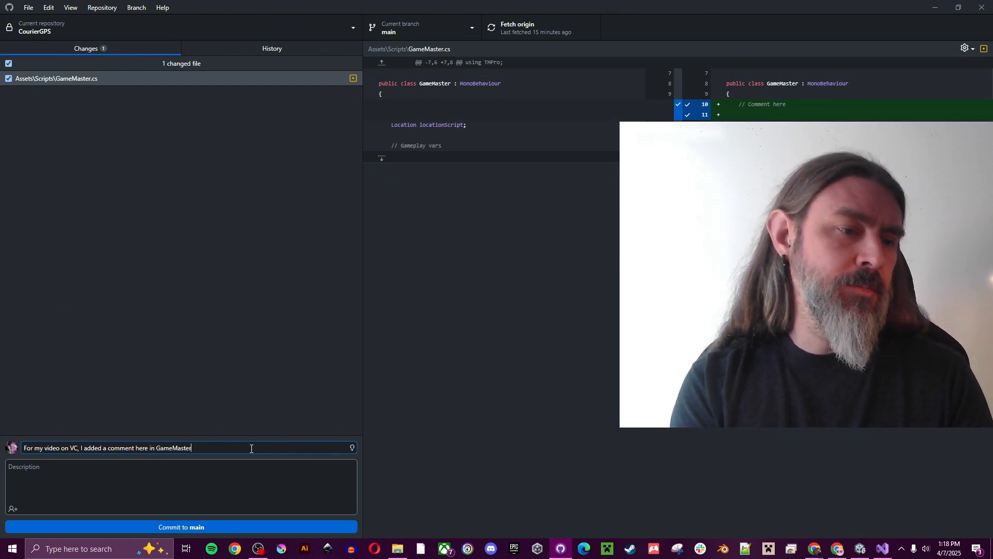
pyautogui.click(151, 472)
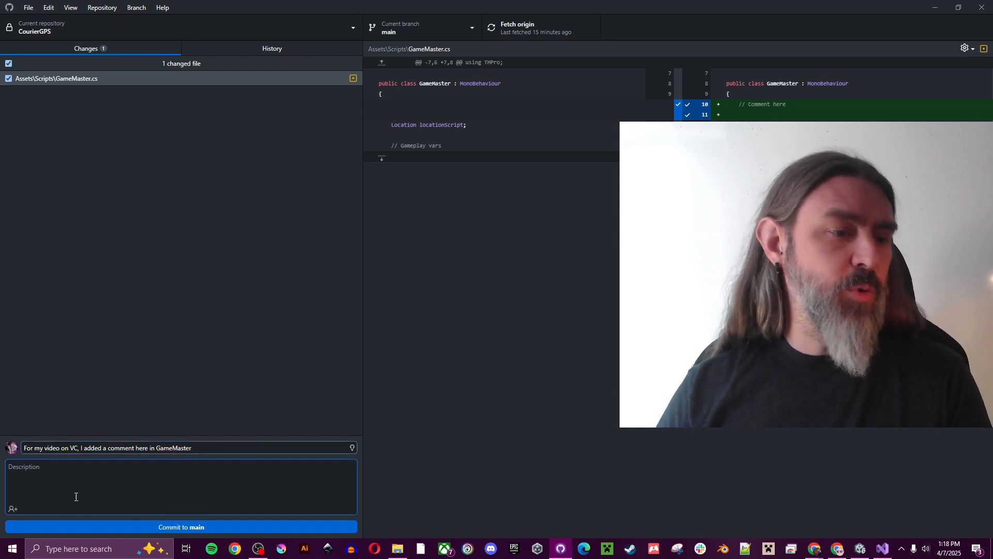
pyautogui.click(198, 527)
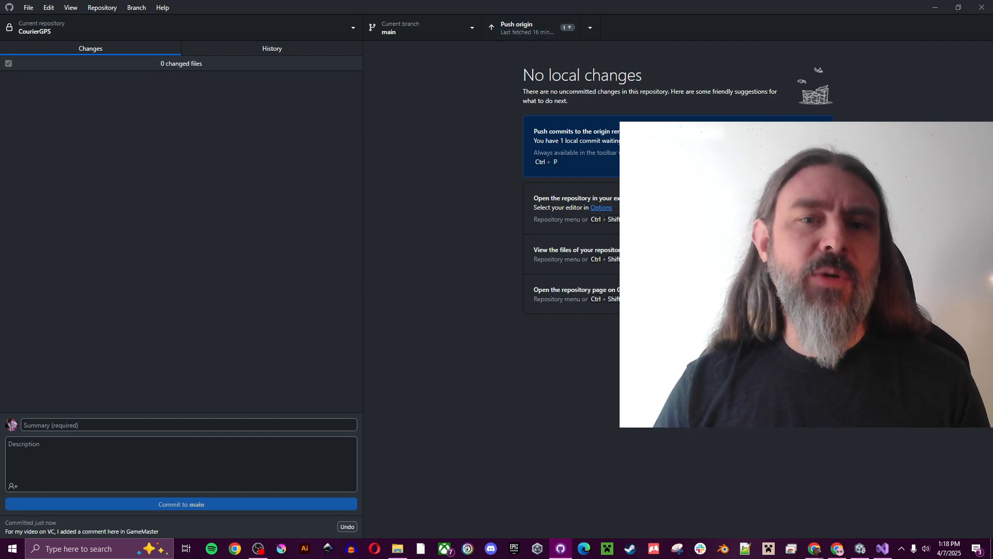
# Push the comment commit to origin and view it at the top of History
pyautogui.click(798, 146)
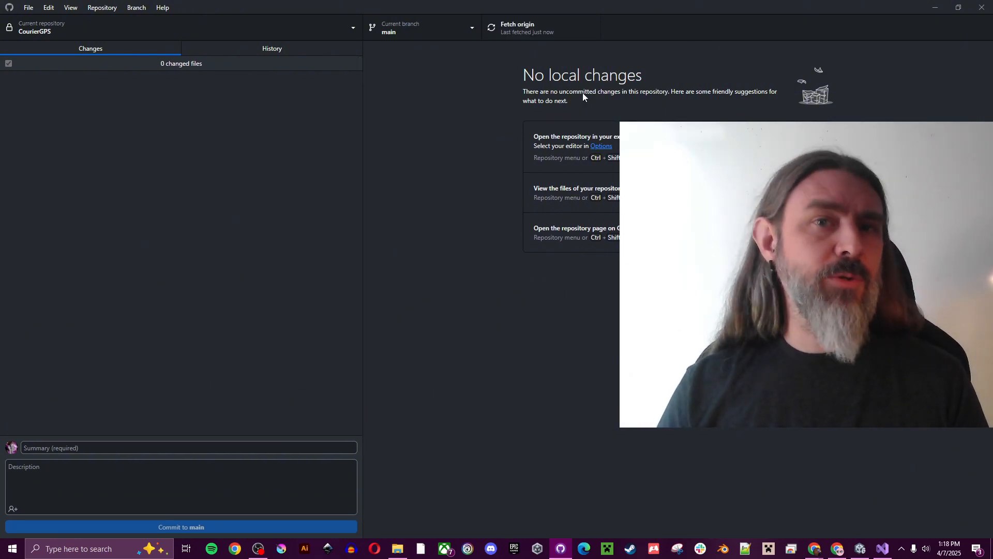
pyautogui.click(296, 51)
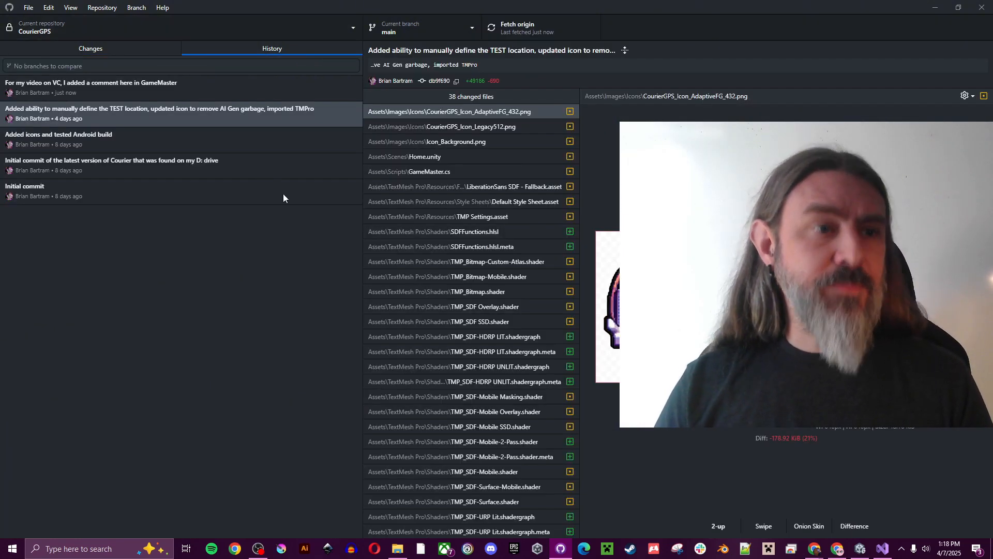
pyautogui.click(169, 89)
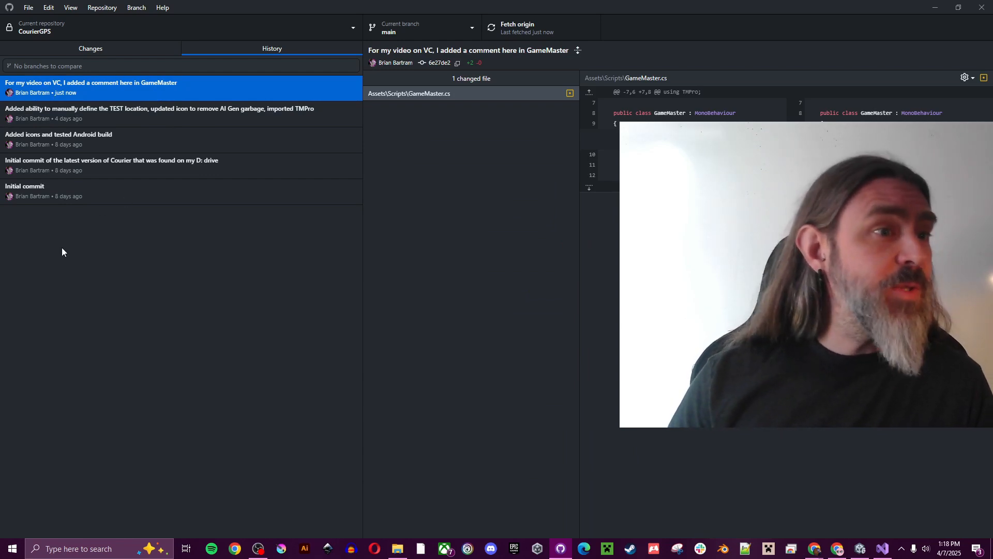
# Review the TEST location, Android build, recovered Courier and Initial commits, returning to the newest
pyautogui.click(244, 113)
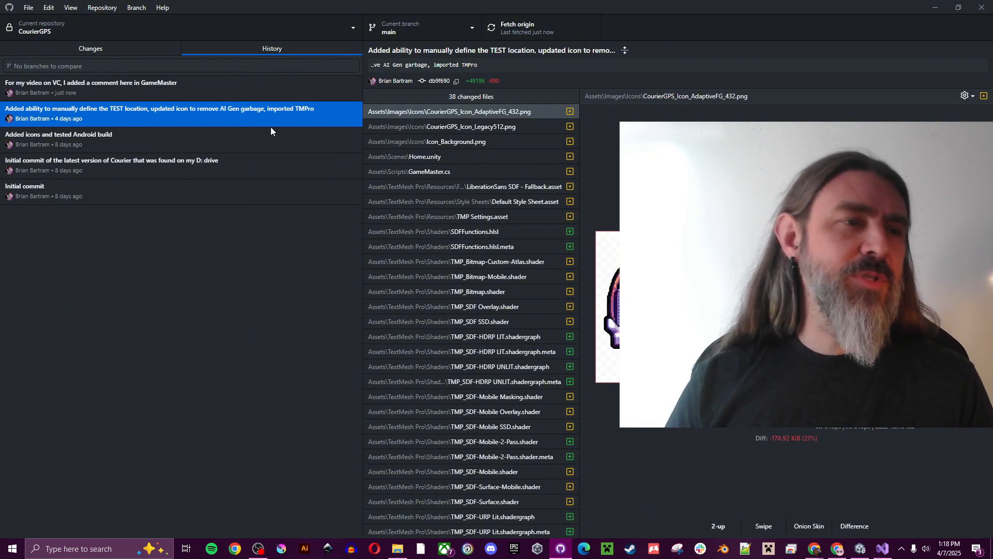
pyautogui.click(190, 135)
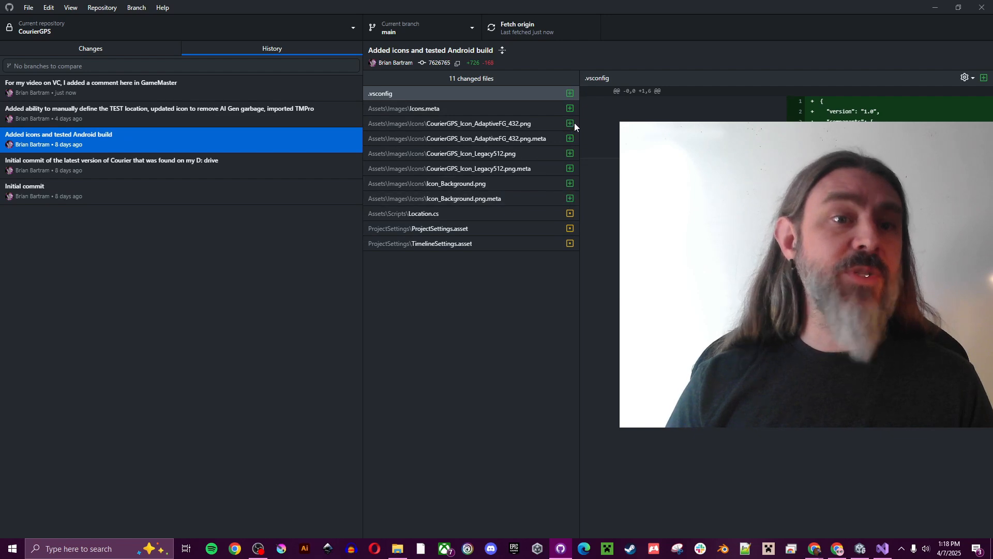
pyautogui.click(219, 163)
pyautogui.click(182, 198)
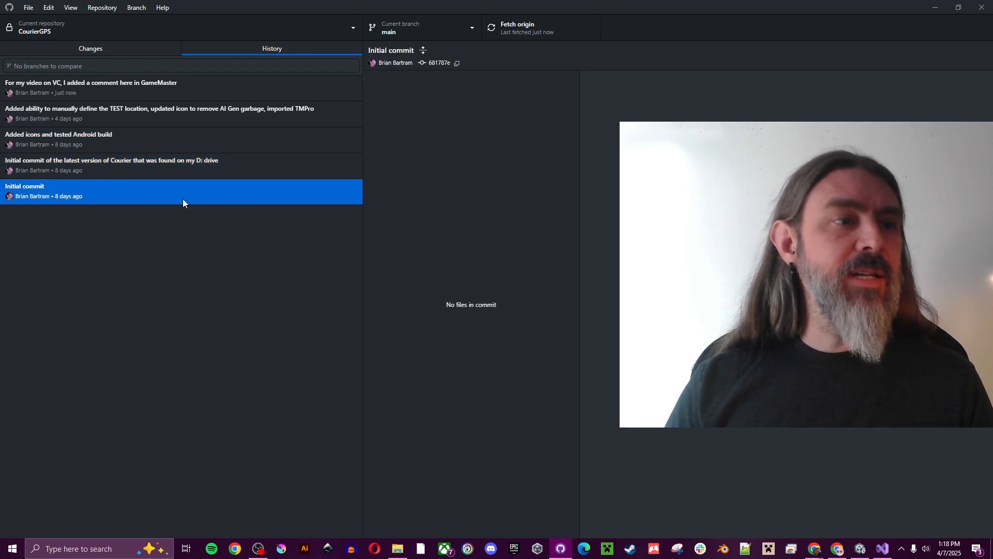
pyautogui.click(221, 96)
pyautogui.click(218, 116)
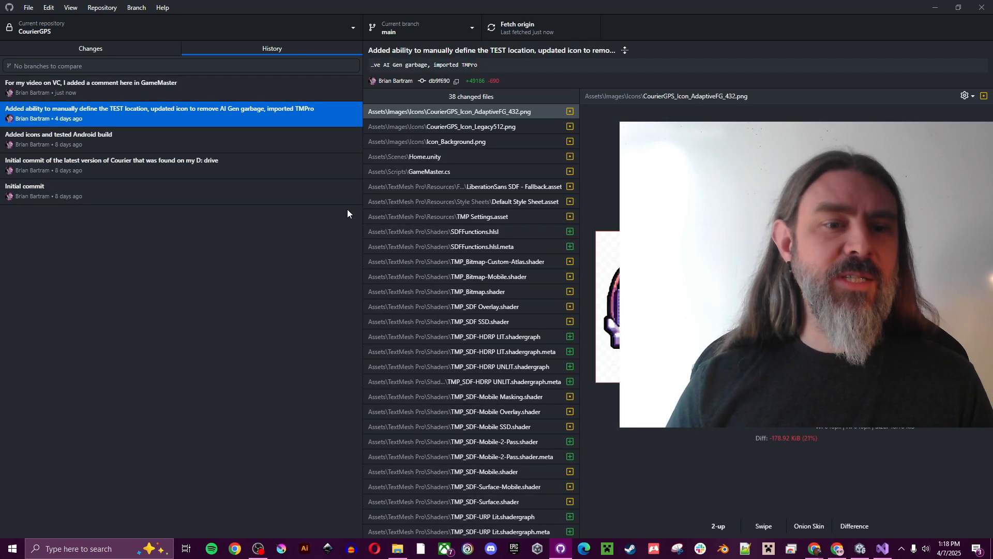
pyautogui.scroll(-3, 430, 250)
pyautogui.scroll(3, 433, 254)
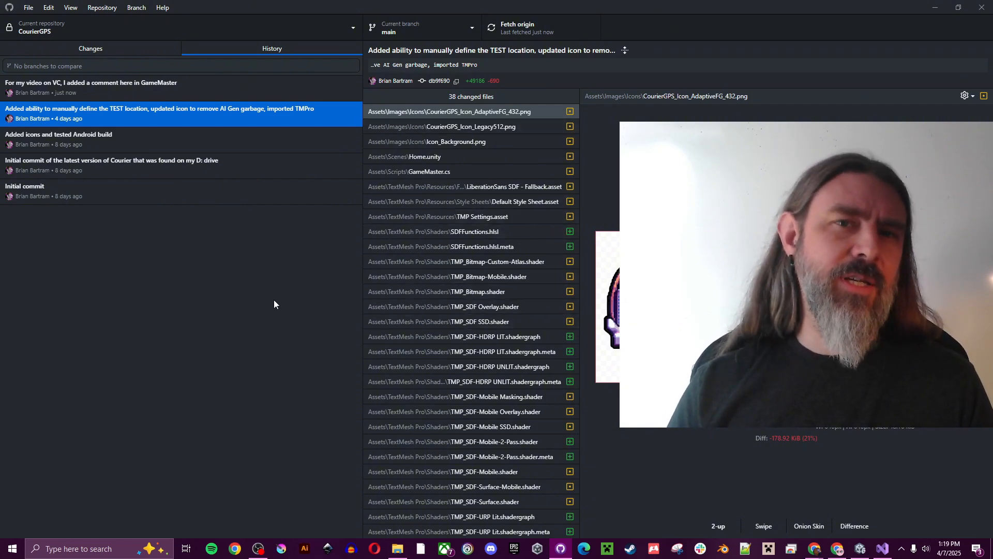
pyautogui.click(142, 92)
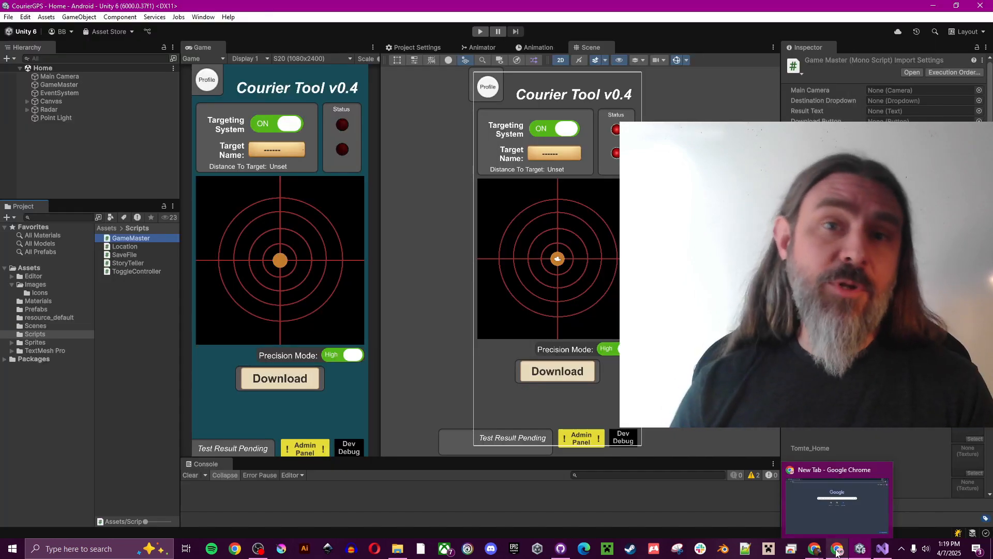
# Go to github.com in Chrome and submit the new account's e-mail address to start sign-up
pyautogui.click(836, 551)
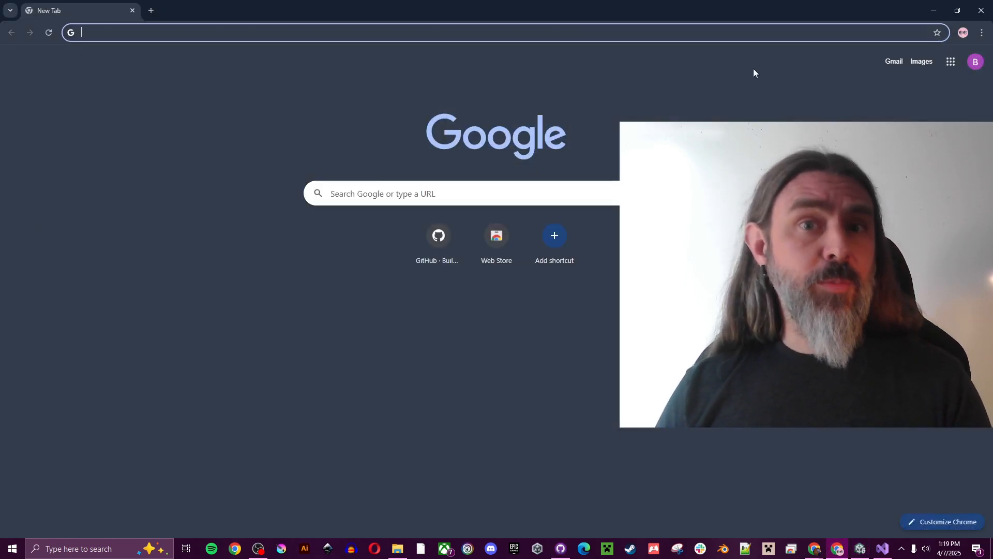
pyautogui.click(770, 32)
pyautogui.write('git')
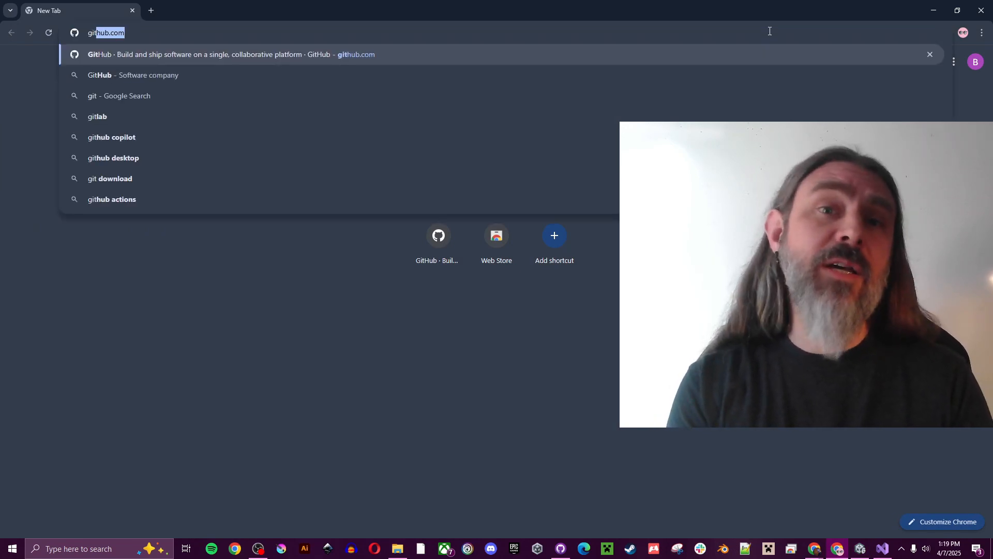
pyautogui.press('Return')
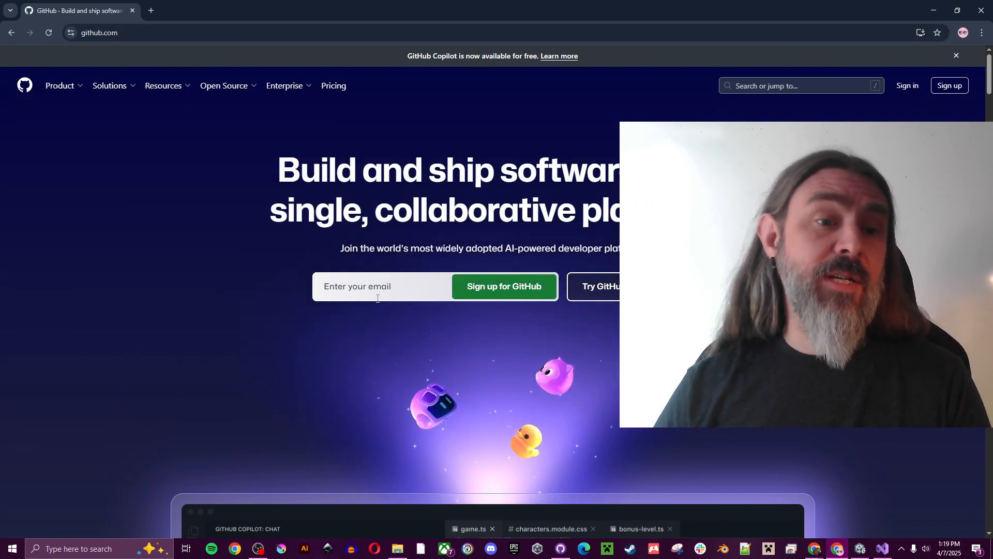
pyautogui.click(381, 293)
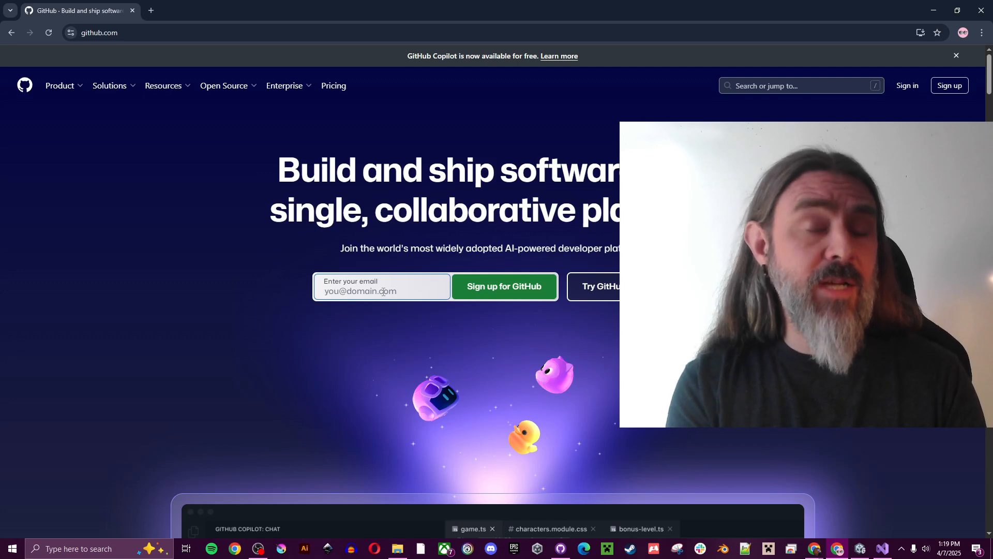
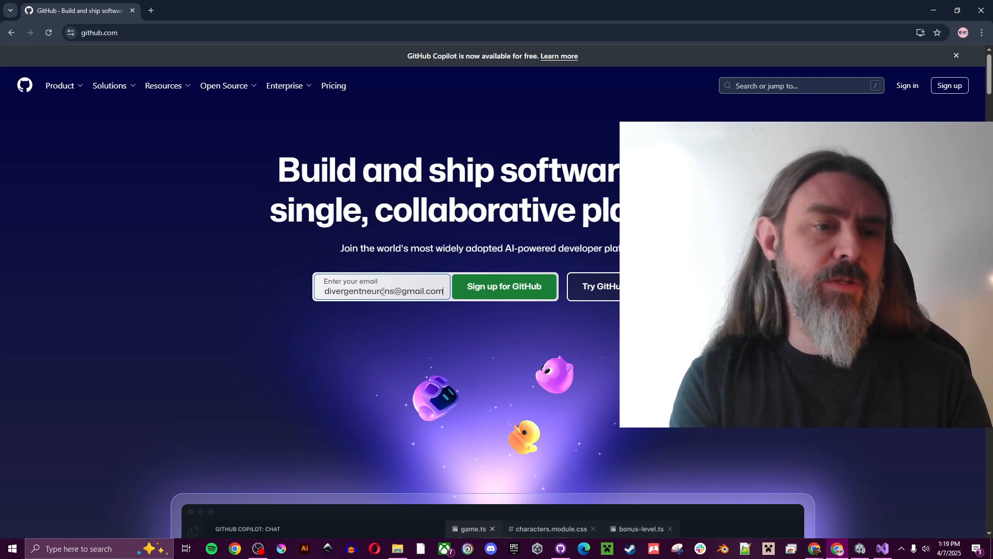
pyautogui.press('Return')
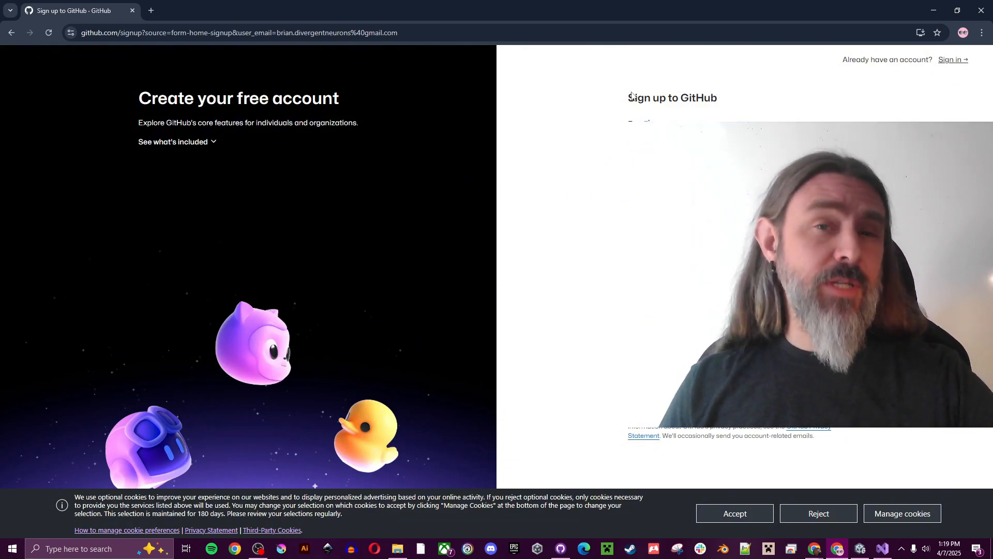
# Accept GitHub's cookie banner and sign in to the newly created account
pyautogui.click(745, 515)
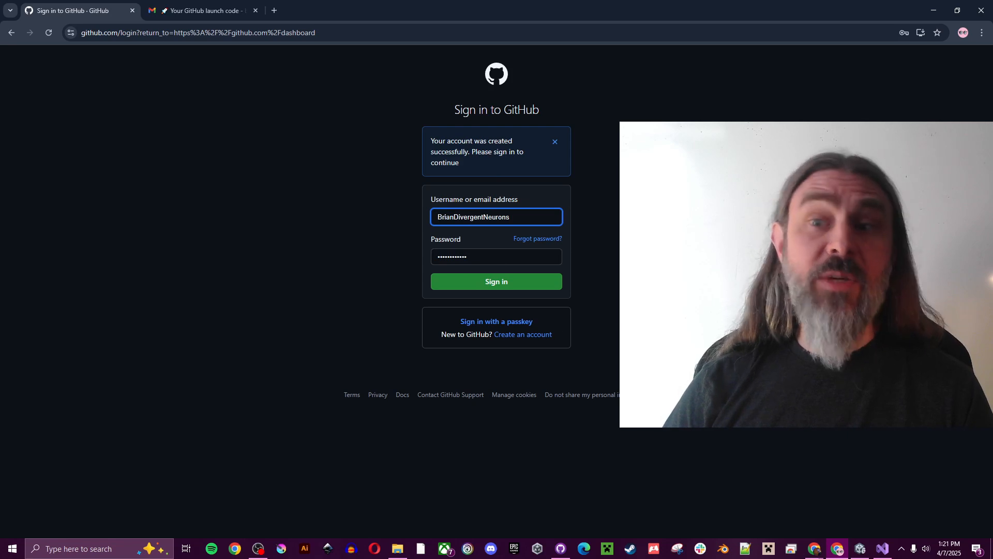
pyautogui.click(498, 283)
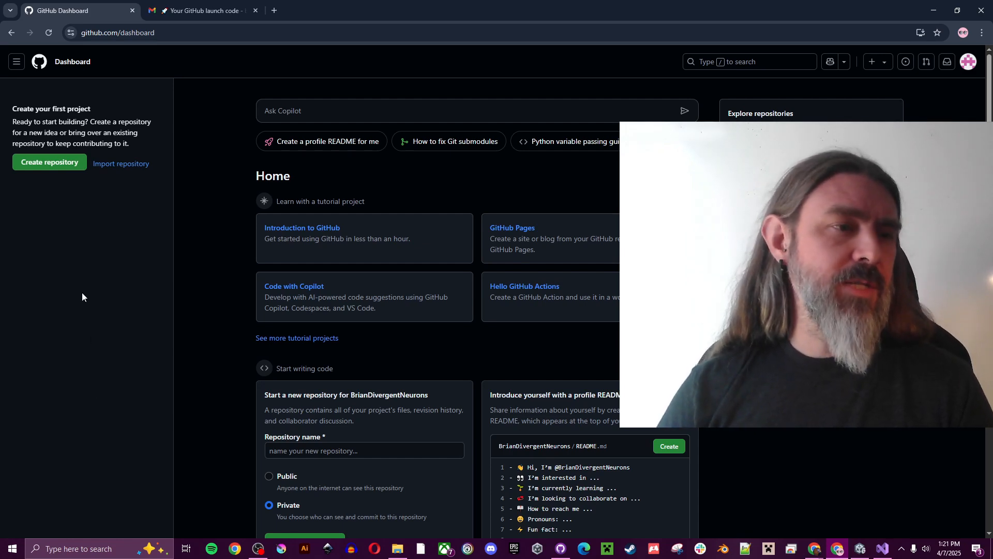
# Start a new repository named IntermediateClass with description 'Example repo for DNA class'
pyautogui.click(52, 164)
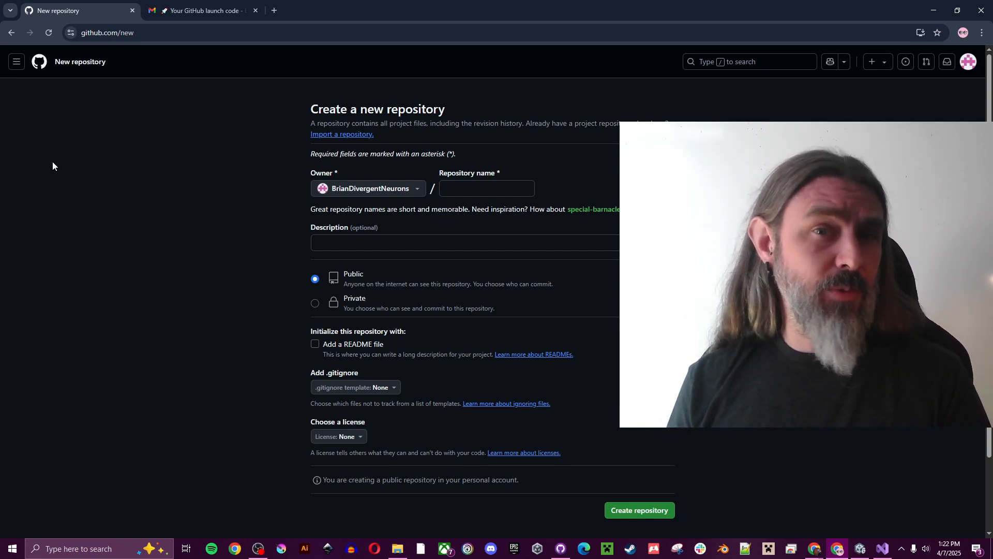
pyautogui.click(474, 186)
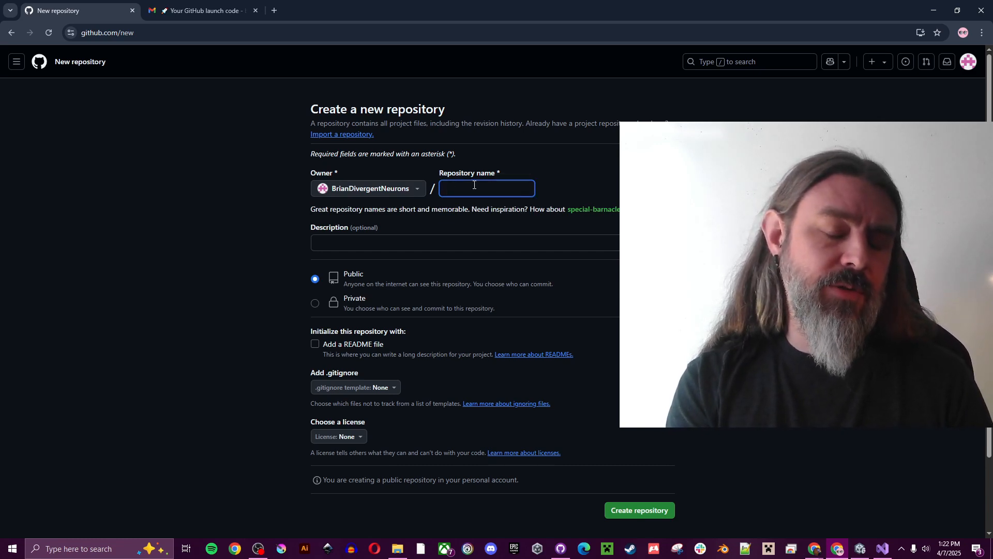
pyautogui.write('Inte')
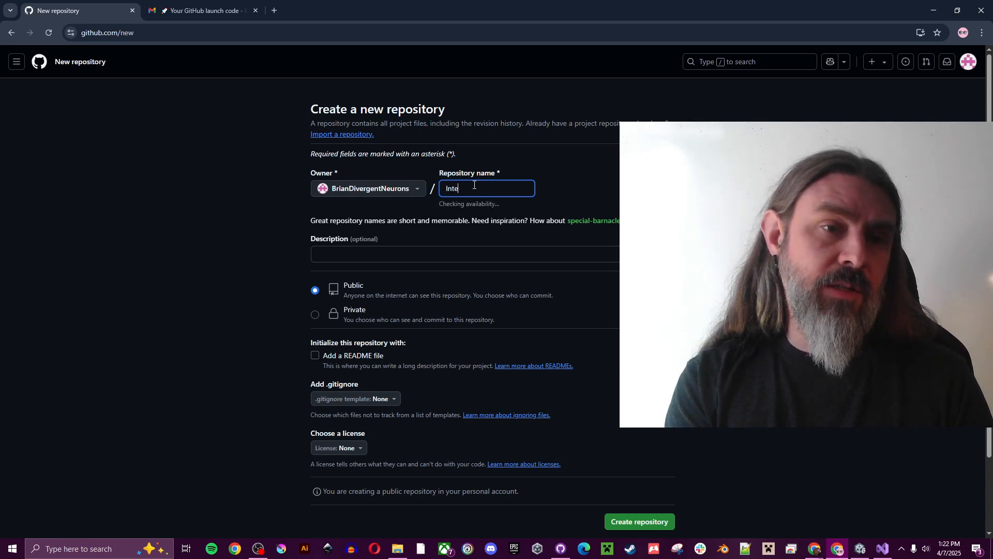
pyautogui.write('rmediat')
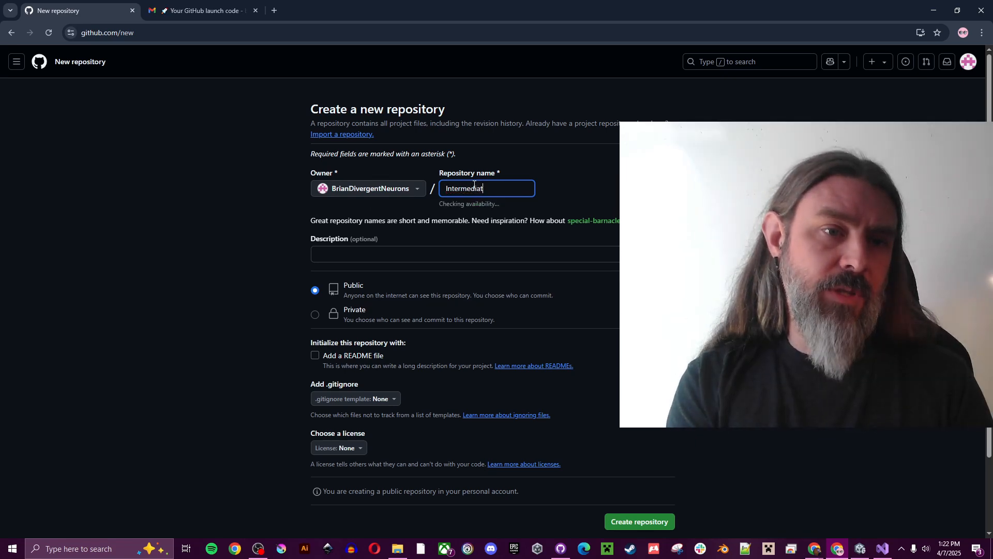
pyautogui.write('eClass')
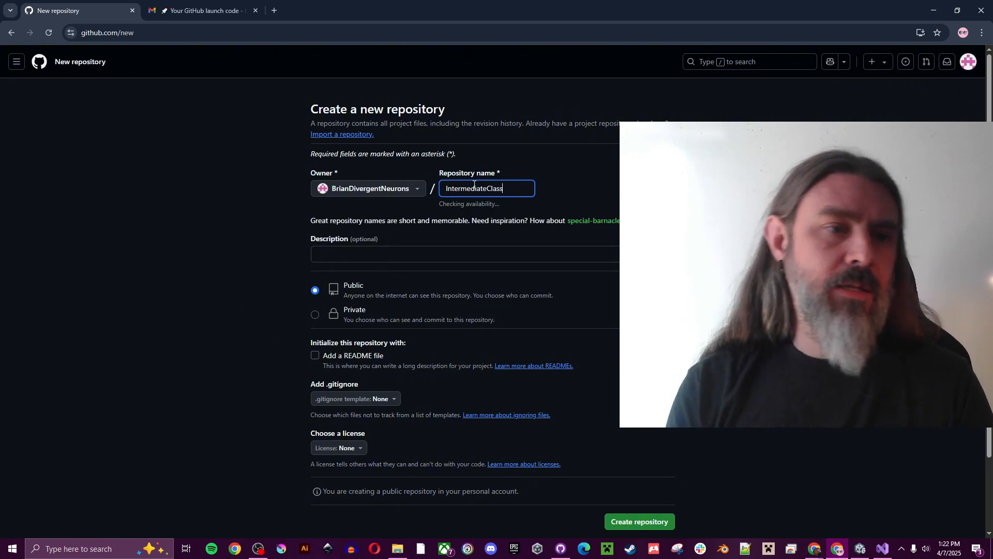
pyautogui.click(473, 253)
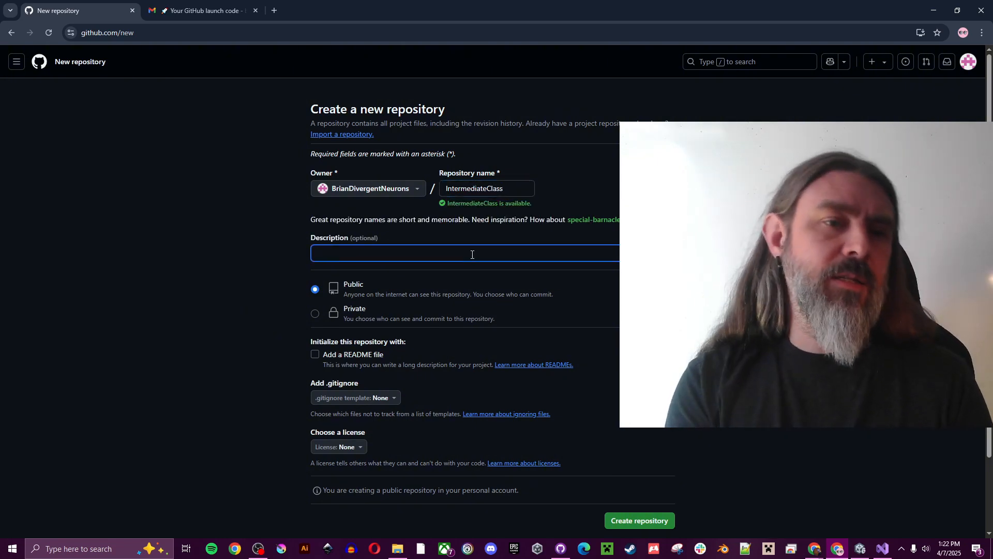
pyautogui.write('Test')
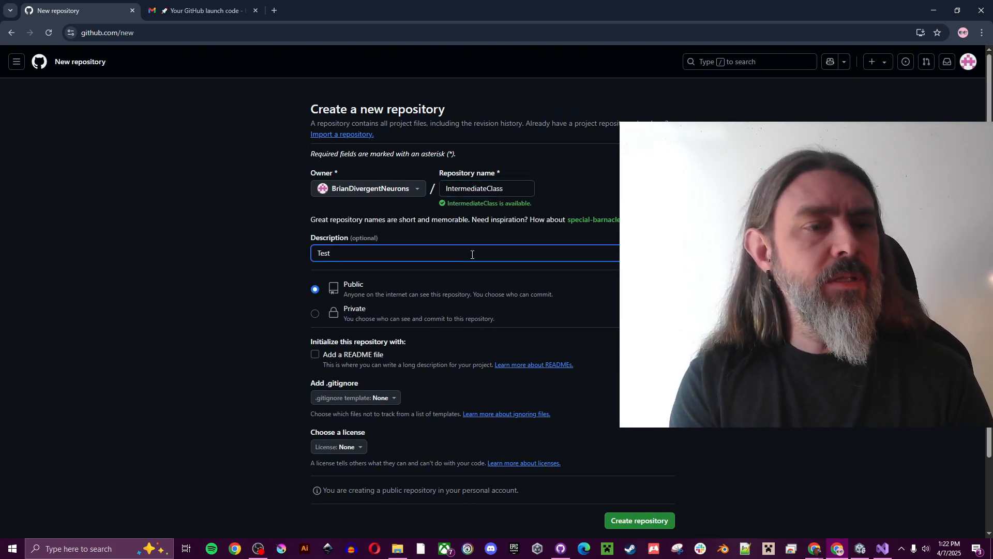
pyautogui.press('BackSpace')
pyautogui.write('Exam')
pyautogui.press('BackSpace')
pyautogui.press('BackSpace')
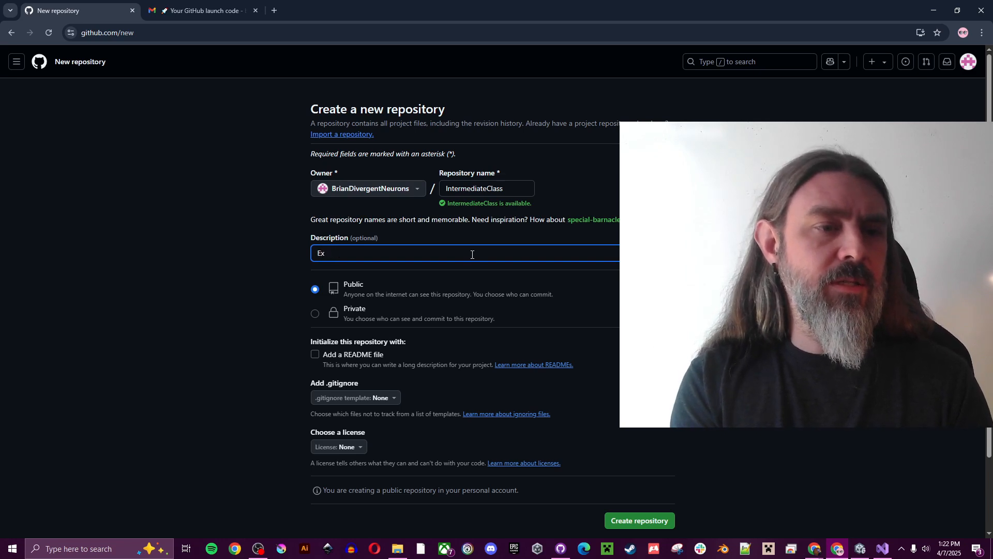
pyautogui.write('m')
pyautogui.press('BackSpace')
pyautogui.write('ample re')
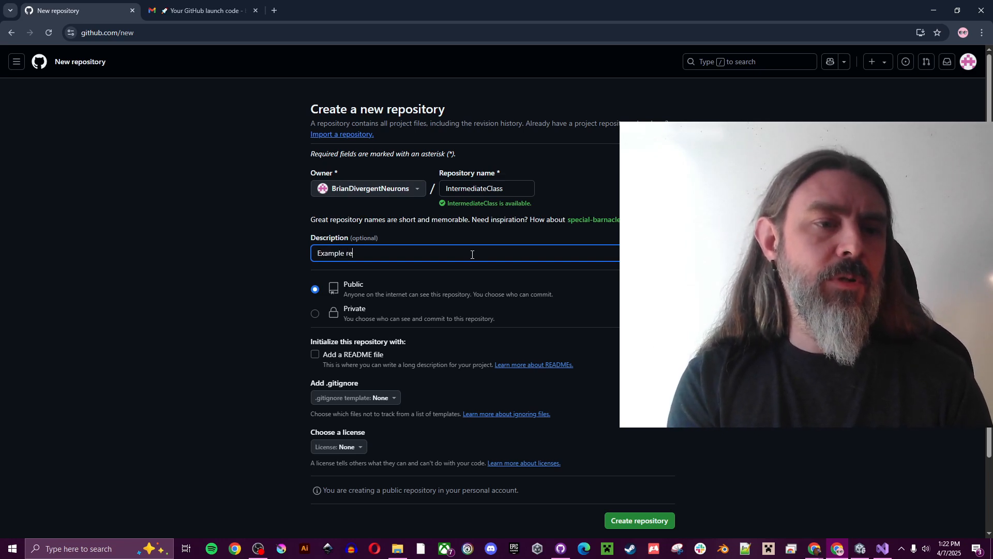
pyautogui.write('po for ')
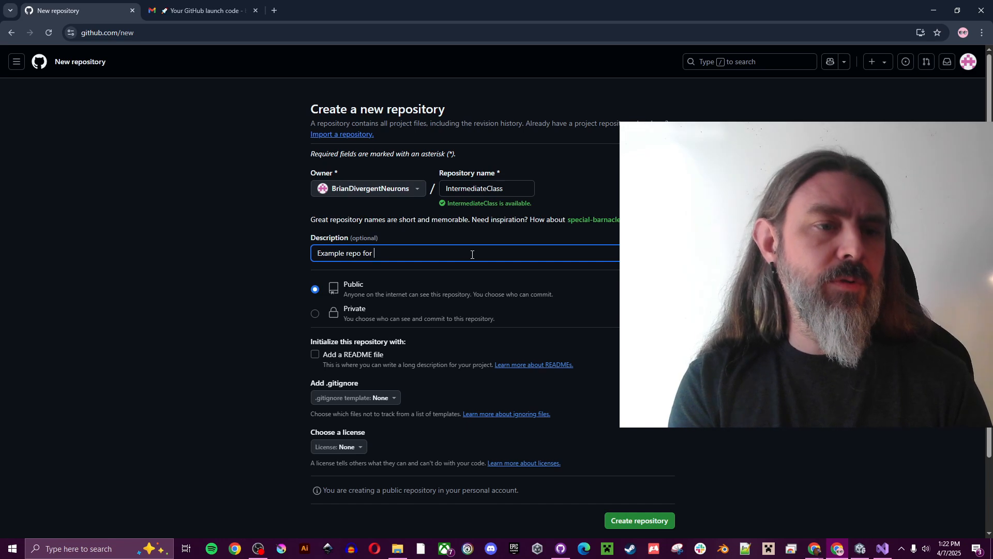
pyautogui.write('DNA clasas')
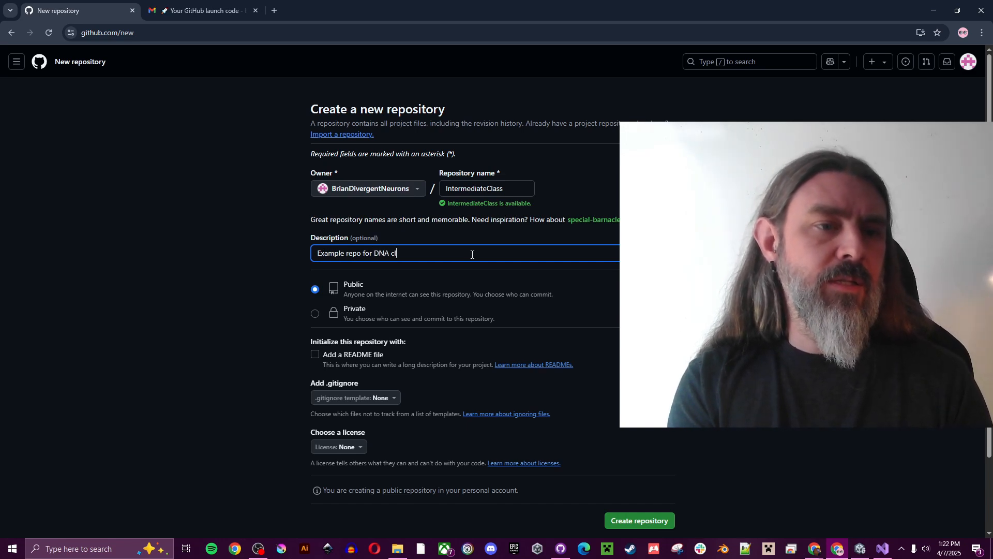
pyautogui.press('BackSpace')
pyautogui.press('BackSpace')
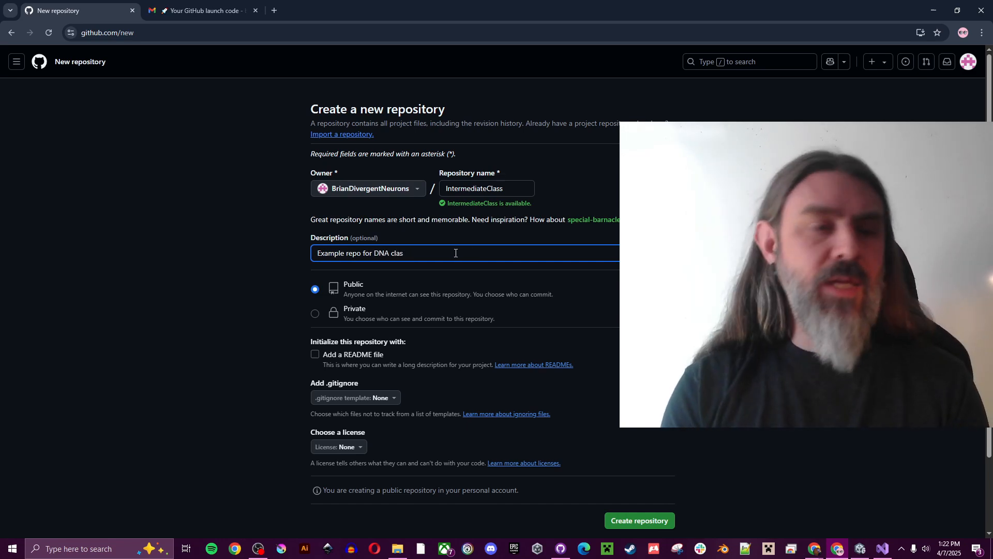
pyautogui.write('s')
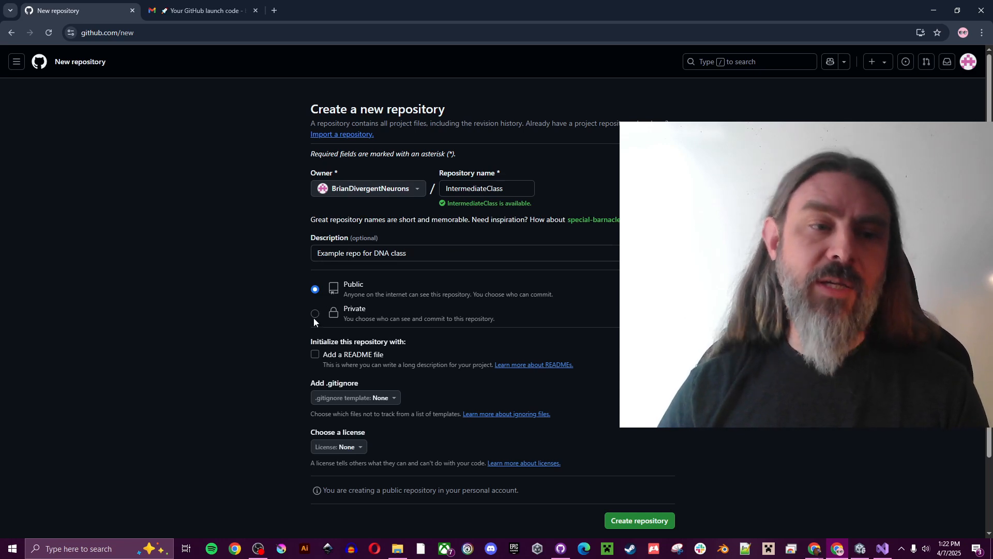
# Make the repository Private and choose the Unity .gitignore template
pyautogui.click(313, 318)
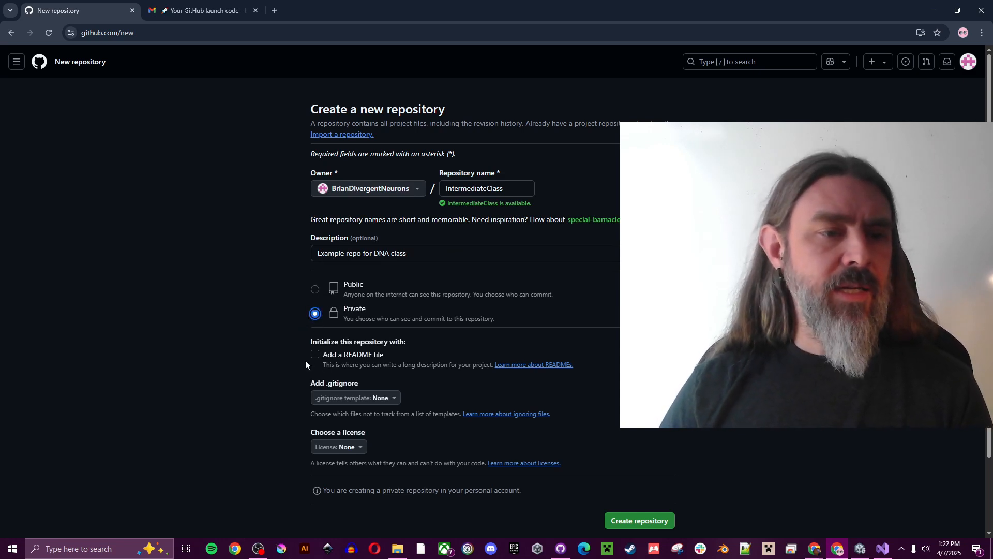
pyautogui.click(389, 403)
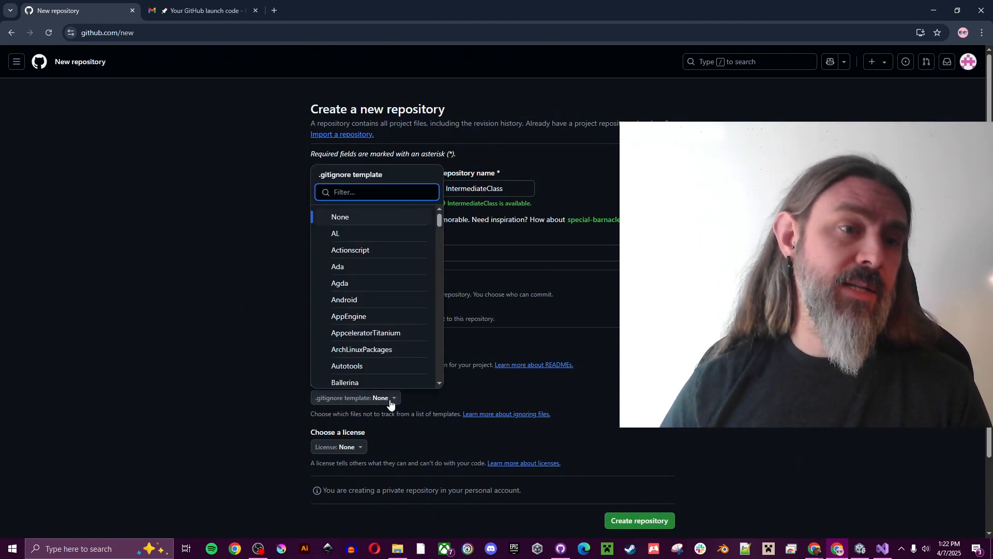
pyautogui.write('Unity')
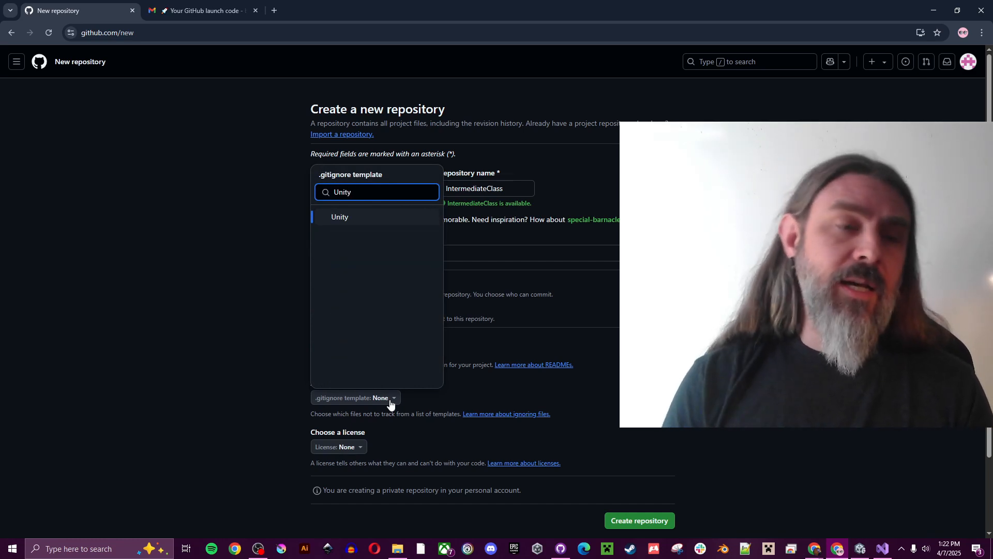
pyautogui.click(351, 219)
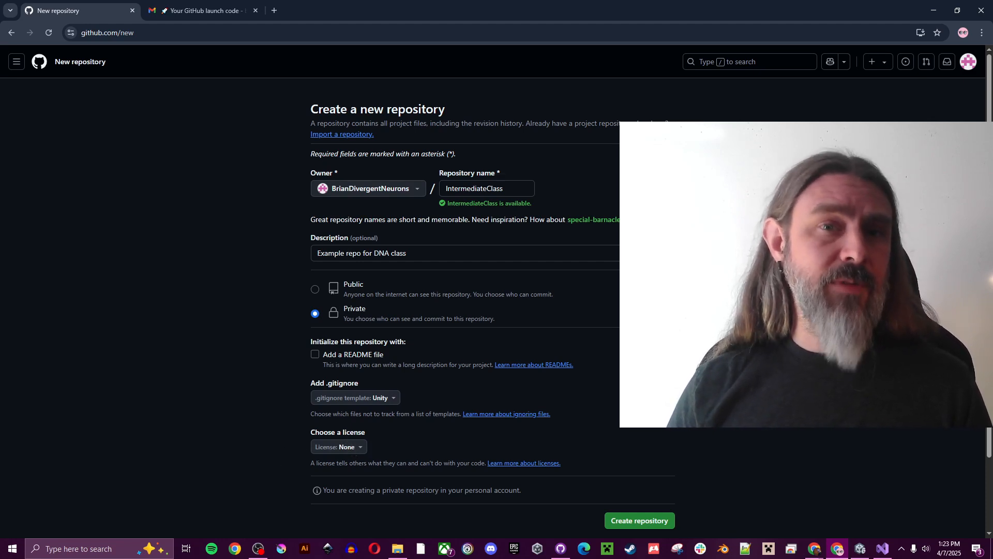
pyautogui.scroll(-2, 628, 499)
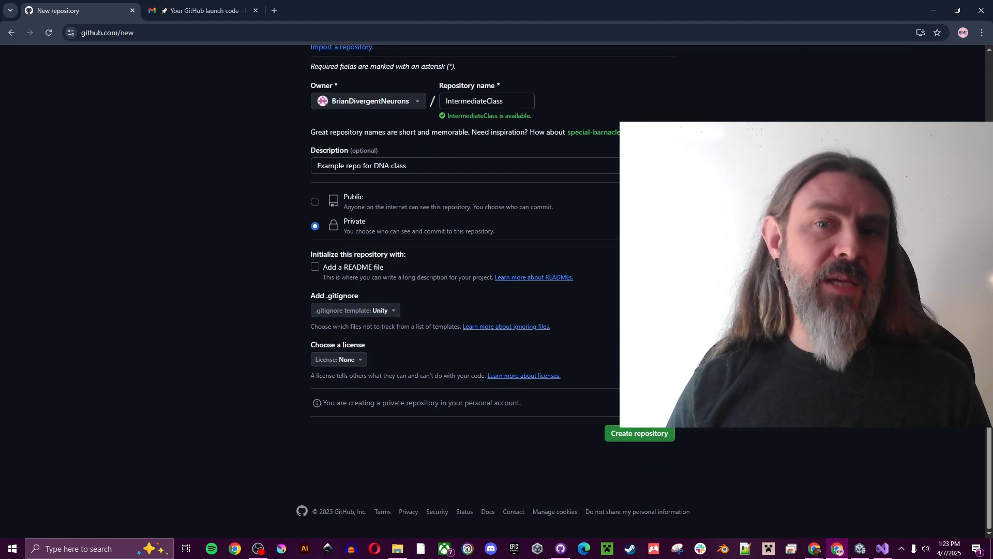
# Create the IntermediateClass repository, then search 'github desktop' in a new tab and open its download page
pyautogui.click(649, 434)
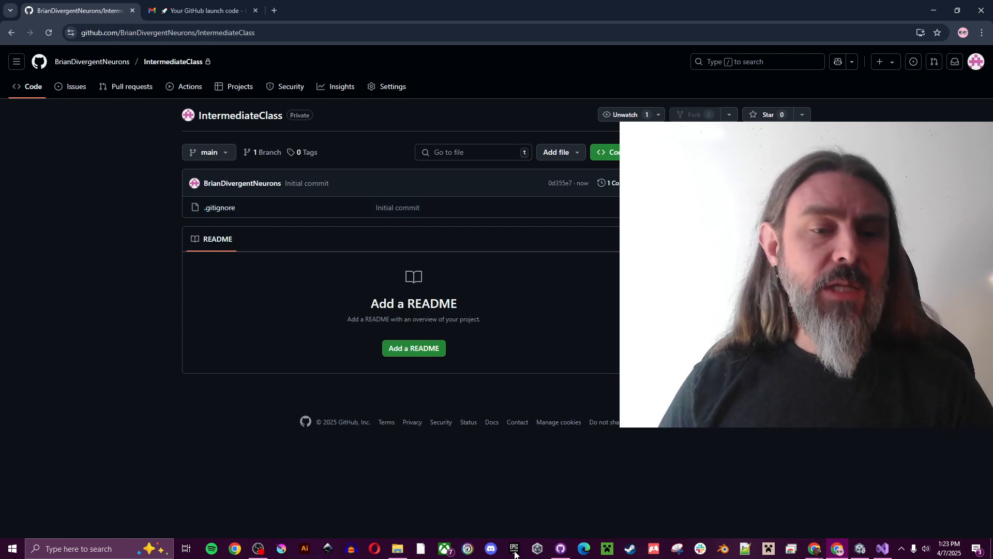
pyautogui.click(274, 11)
pyautogui.write('github desktop')
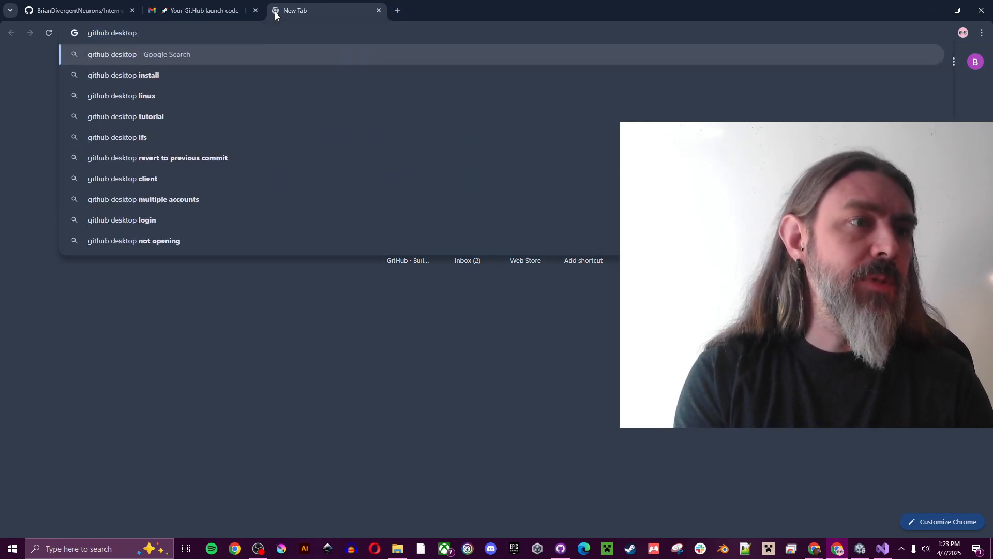
pyautogui.press('Return')
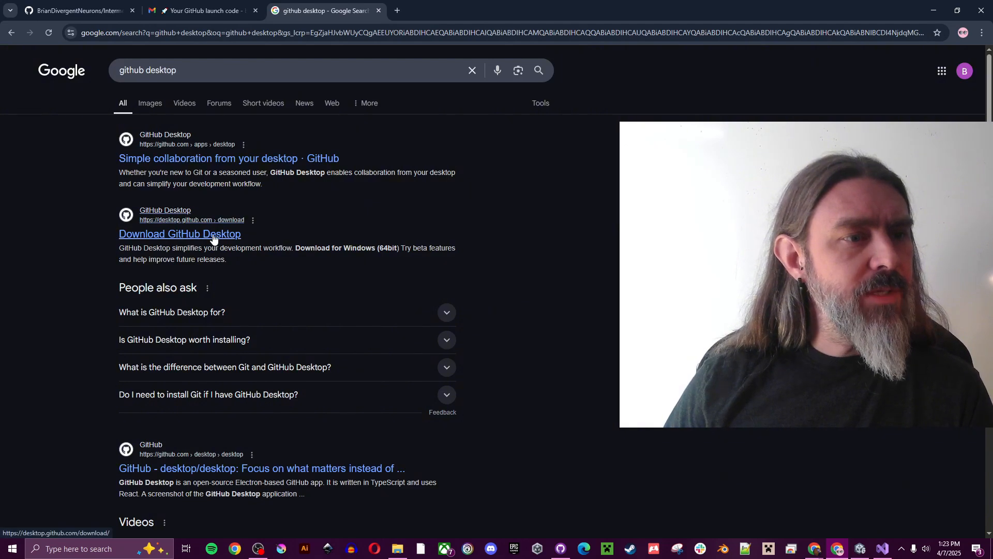
pyautogui.click(213, 235)
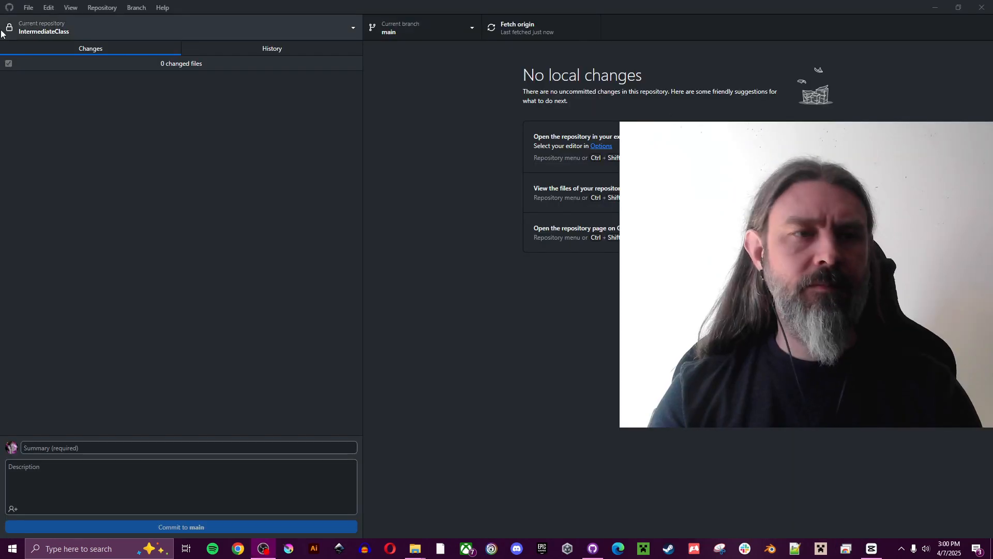
# Sign GitHub Desktop into the GitHub.com account from its settings and authorize it in the browser
pyautogui.click(25, 9)
pyautogui.click(58, 82)
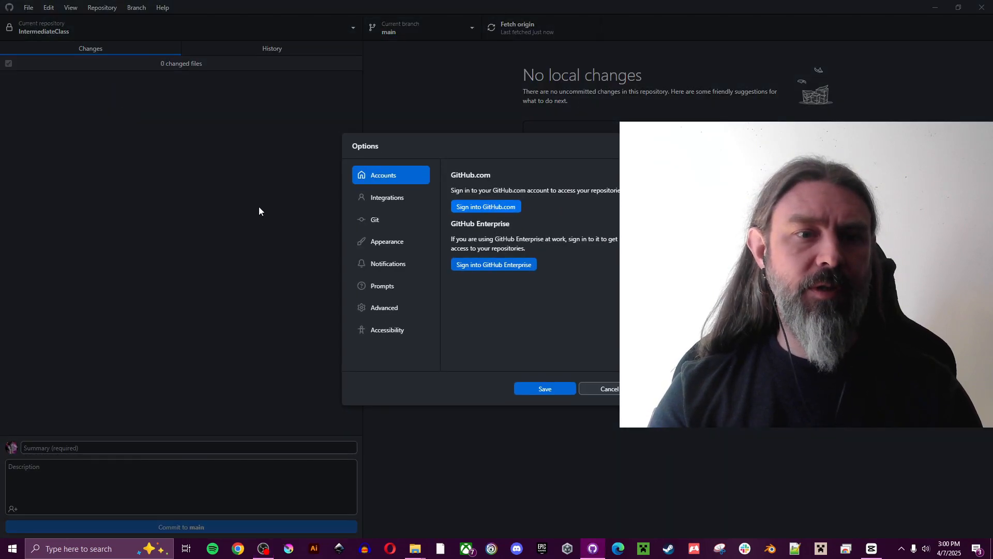
pyautogui.click(502, 207)
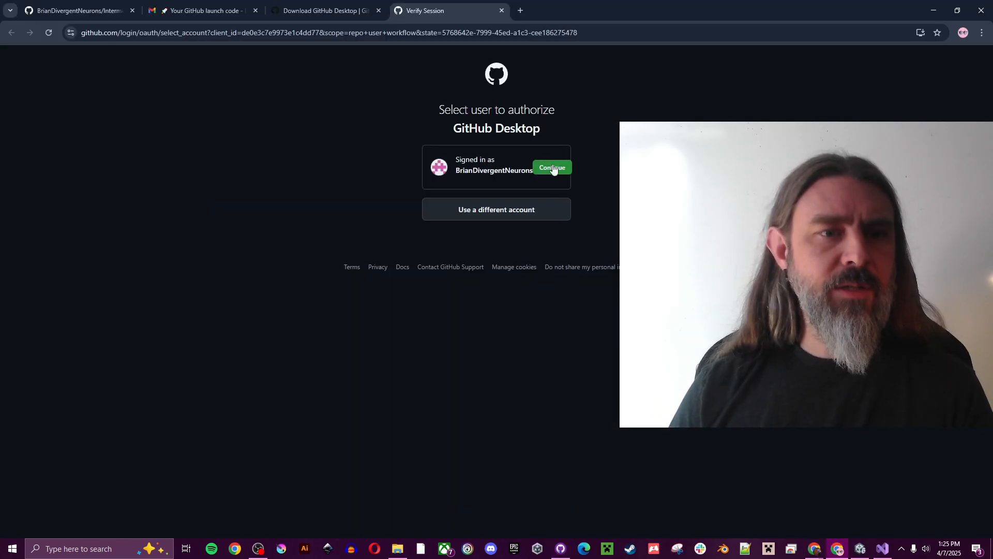
pyautogui.click(555, 167)
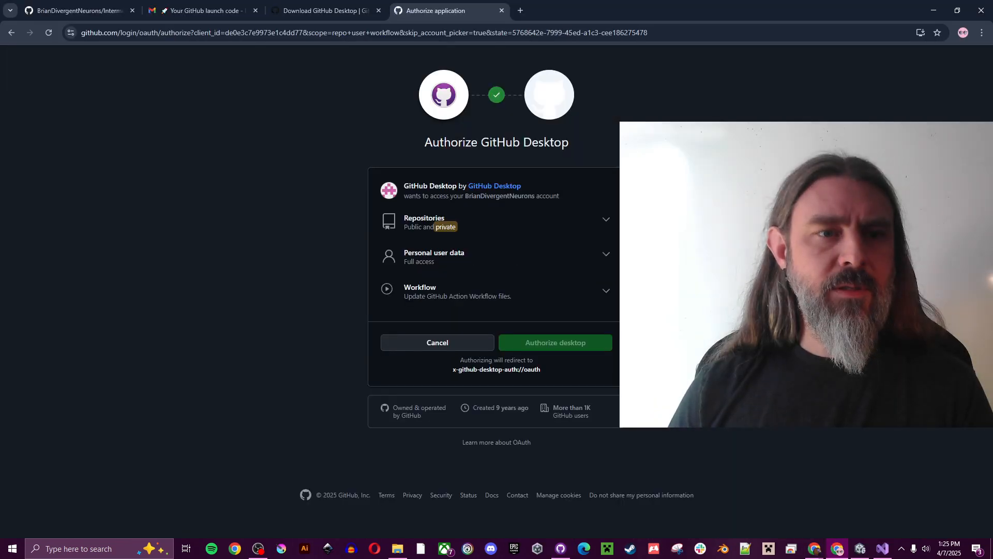
pyautogui.click(573, 344)
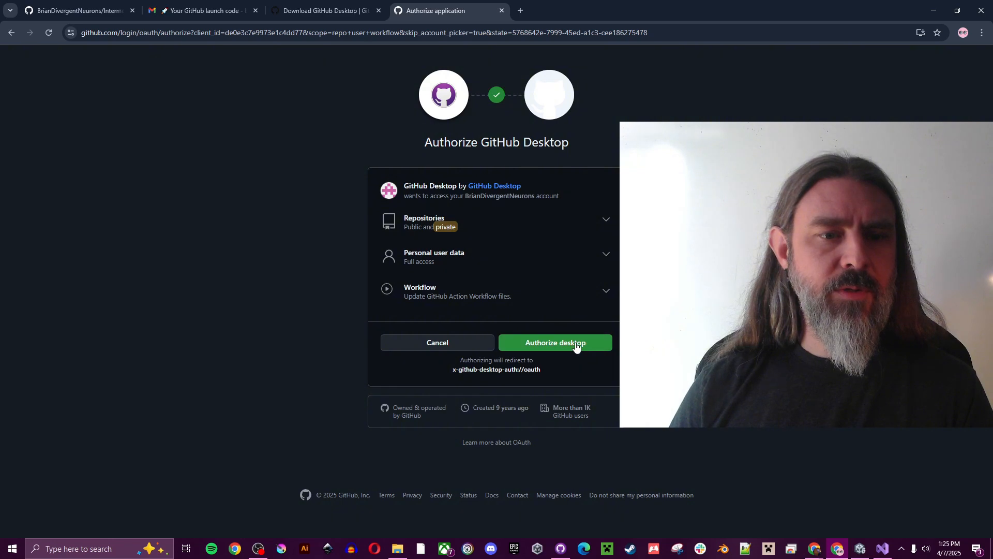
pyautogui.click(563, 126)
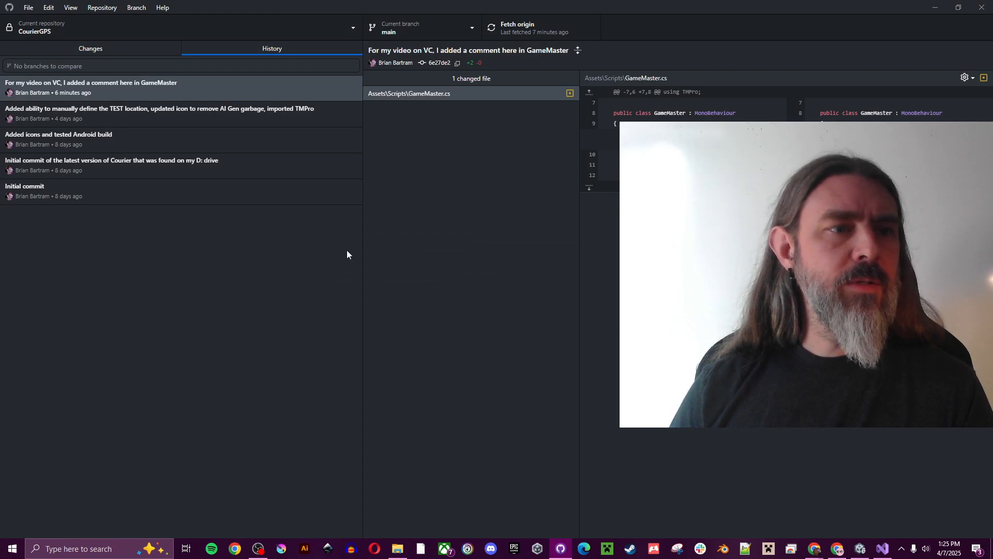
# Clone IntermediateClass from Your repositories into the default local GitHub folder
pyautogui.click(181, 35)
pyautogui.click(442, 371)
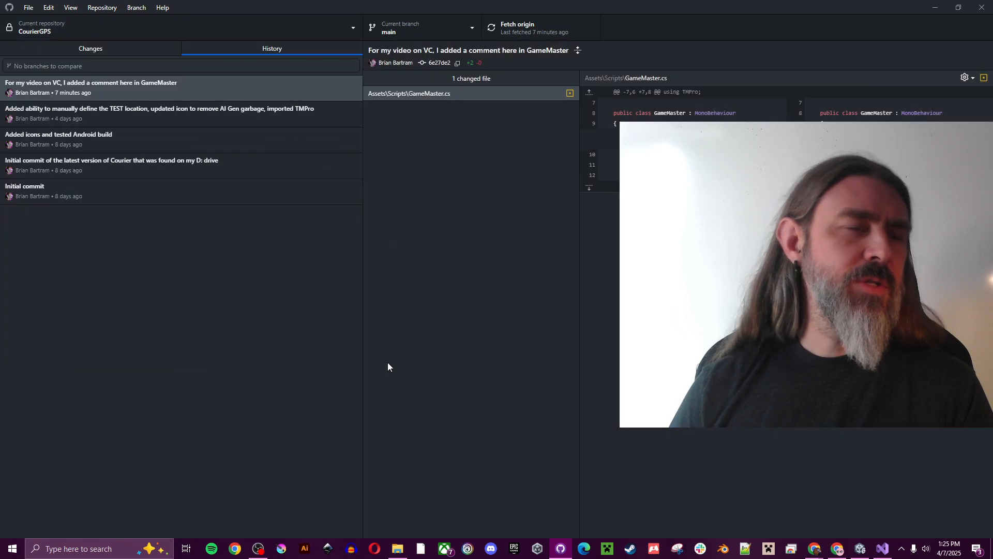
pyautogui.click(28, 8)
pyautogui.click(54, 61)
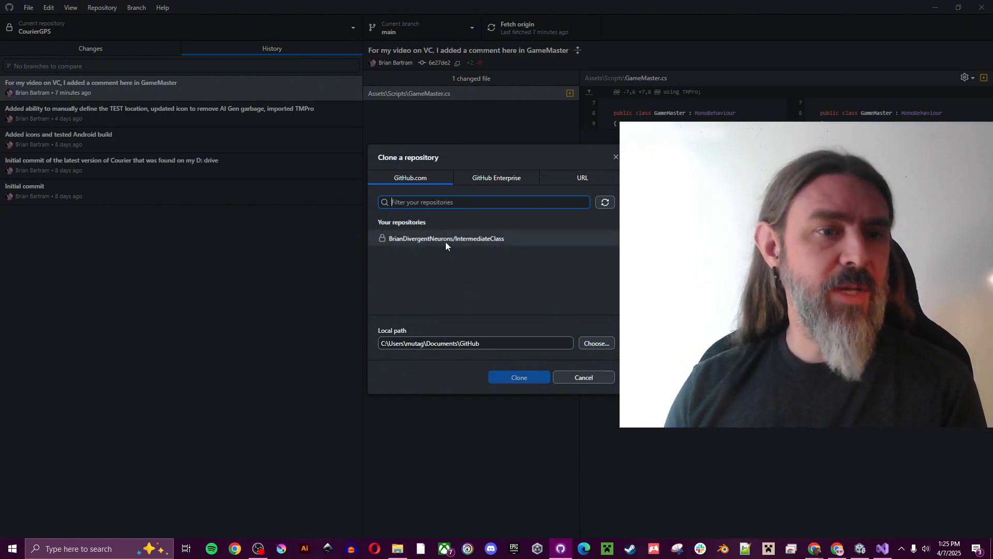
pyautogui.click(481, 240)
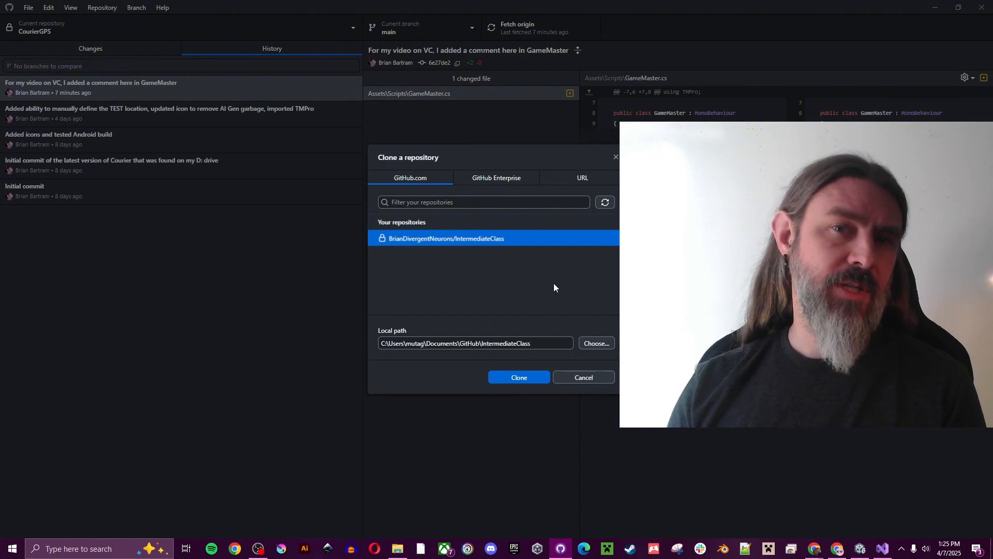
pyautogui.click(519, 379)
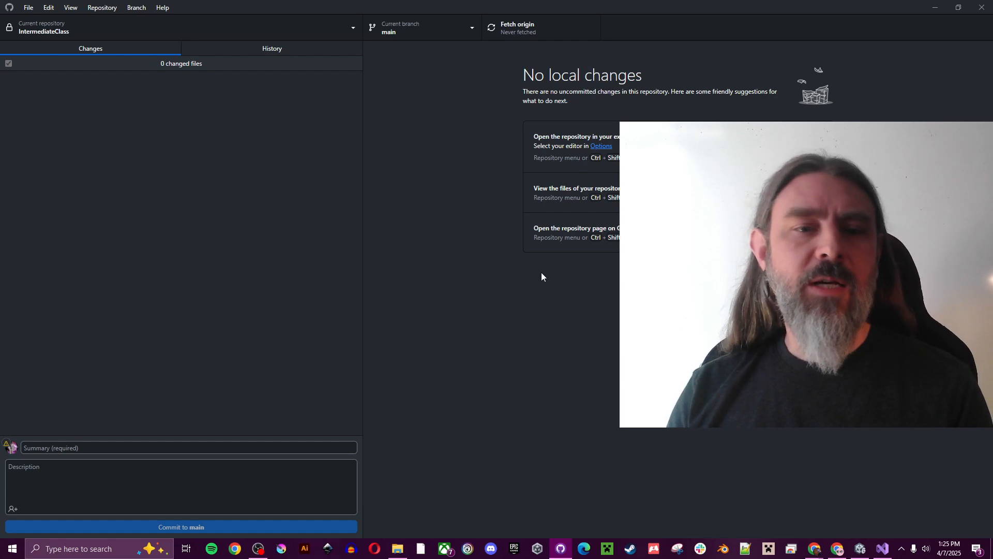
# Show the cloned repository in File Explorer and open the IntermediateClass folder
pyautogui.hotkey('ctrl', 'shift', 'f')
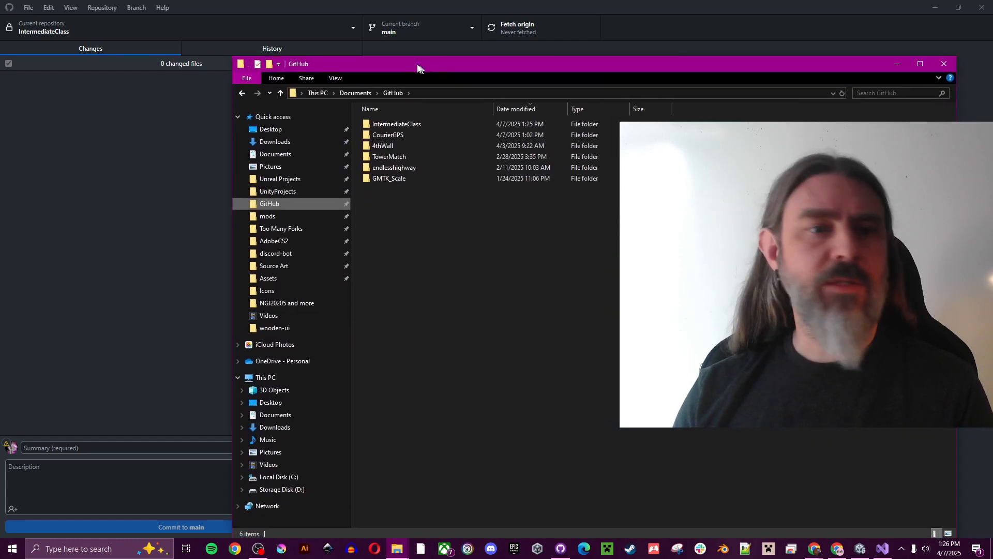
pyautogui.moveTo(415, 27); pyautogui.dragTo(356, 39)
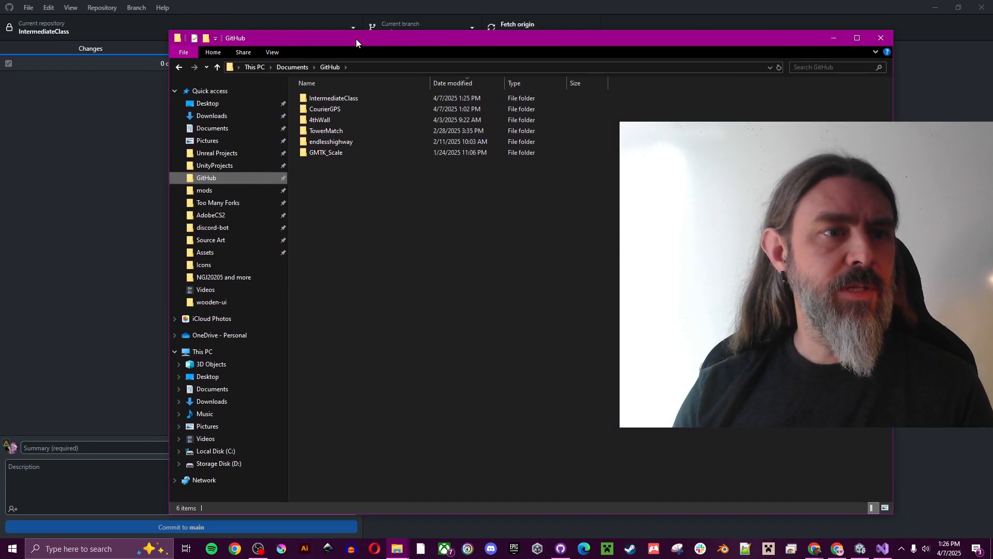
pyautogui.click(345, 99)
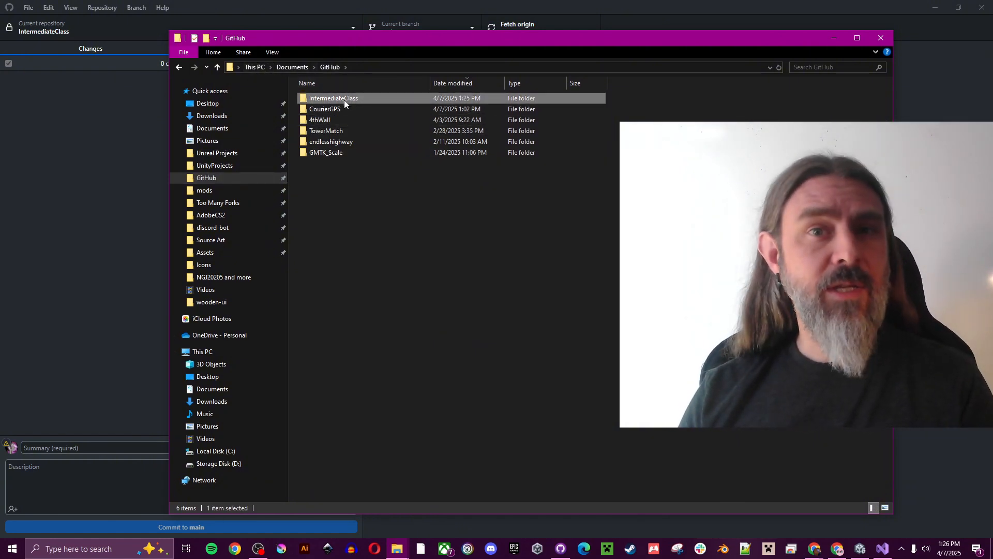
pyautogui.doubleClick(344, 99)
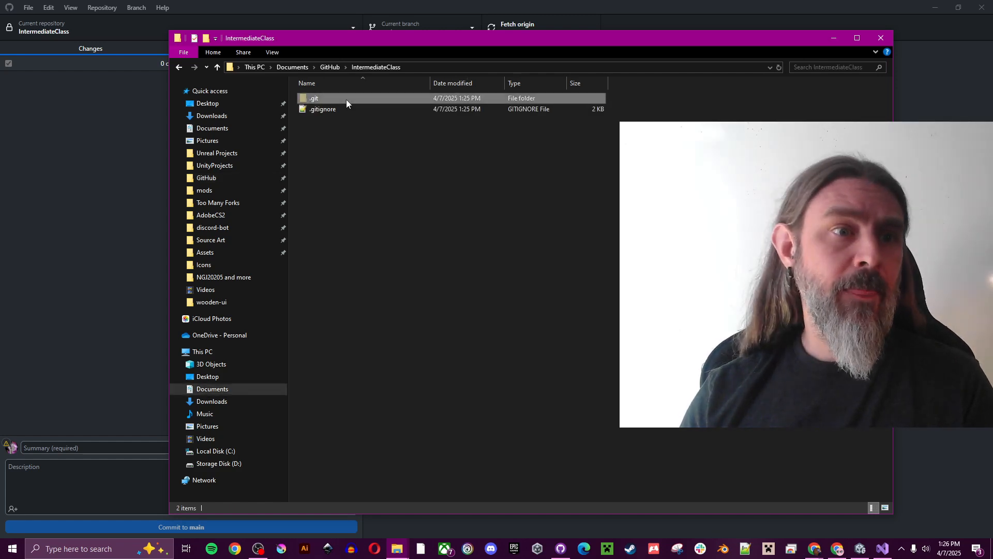
# Open the repository's .gitignore file in Notepad++
pyautogui.click(320, 109)
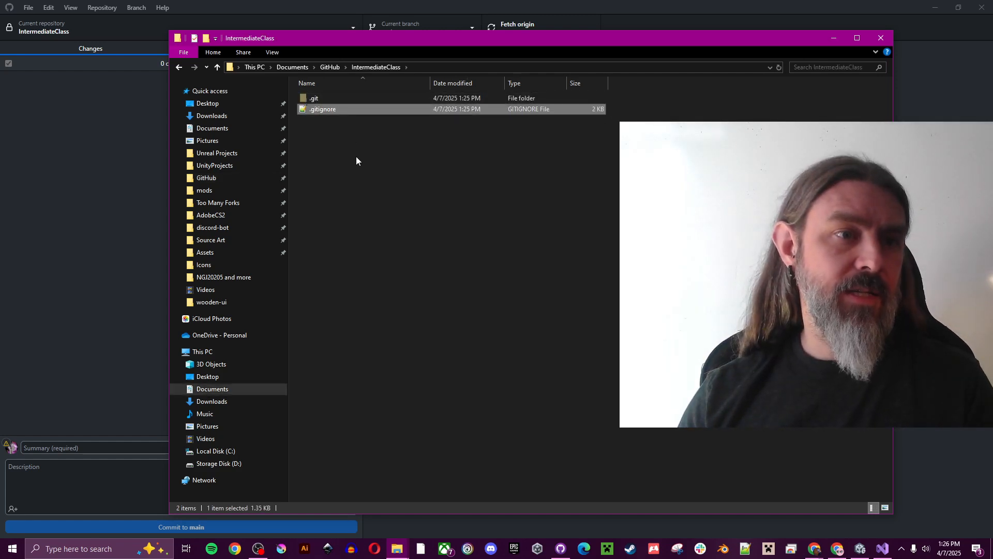
pyautogui.click(328, 98)
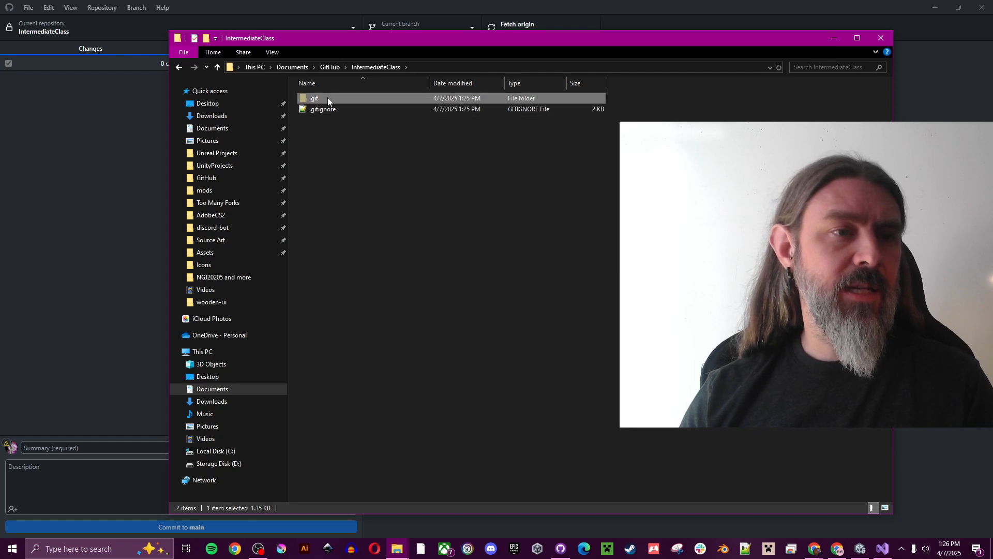
pyautogui.click(369, 158)
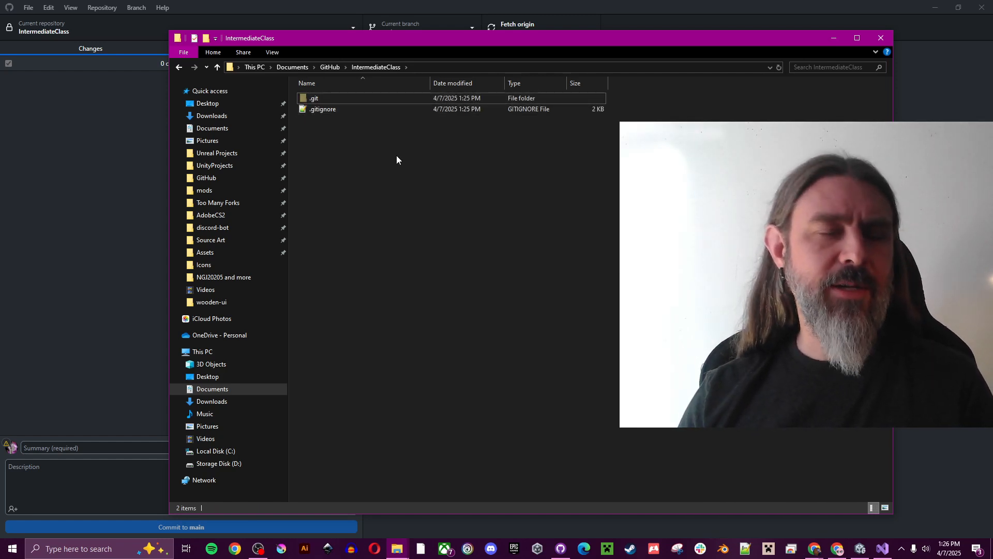
pyautogui.click(274, 53)
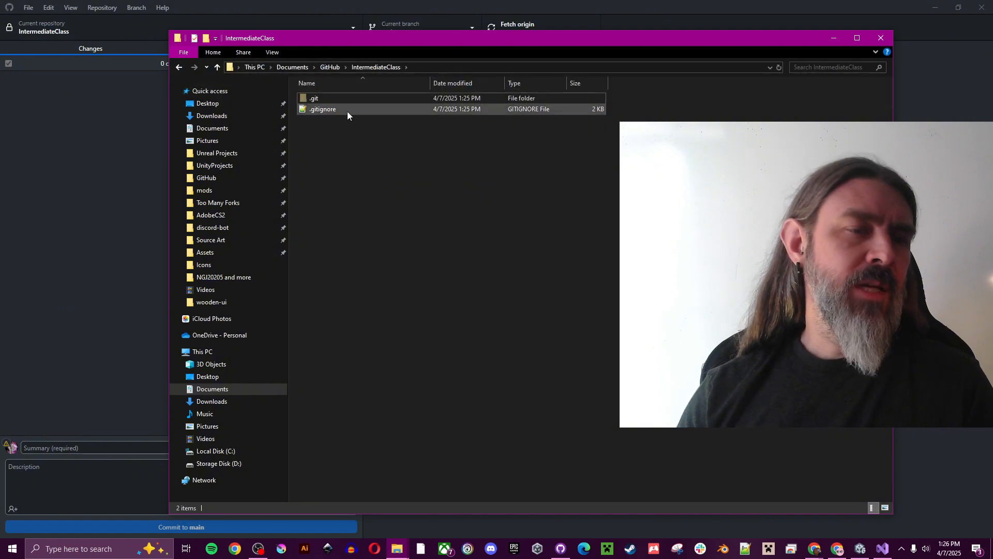
pyautogui.doubleClick(324, 109)
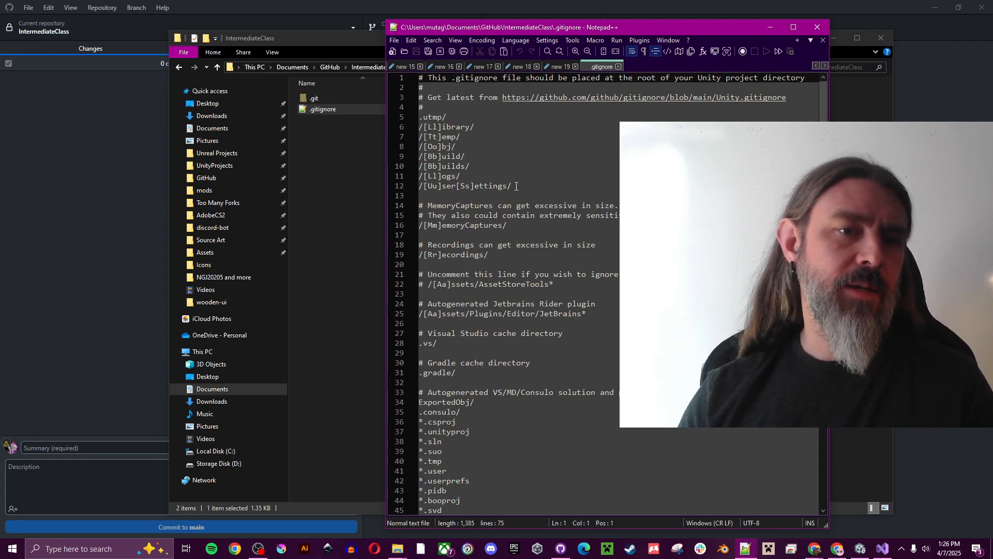
# Review the Library-through-UserSettings ignore rules on lines 6–12, then close Notepad++ without changes
pyautogui.moveTo(515, 186); pyautogui.dragTo(381, 125)
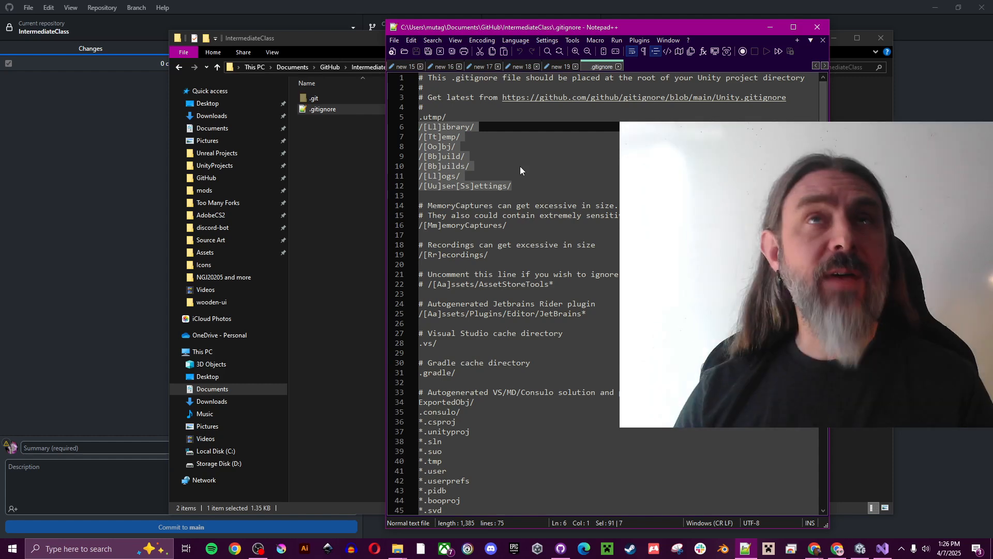
pyautogui.click(521, 166)
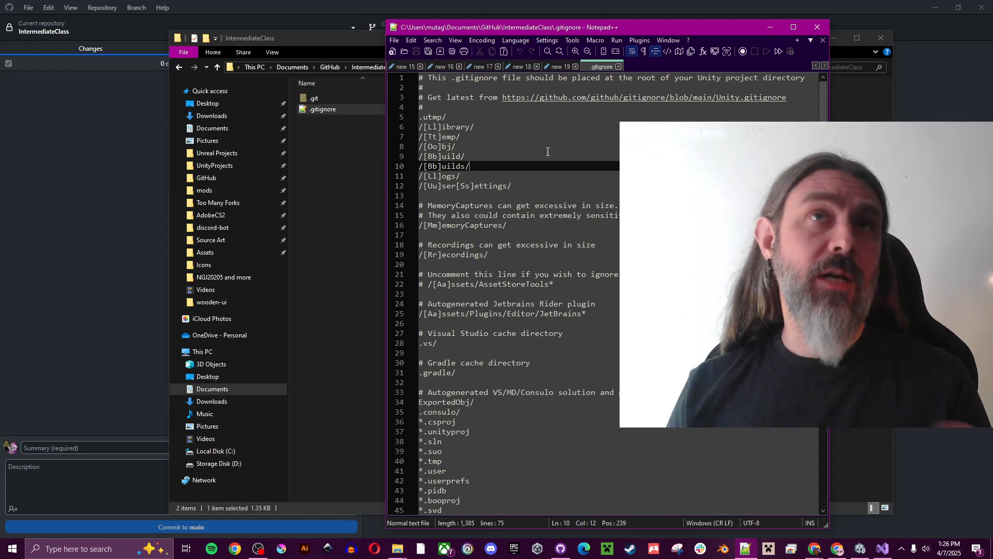
pyautogui.click(522, 189)
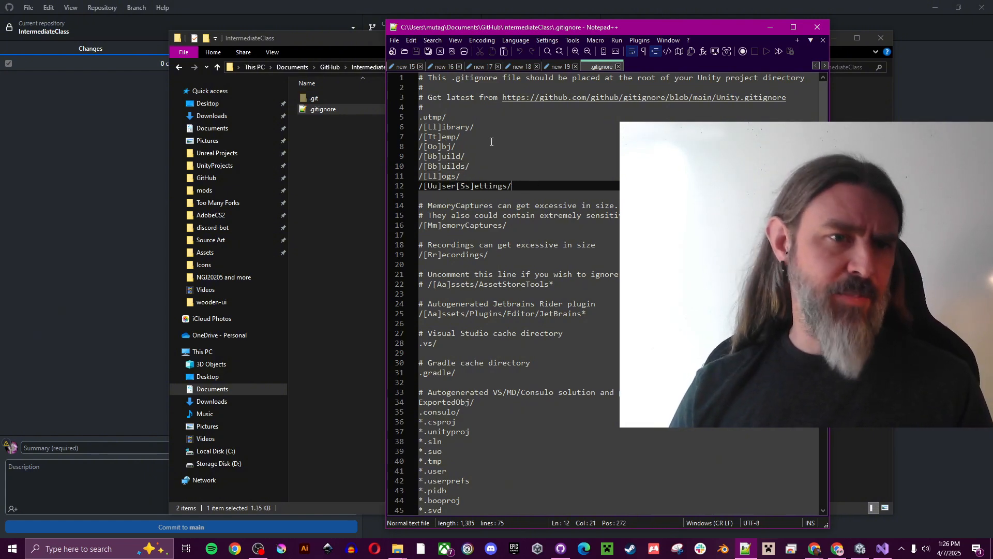
pyautogui.scroll(-4, 479, 124)
pyautogui.scroll(4, 479, 124)
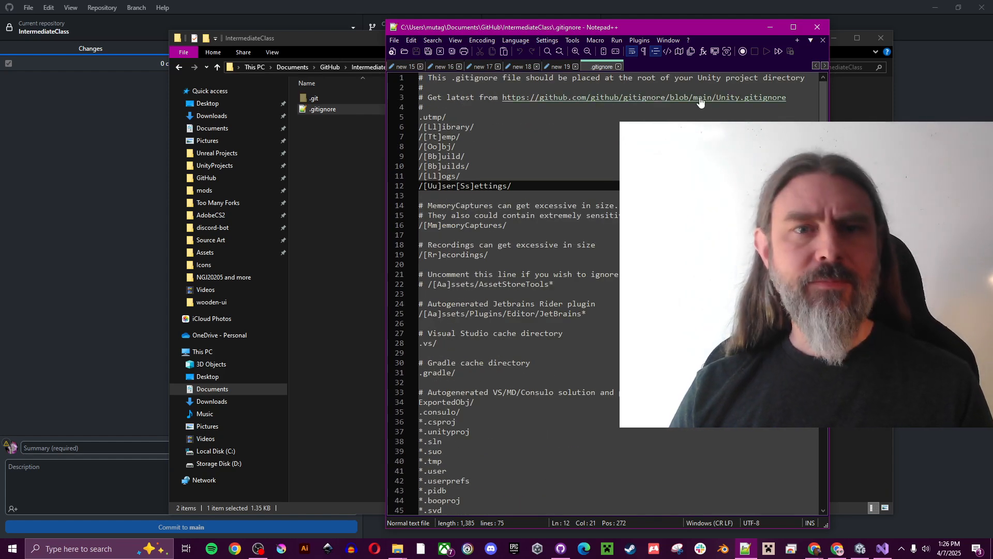
pyautogui.click(817, 28)
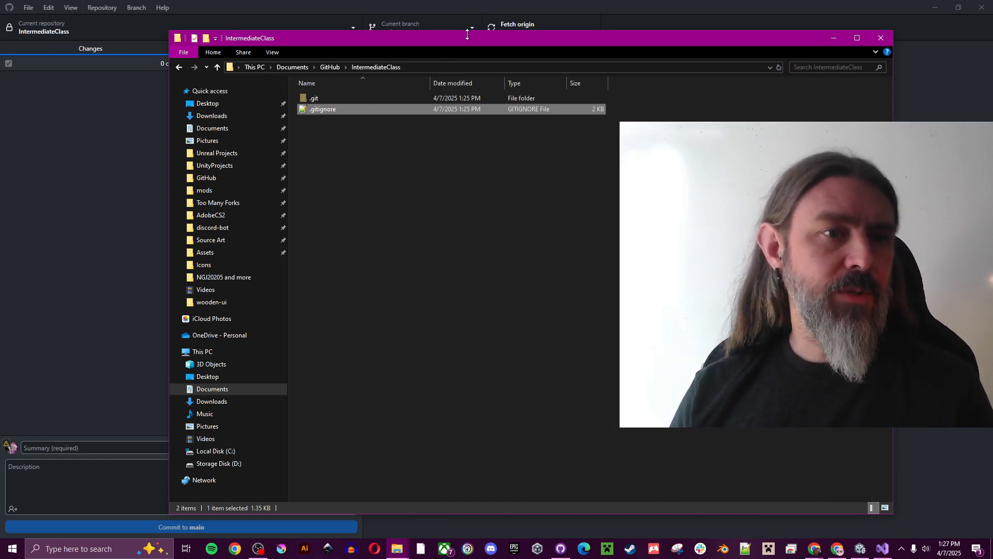
# Copy all 12 items of the UnityProjects > BlenderTest project folder
pyautogui.moveTo(467, 35); pyautogui.dragTo(490, 30)
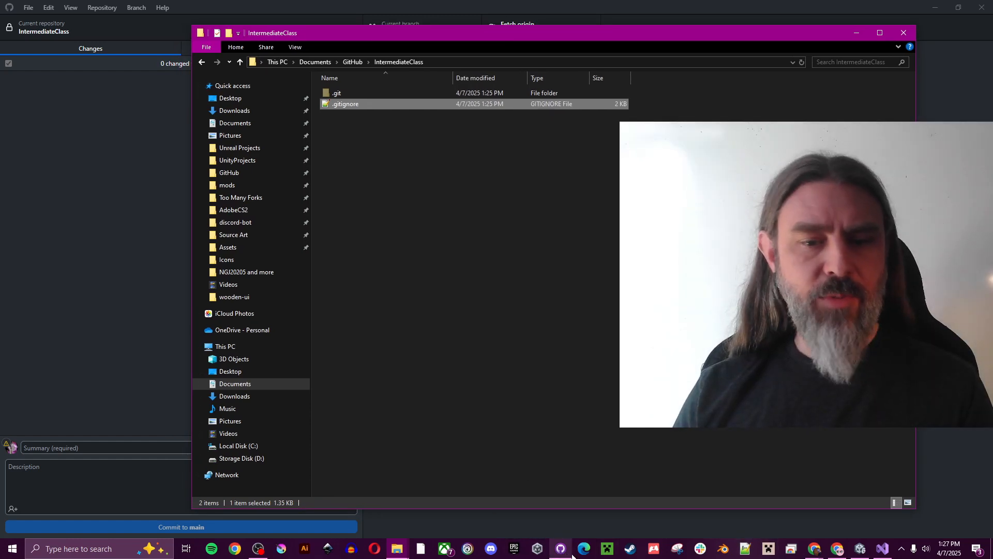
pyautogui.click(344, 211)
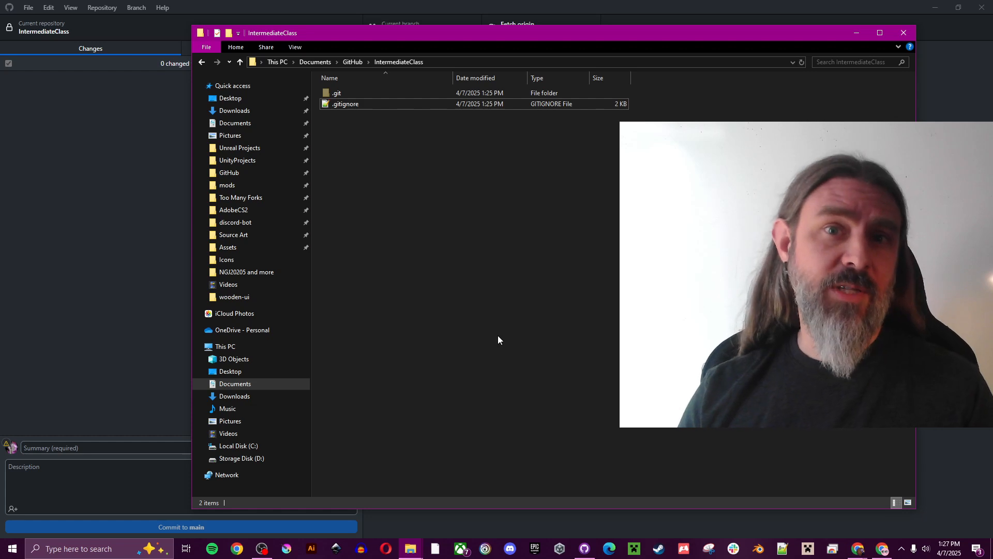
pyautogui.click(255, 162)
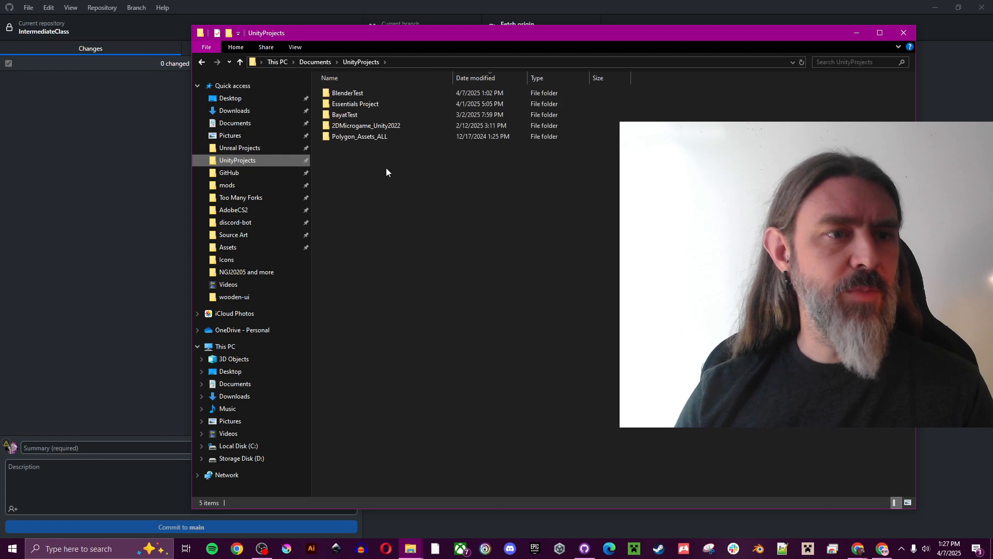
pyautogui.doubleClick(368, 92)
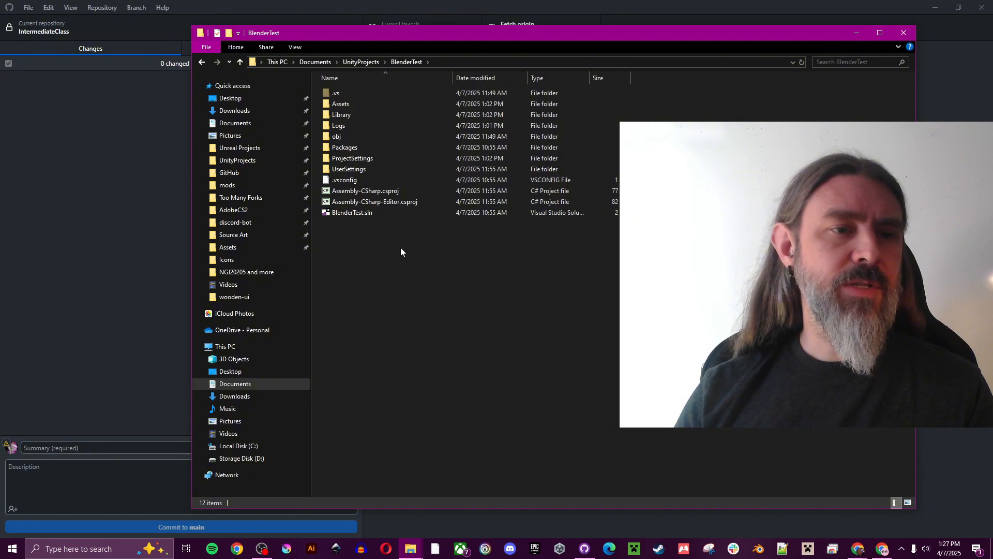
pyautogui.moveTo(420, 248); pyautogui.dragTo(329, 85)
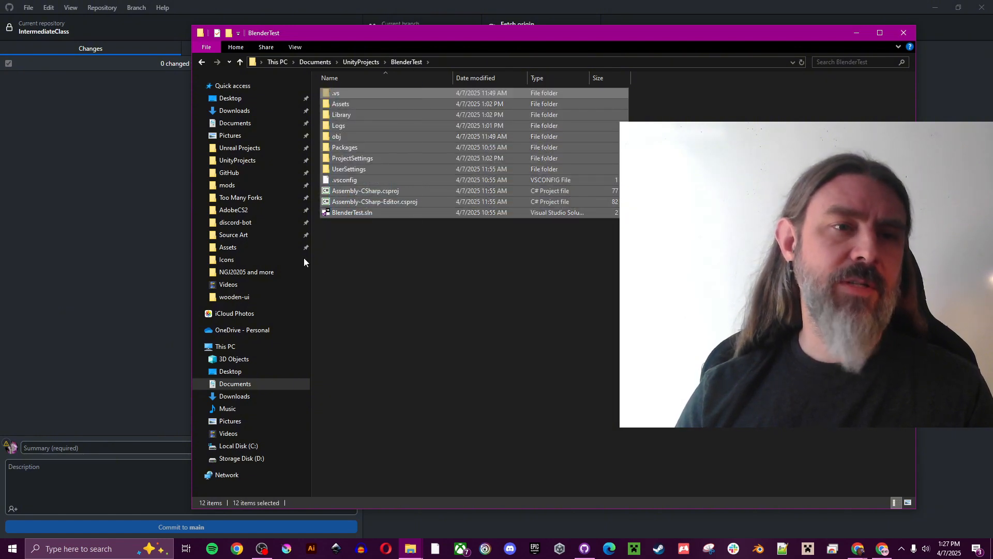
pyautogui.rightClick(408, 132)
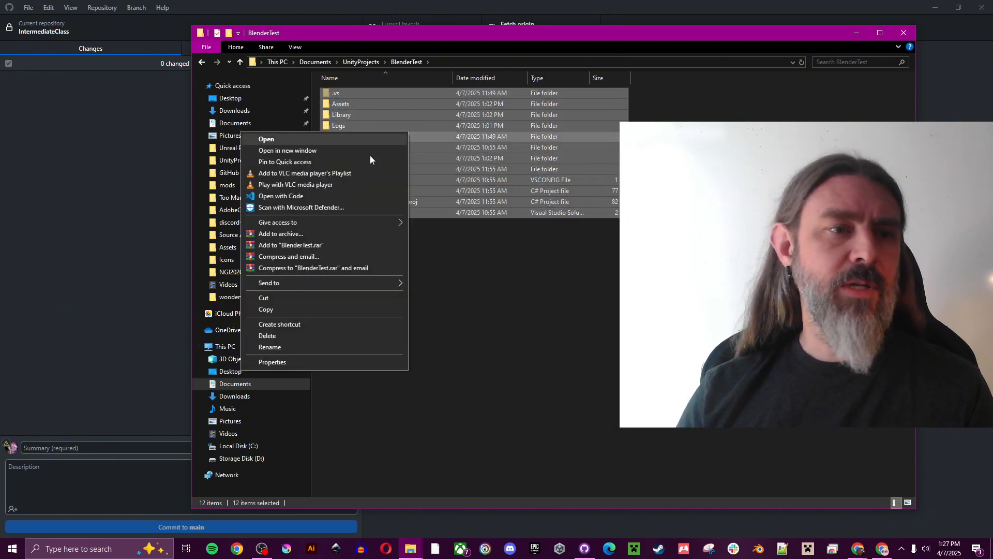
pyautogui.click(352, 311)
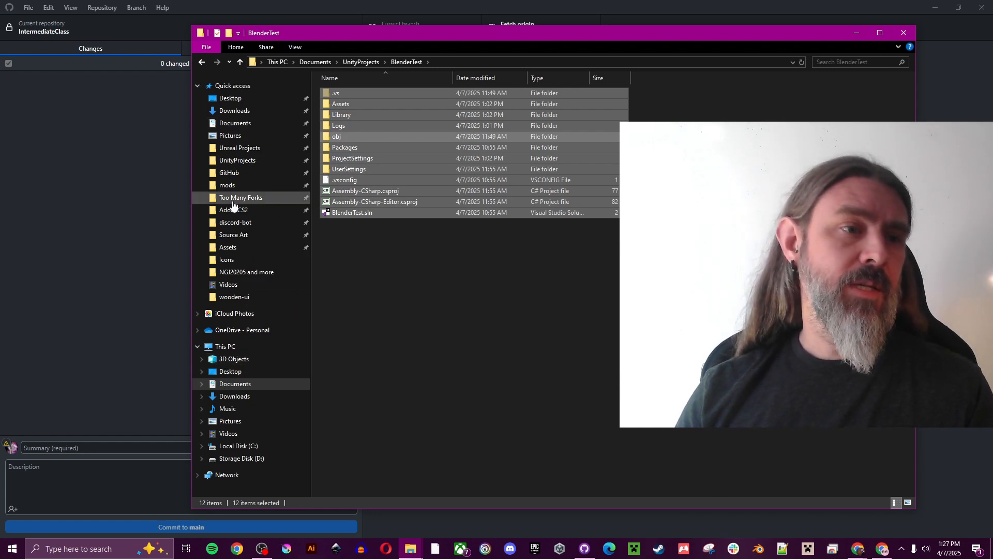
# Paste the BlenderTest project files into GitHub > IntermediateClass
pyautogui.click(249, 174)
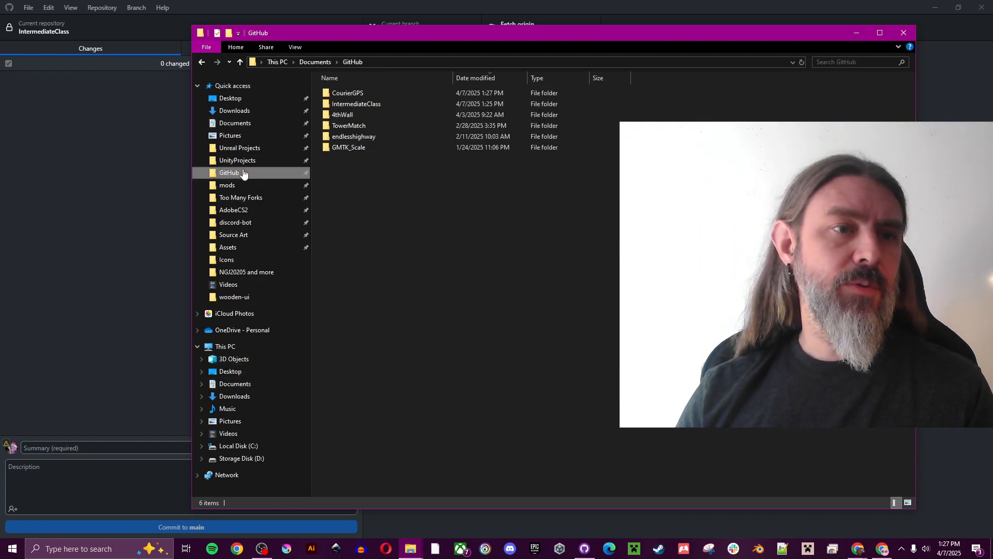
pyautogui.doubleClick(362, 105)
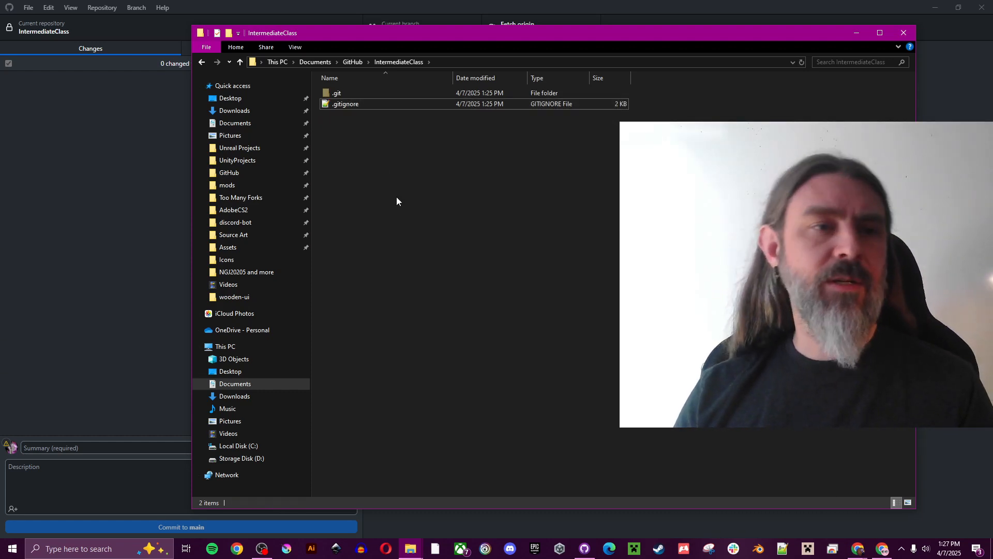
pyautogui.hotkey('ctrl', 'v')
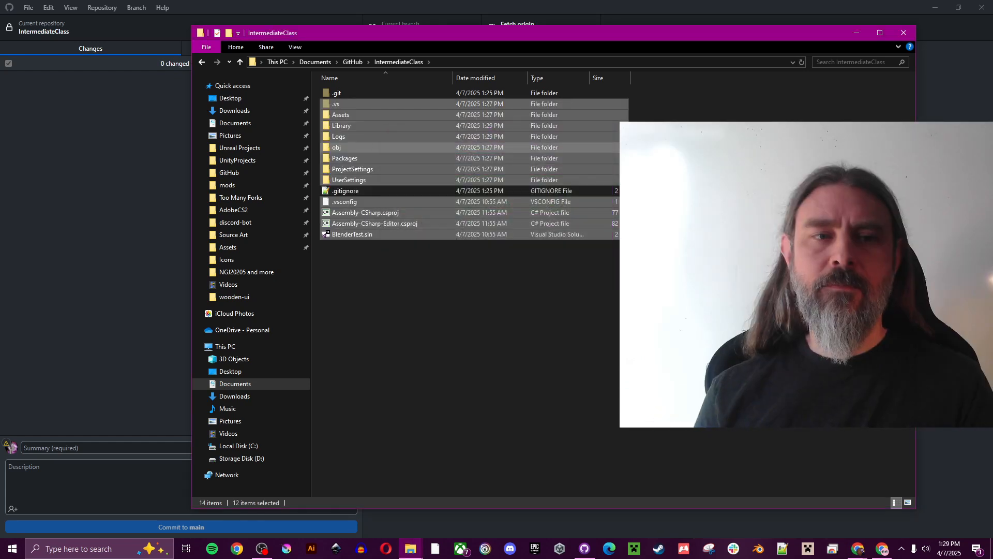
pyautogui.click(497, 331)
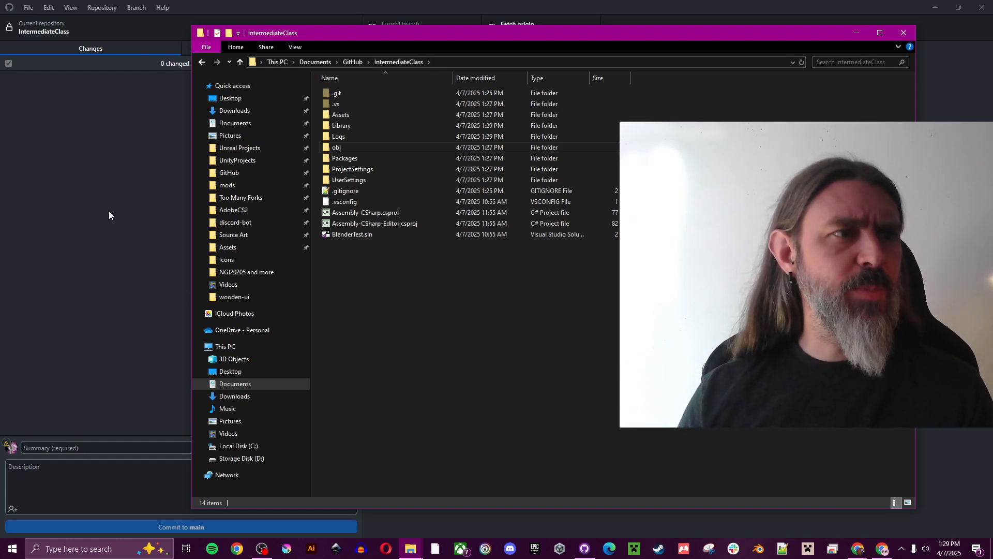
pyautogui.click(99, 178)
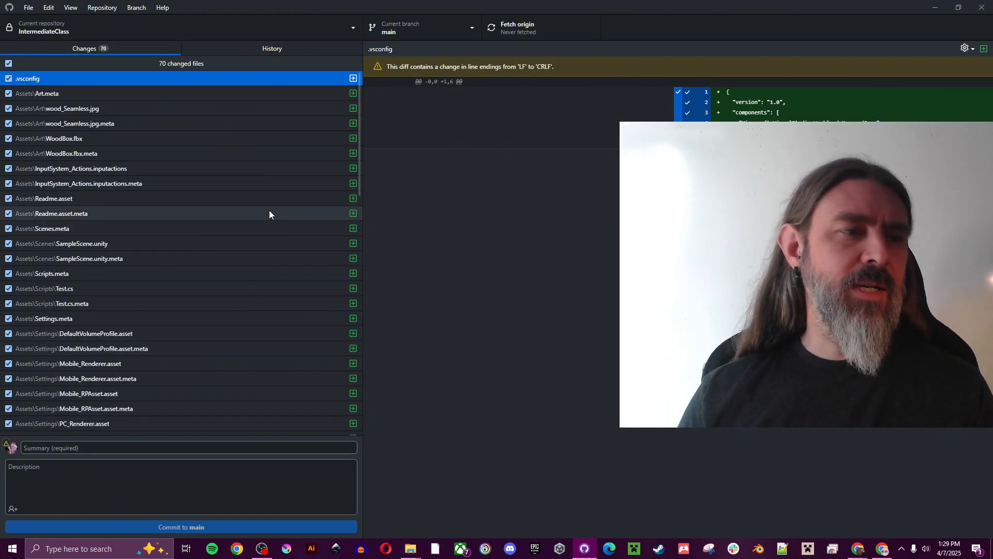
pyautogui.scroll(-10, 262, 177)
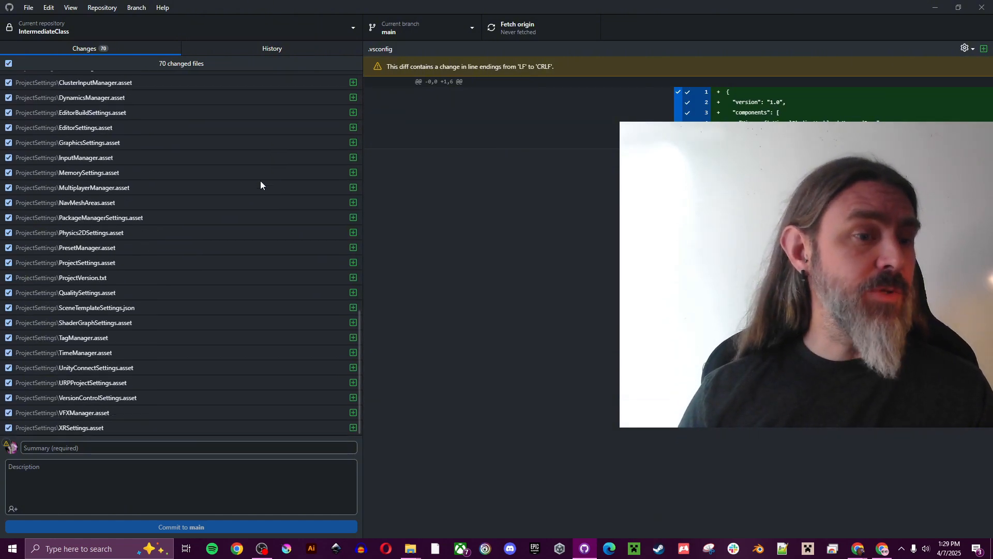
pyautogui.scroll(10, 247, 272)
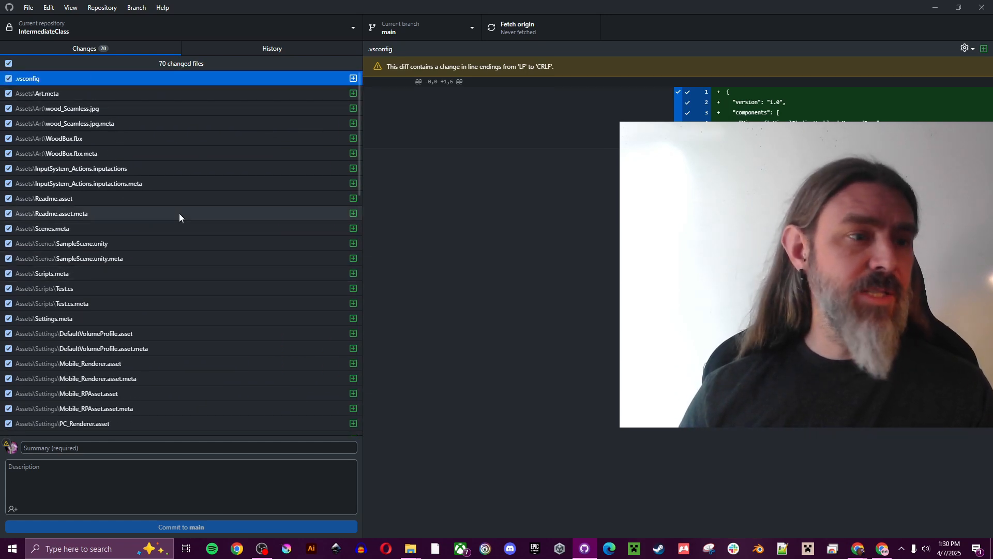
pyautogui.scroll(-2, 55, 237)
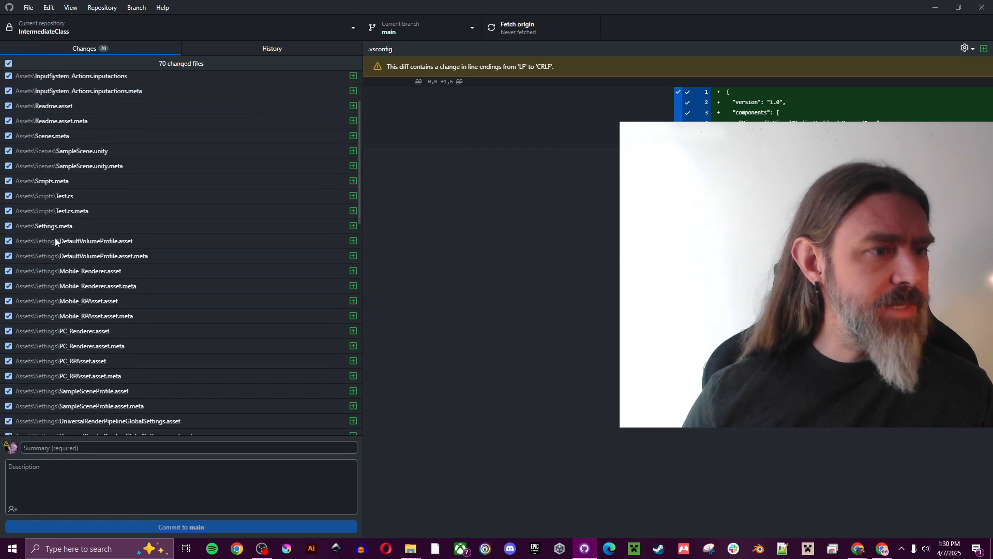
pyautogui.scroll(-10, 52, 238)
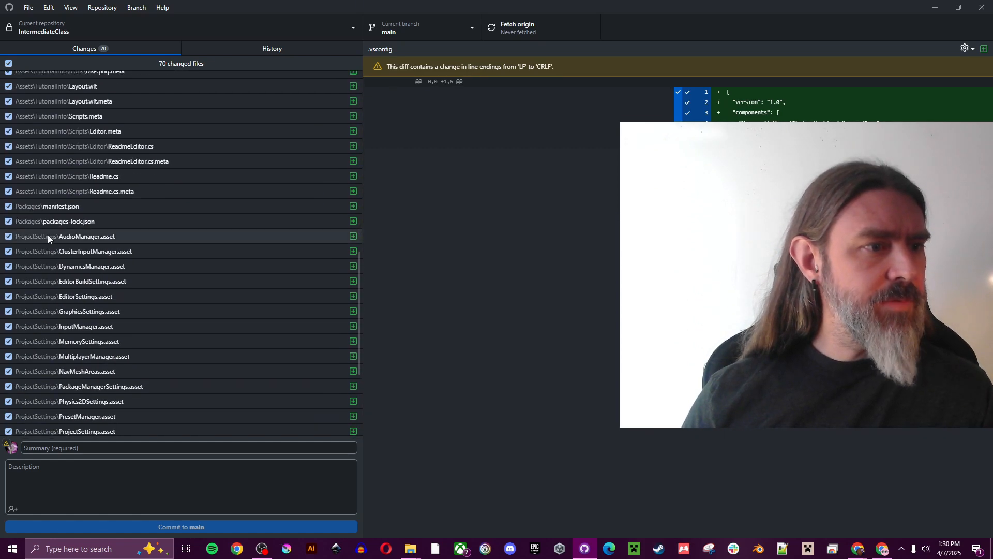
pyautogui.scroll(-4, 69, 258)
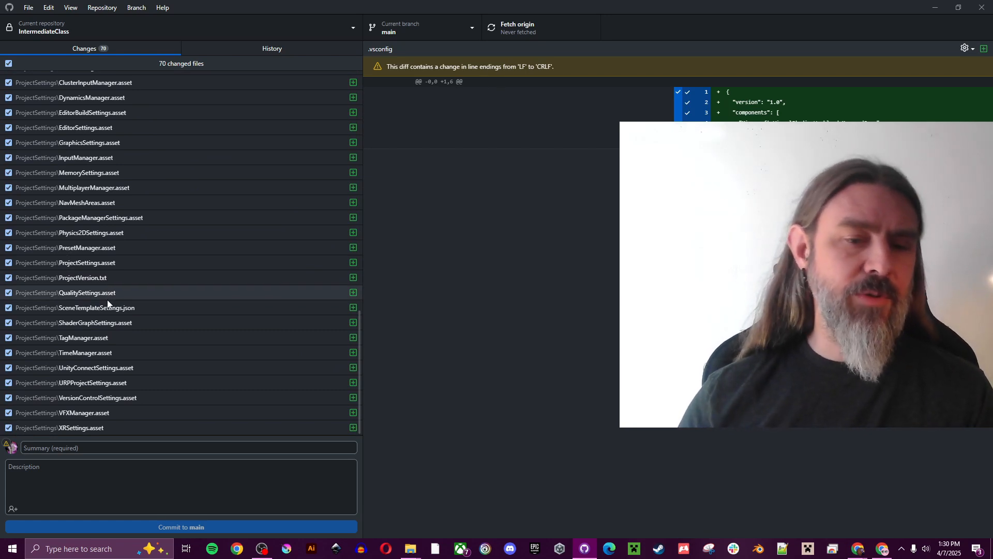
pyautogui.moveTo(411, 548)
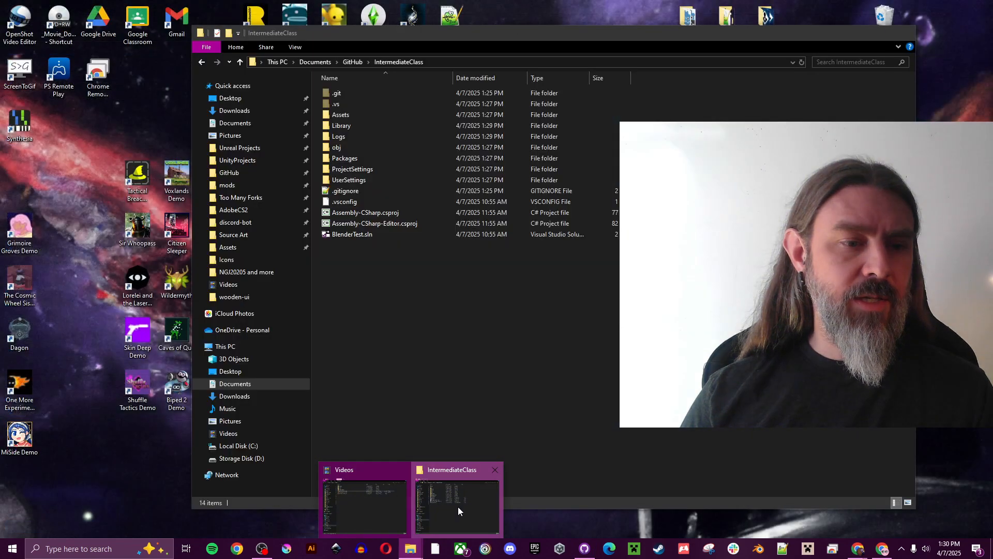
pyautogui.click(457, 507)
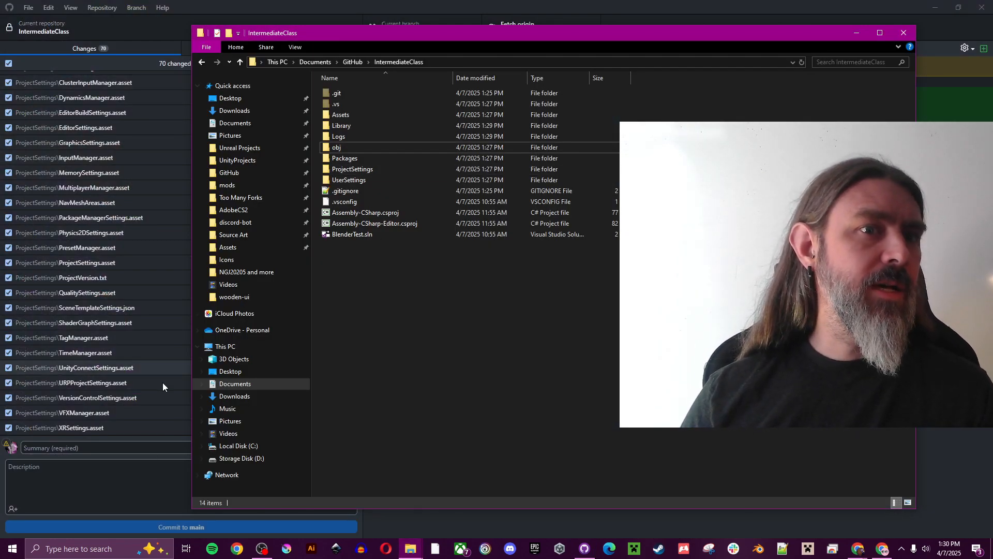
pyautogui.click(272, 5)
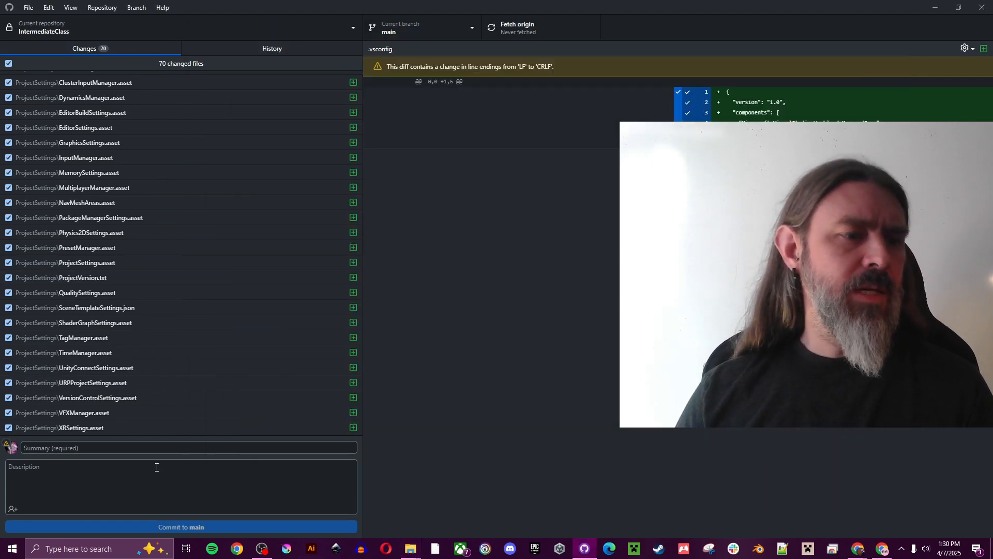
# Commit all 70 files to main with the summary 'Initial commit of test Blender project'
pyautogui.click(153, 449)
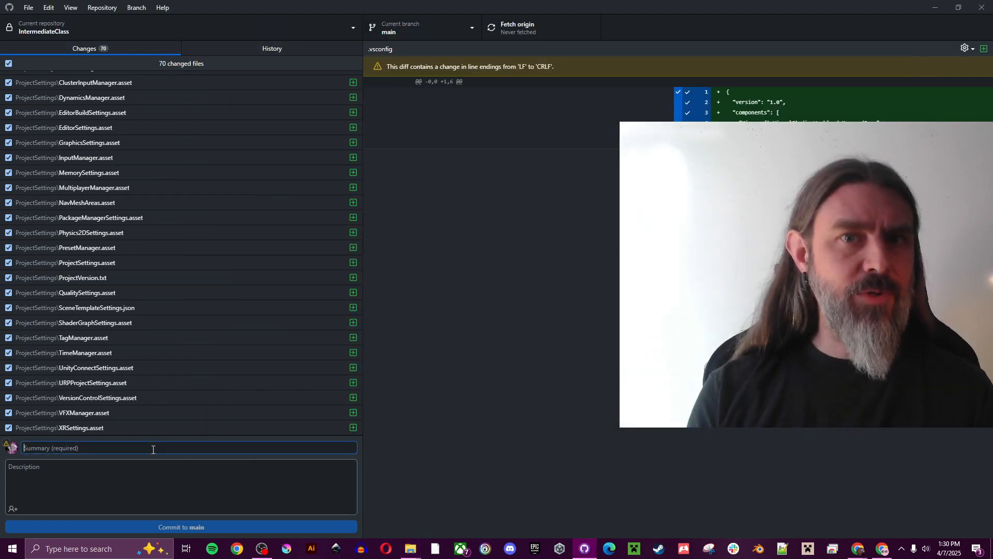
pyautogui.write('In')
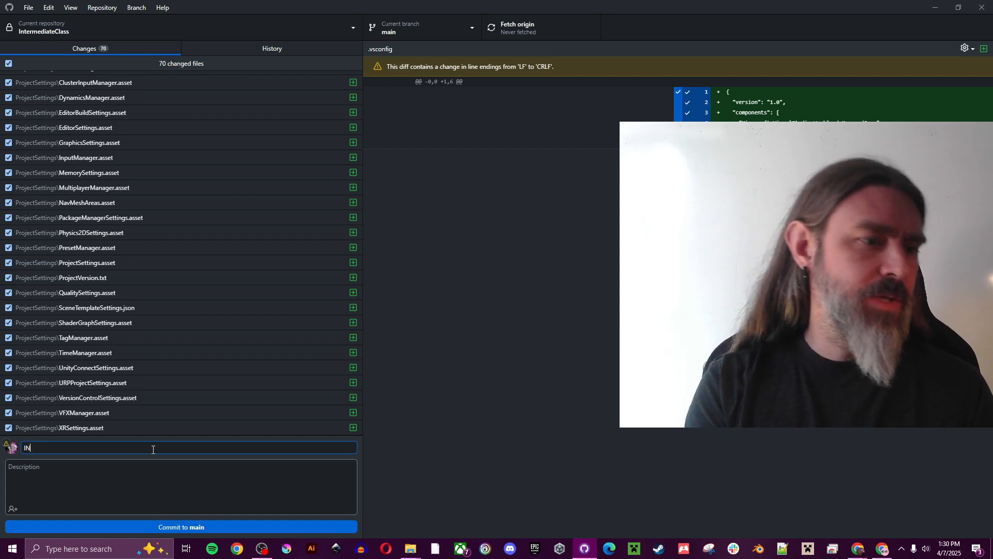
pyautogui.write('itial commit')
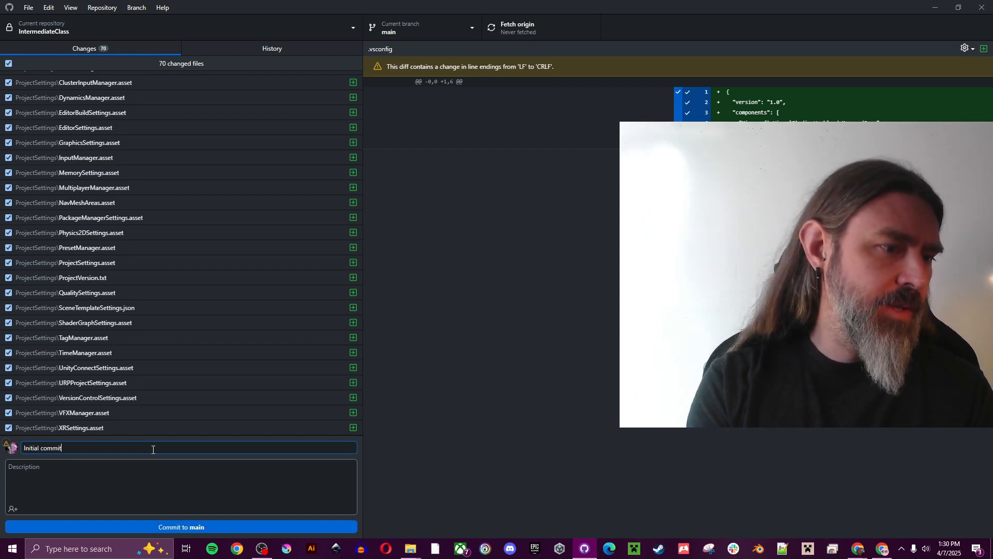
pyautogui.write(' of test ')
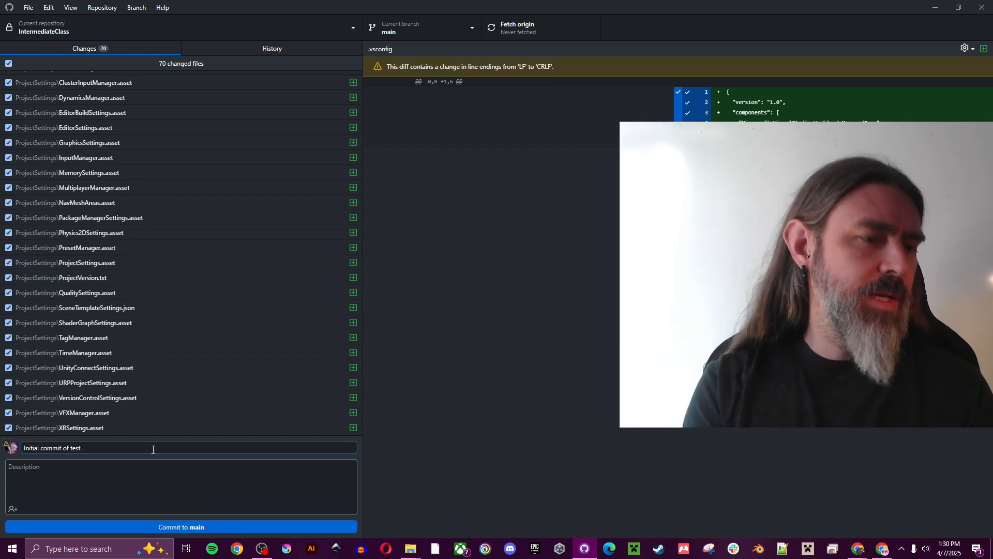
pyautogui.write('Blende')
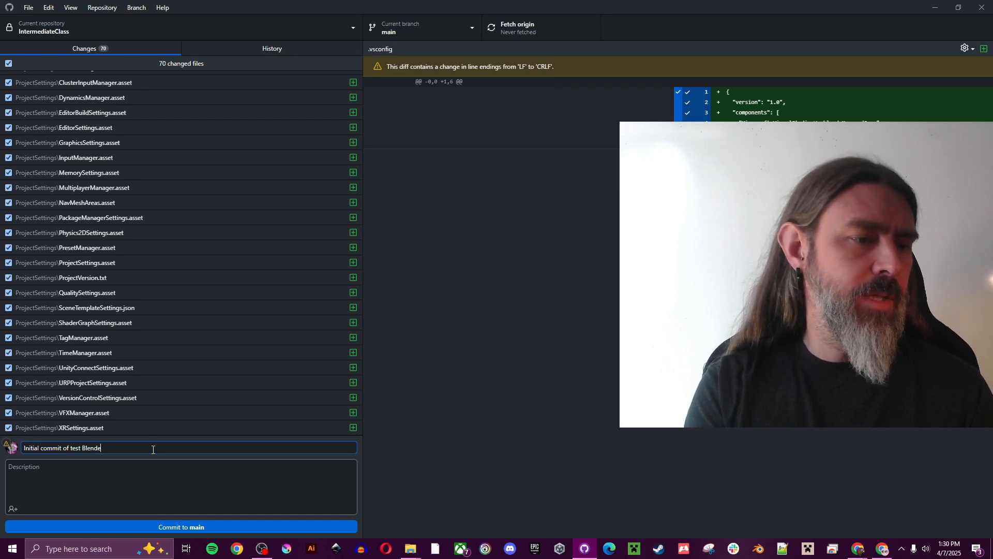
pyautogui.write('r project')
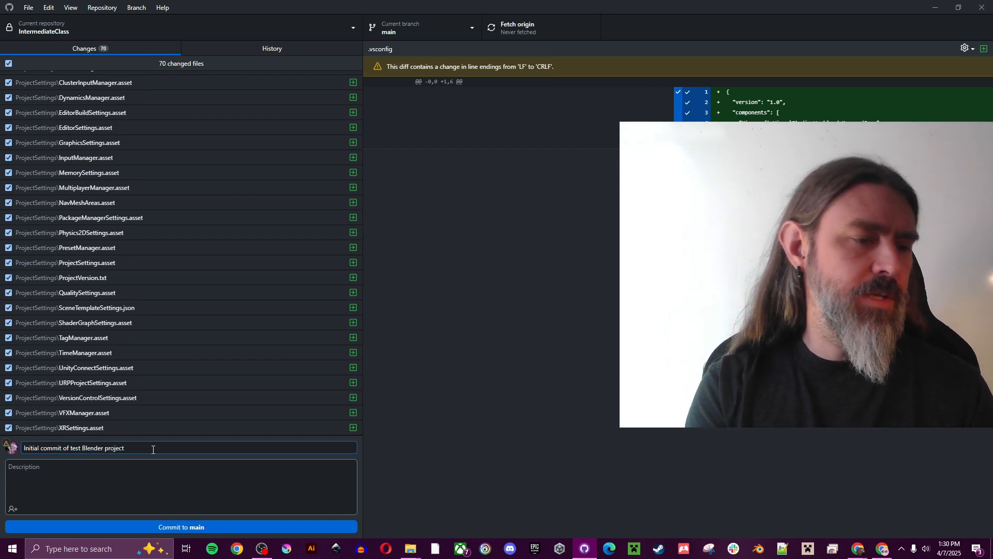
pyautogui.write(' for')
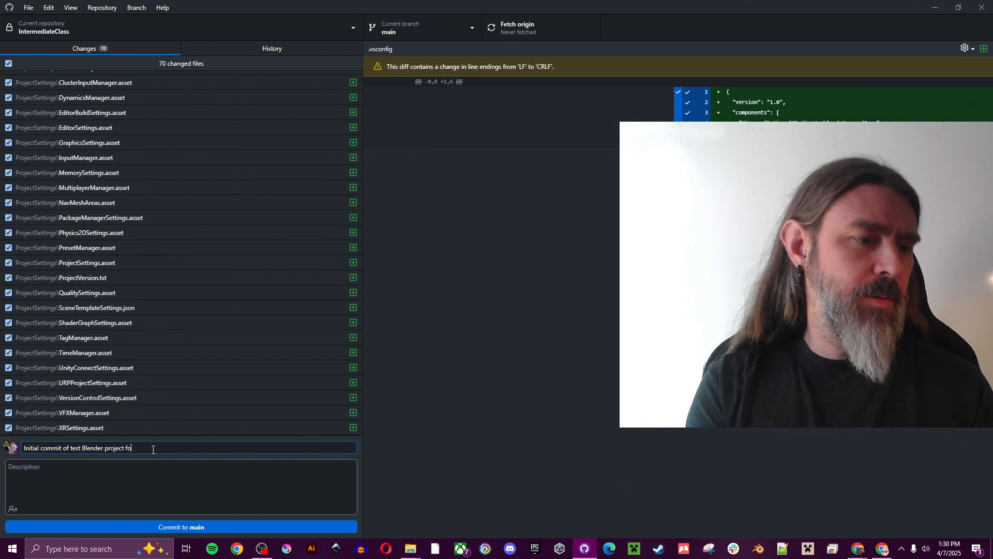
pyautogui.press('BackSpace')
pyautogui.press('BackSpace')
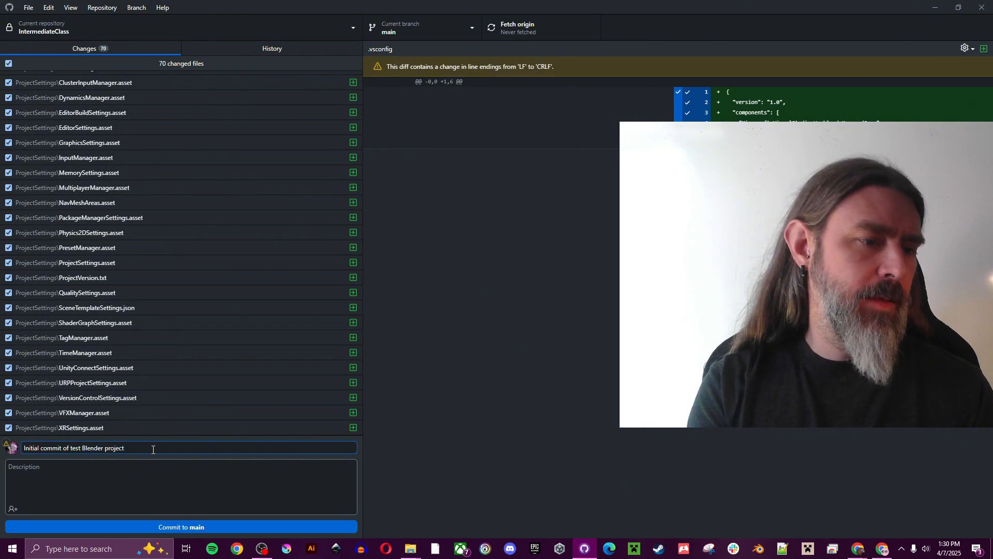
pyautogui.click(200, 527)
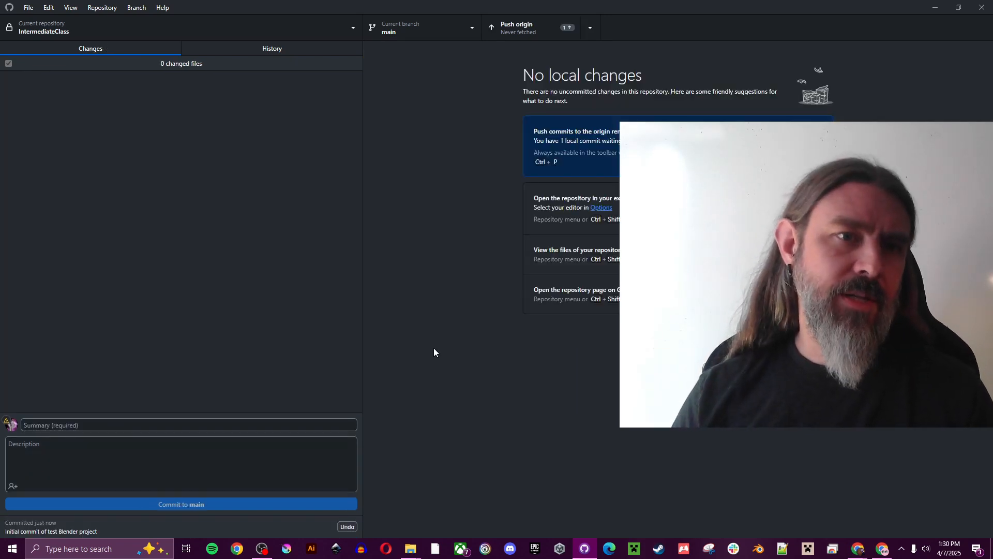
# Push the new commit to origin and check both commits in the history
pyautogui.click(536, 32)
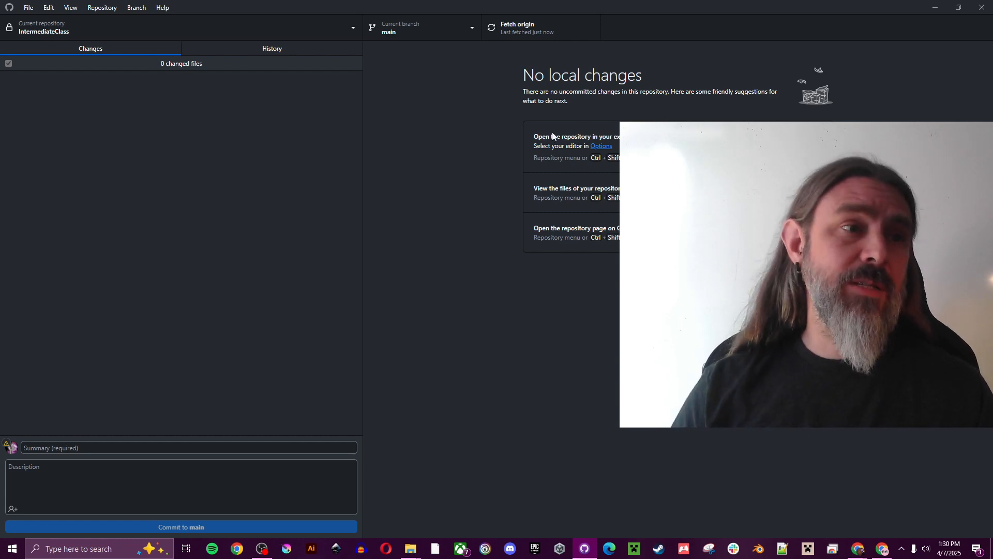
pyautogui.click(235, 48)
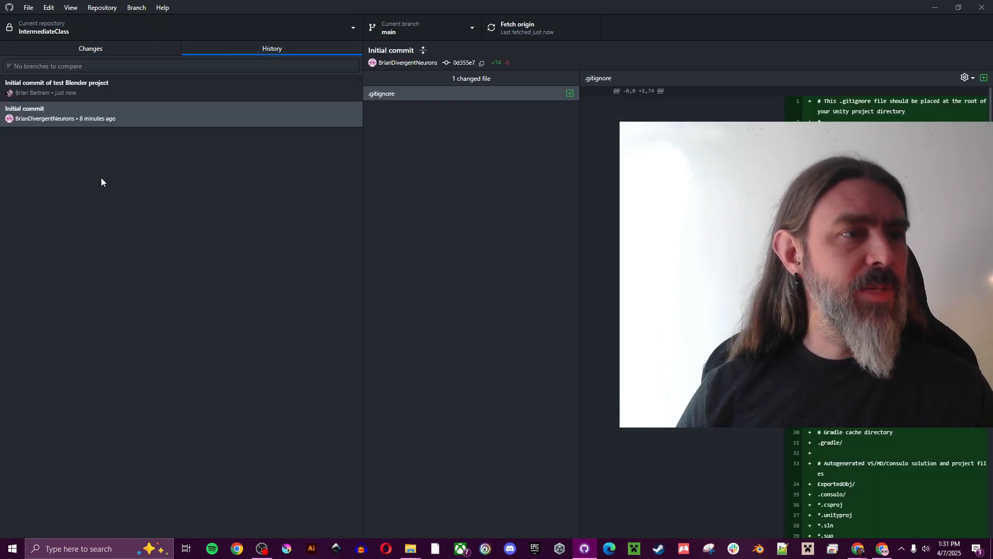
pyautogui.click(128, 119)
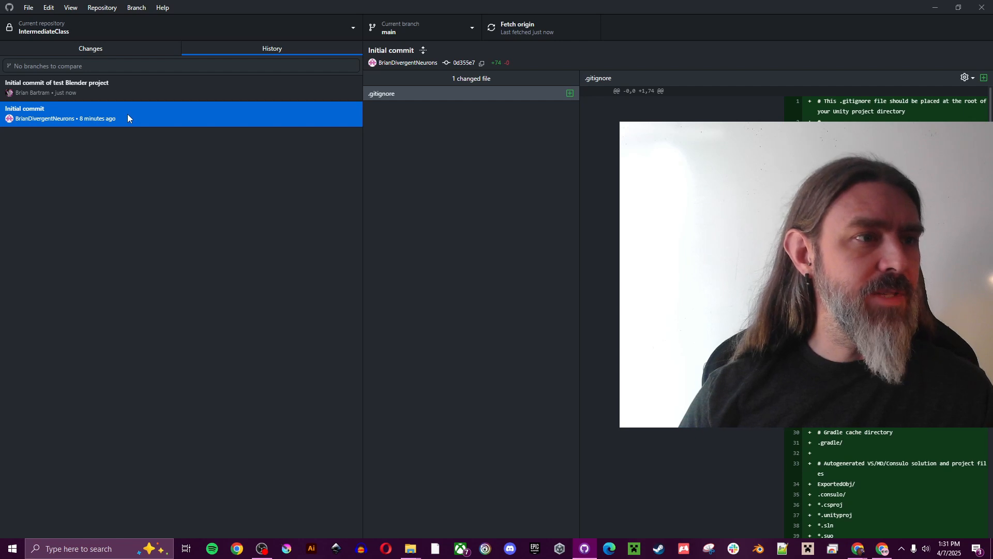
pyautogui.click(138, 87)
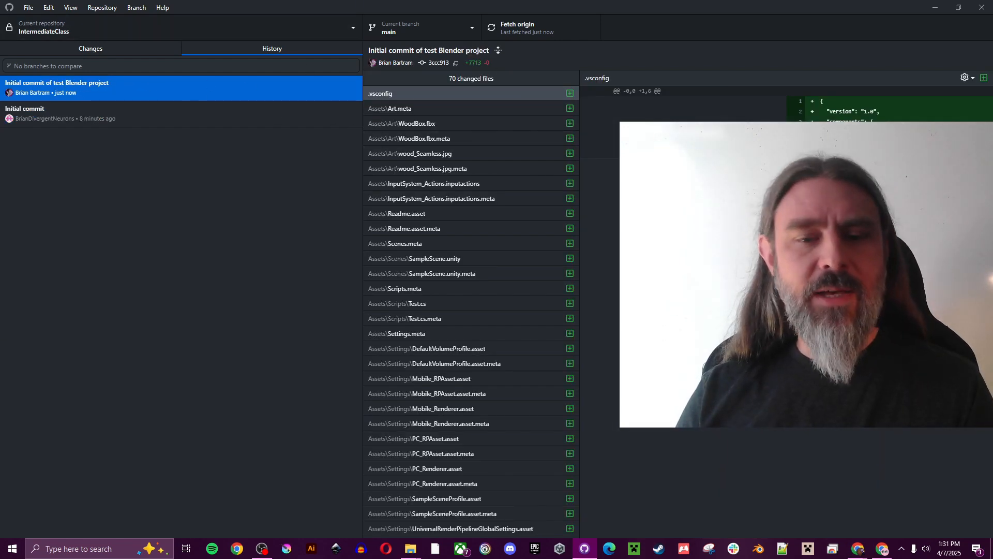
pyautogui.click(104, 49)
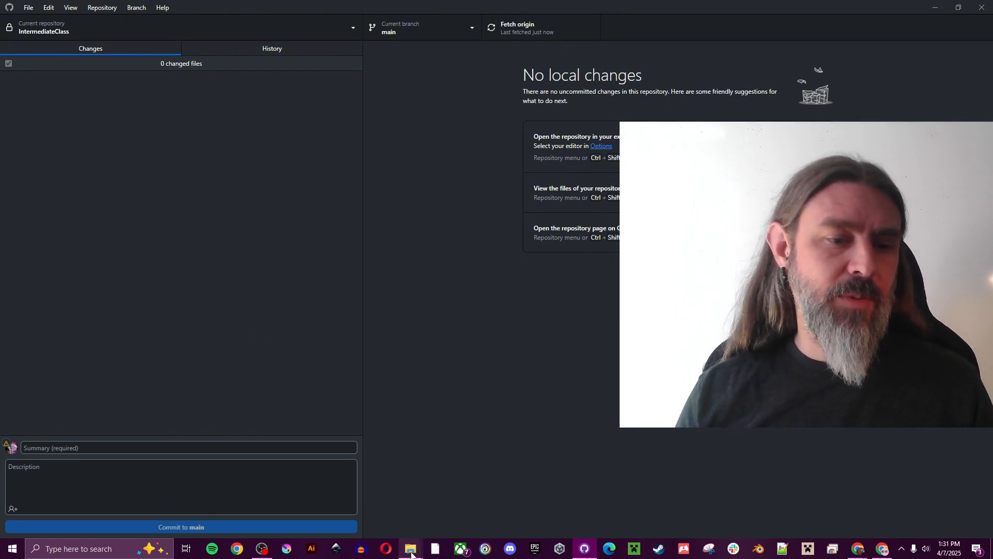
# In File Explorer, browse UnityProjects, the BlenderTest project, and the GitHub folder
pyautogui.moveTo(411, 548)
pyautogui.click(447, 505)
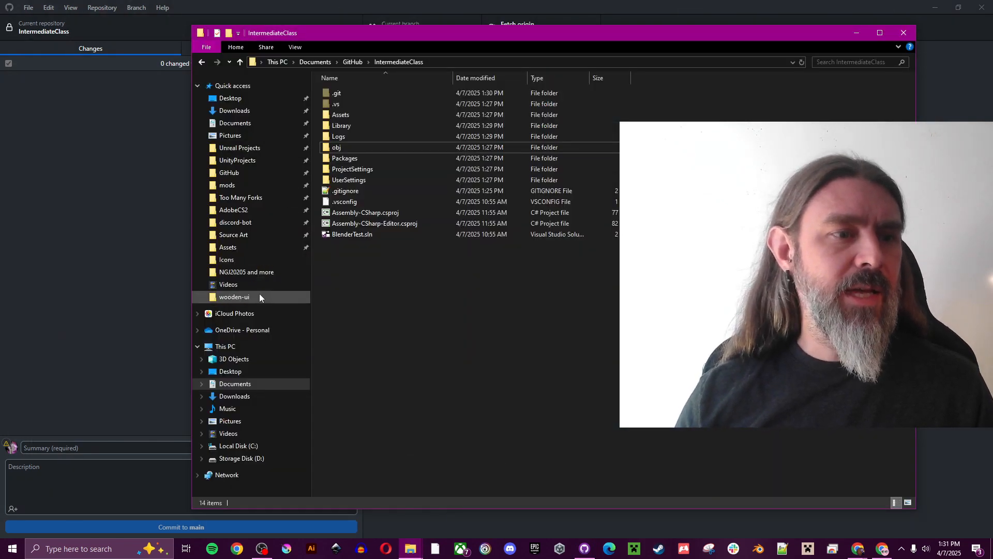
pyautogui.click(247, 161)
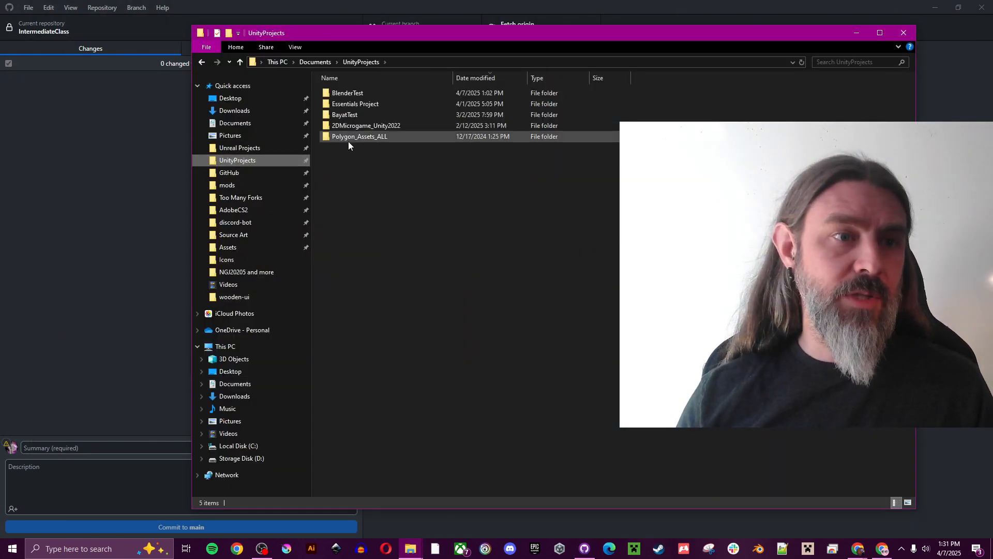
pyautogui.doubleClick(370, 94)
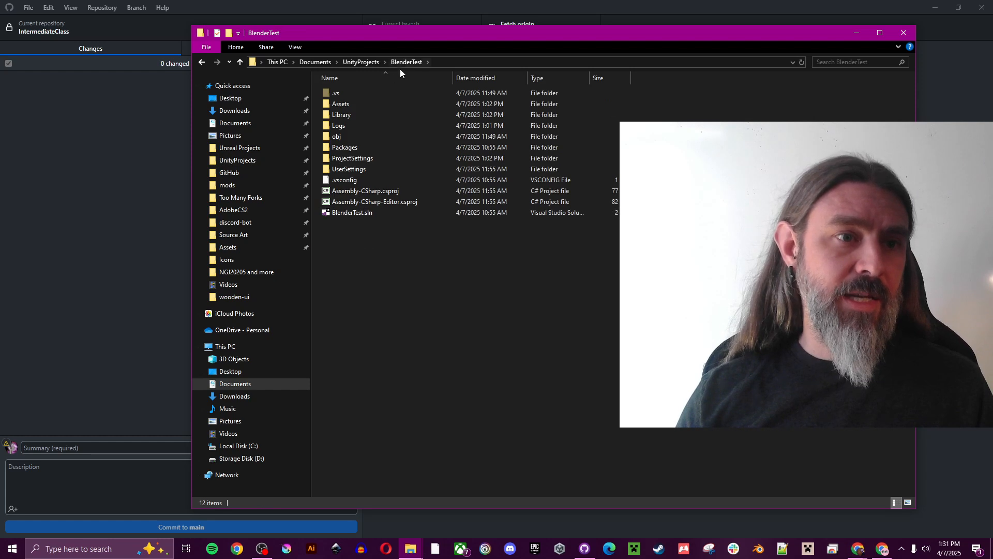
pyautogui.click(357, 62)
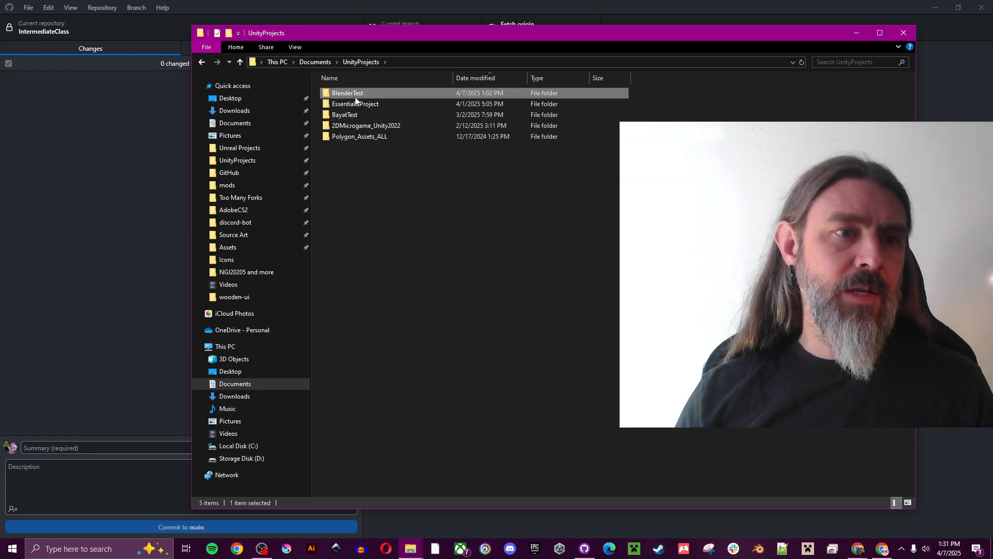
pyautogui.click(276, 172)
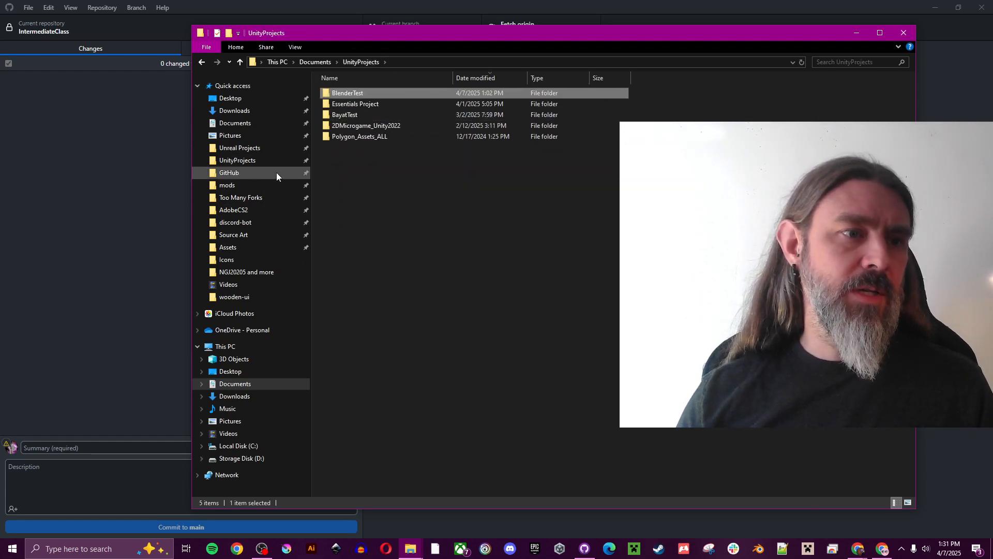
# Confirm BlenderTest remains in UnityProjects without deleting it, then launch Unity Hub
pyautogui.click(251, 161)
pyautogui.click(363, 96)
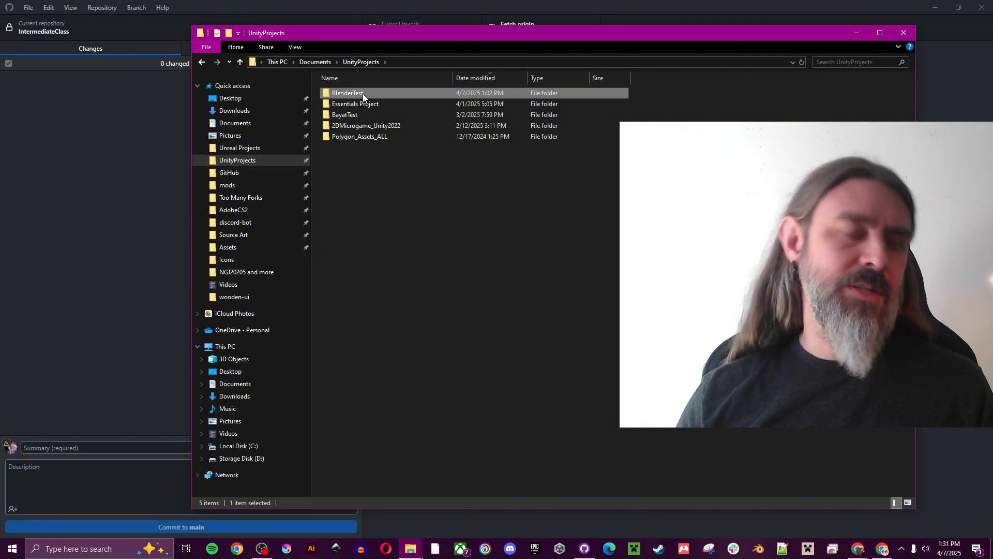
pyautogui.rightClick(364, 94)
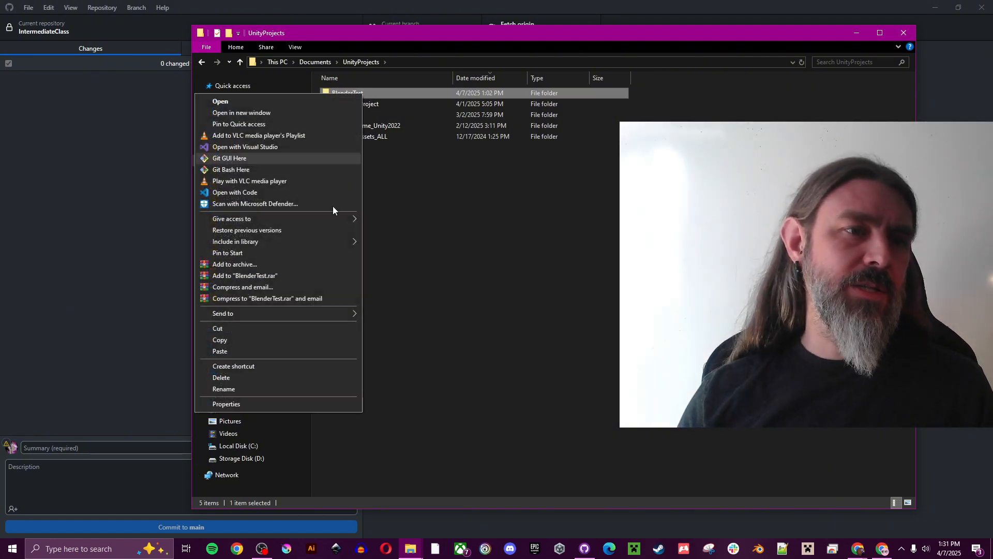
pyautogui.click(305, 375)
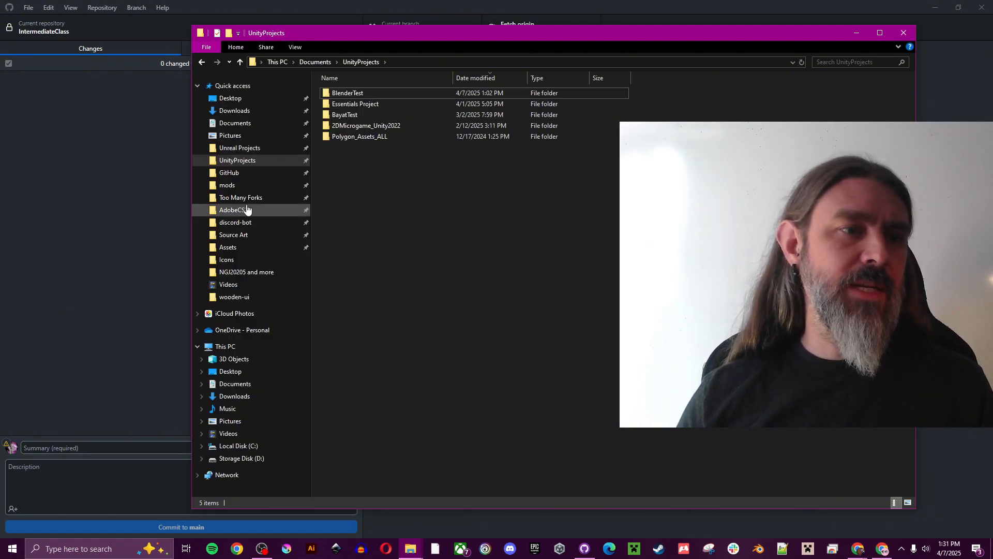
pyautogui.click(262, 172)
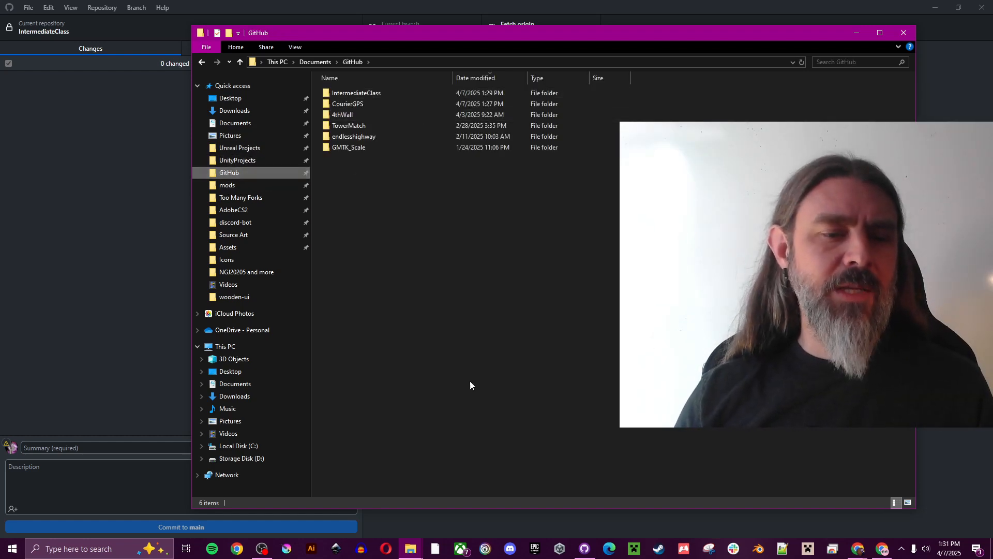
pyautogui.click(560, 549)
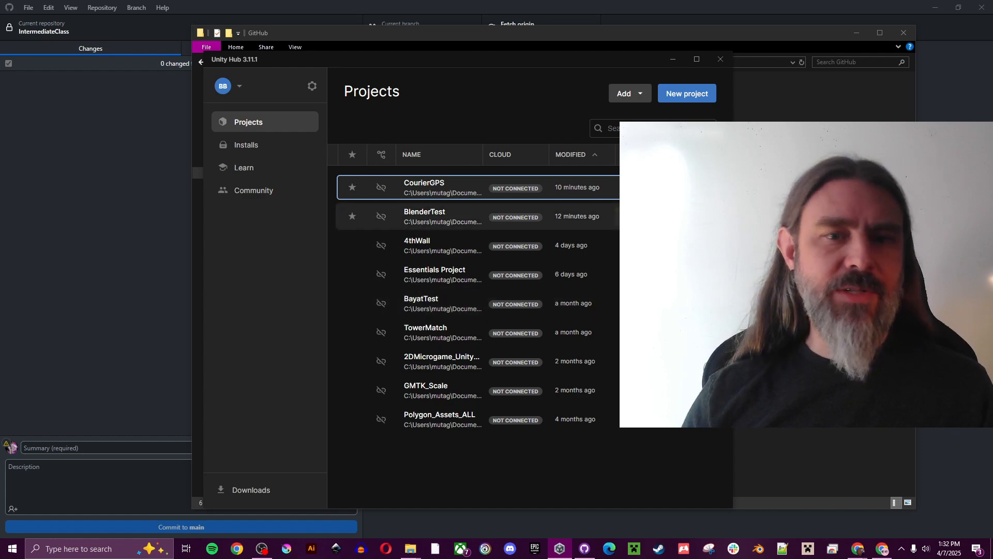
# Remove BlenderTest from Unity Hub's project list
pyautogui.click(703, 216)
pyautogui.click(587, 300)
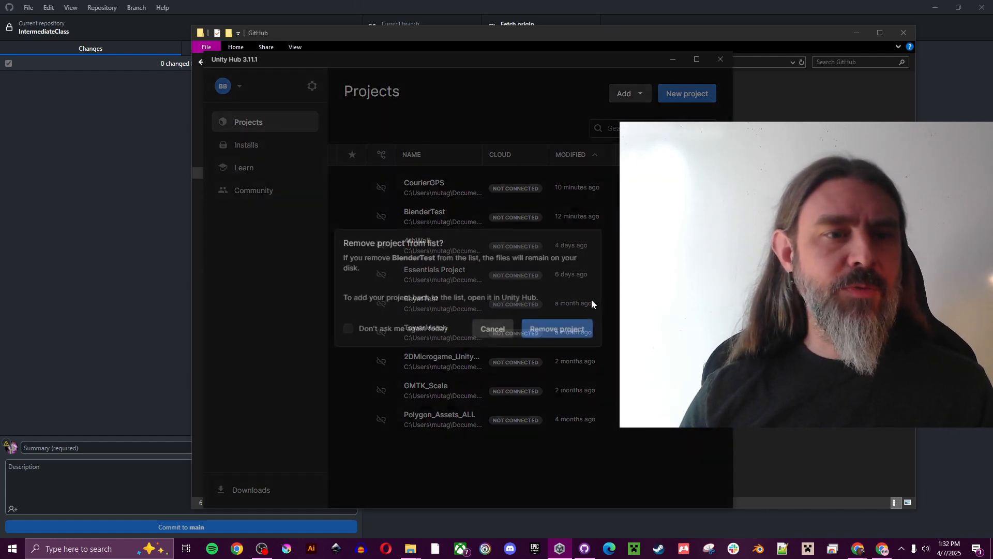
pyautogui.click(564, 330)
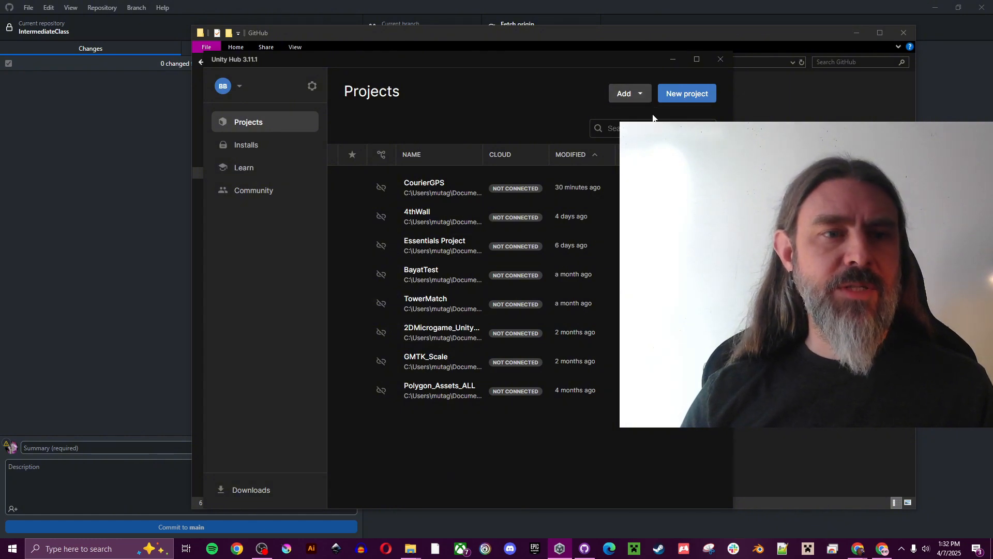
# Add the IntermediateClass project from Documents/GitHub to Unity Hub
pyautogui.click(626, 93)
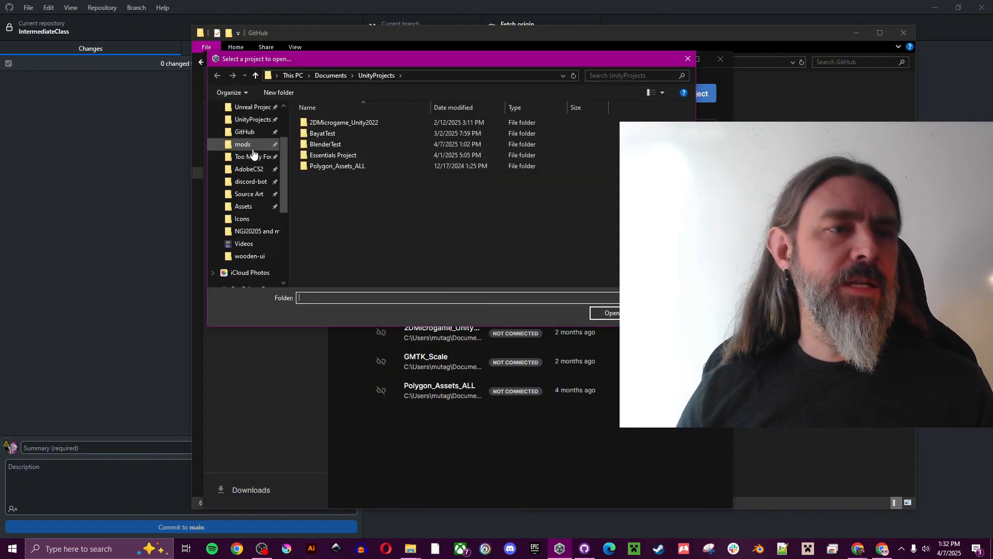
pyautogui.scroll(1, 253, 155)
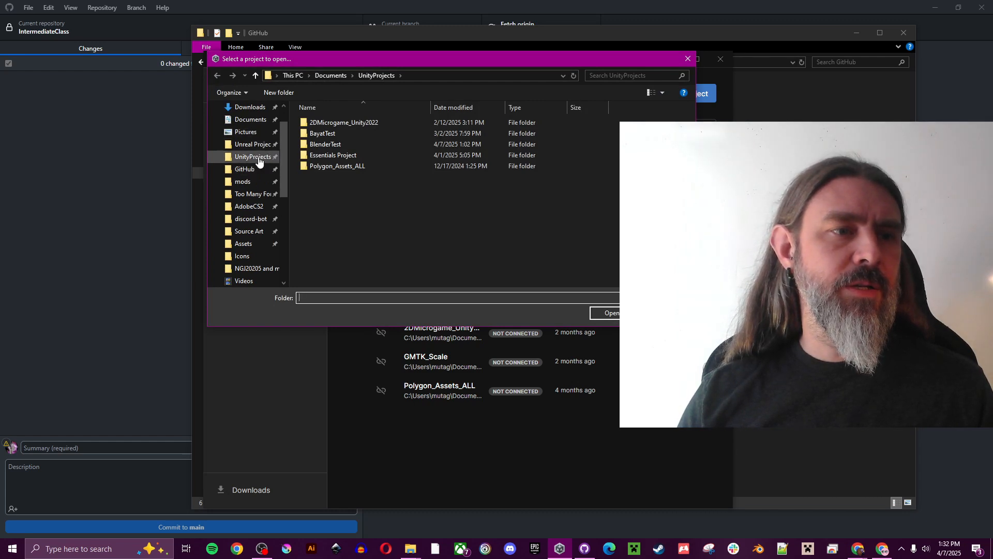
pyautogui.click(253, 170)
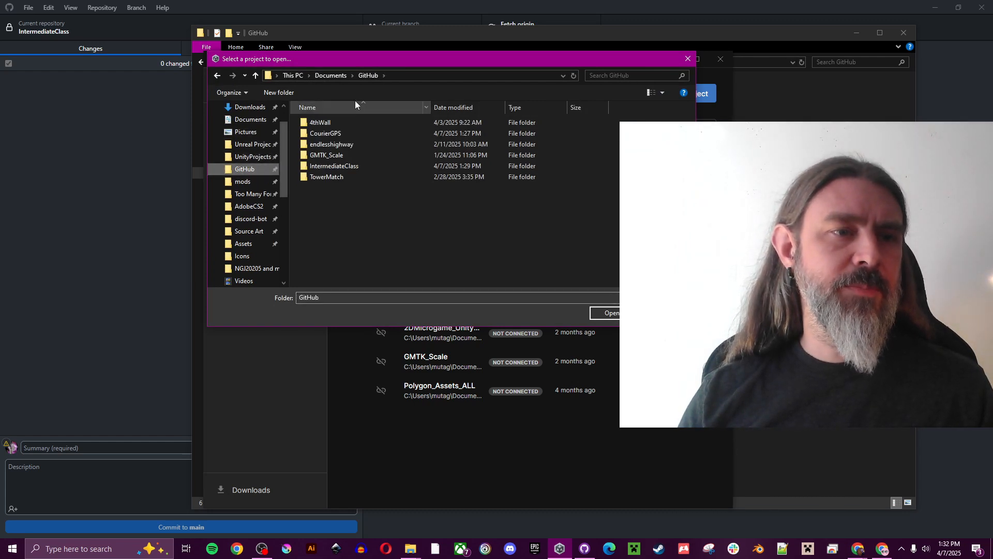
pyautogui.click(339, 168)
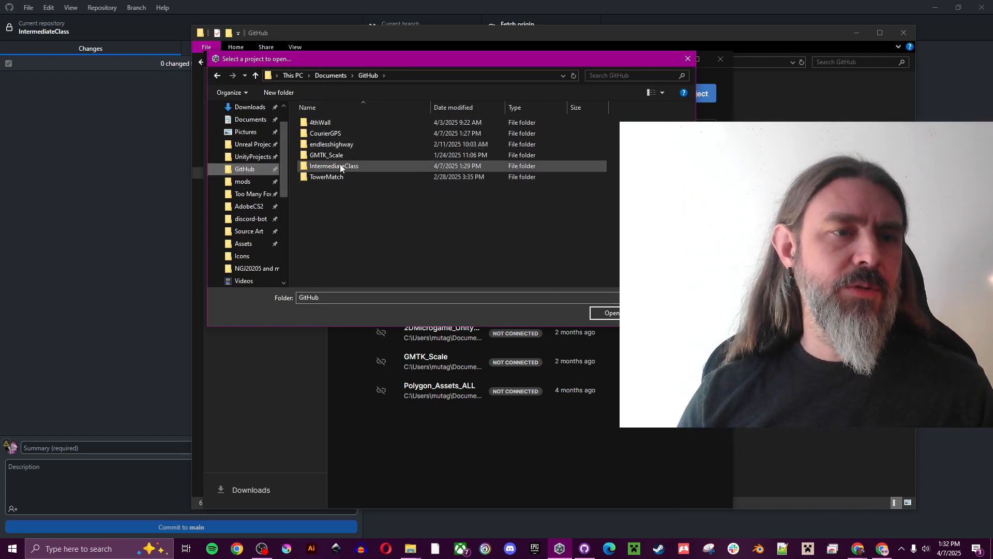
pyautogui.click(612, 314)
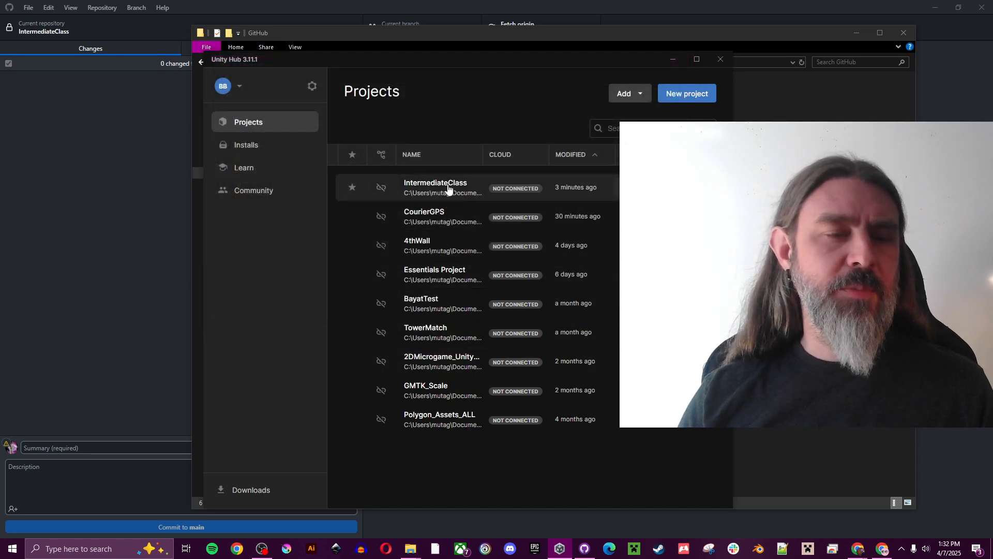
# Open IntermediateClass in Unity and open Assets/Scripts/Test.cs in Visual Studio
pyautogui.click(449, 190)
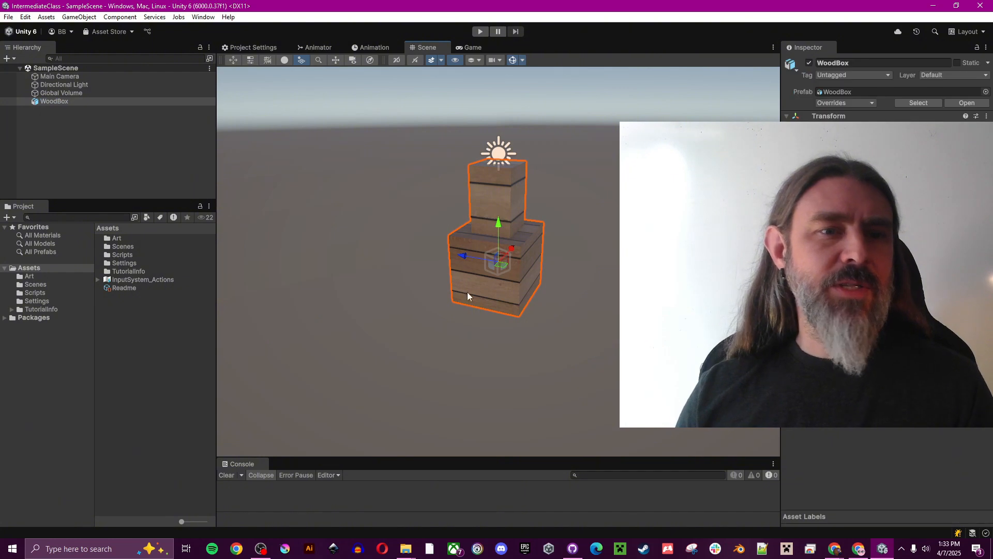
pyautogui.moveTo(468, 254); pyautogui.dragTo(617, 251)
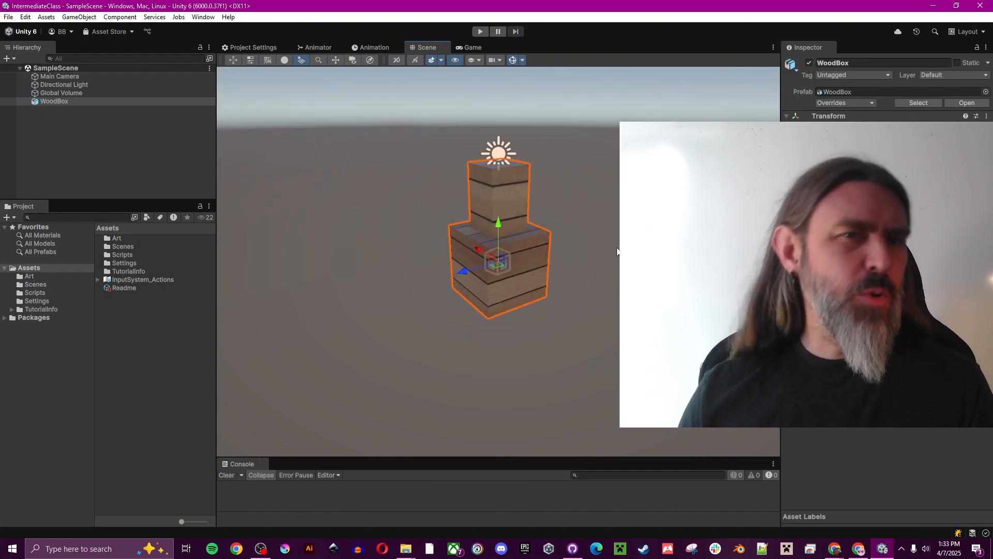
pyautogui.moveTo(492, 247); pyautogui.dragTo(491, 246)
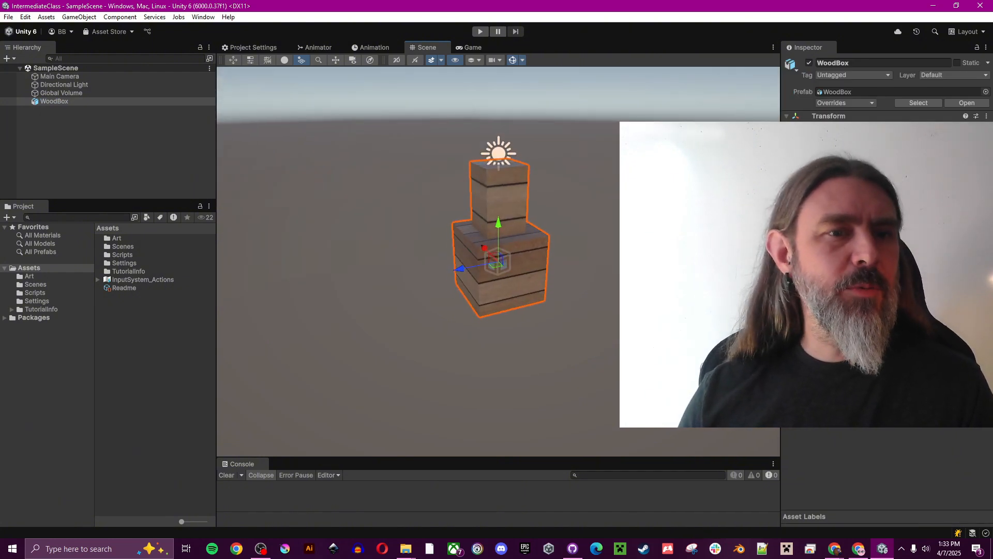
pyautogui.click(117, 237)
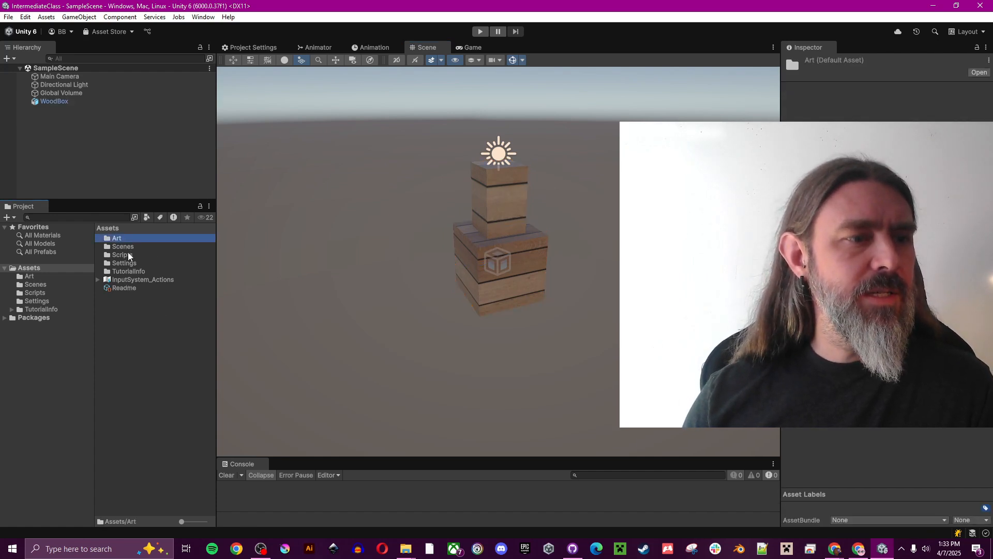
pyautogui.doubleClick(128, 255)
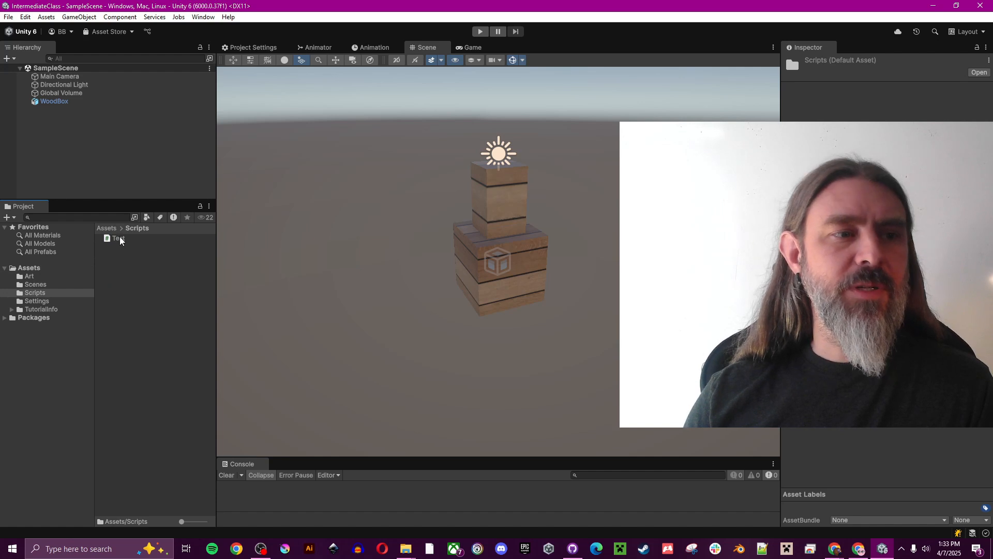
pyautogui.doubleClick(119, 236)
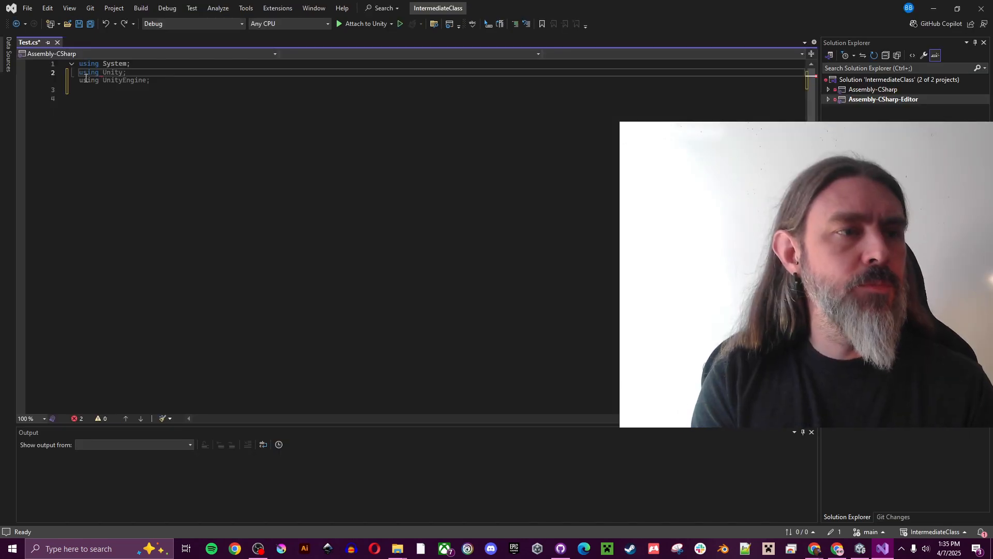
# Fix line 2 to 'using UnityEngine;', add the Test class logging 'Hello World', and save
pyautogui.hotkey('ctrl', 'z')
pyautogui.hotkey('ctrl', 'z')
pyautogui.write('using Unityen')
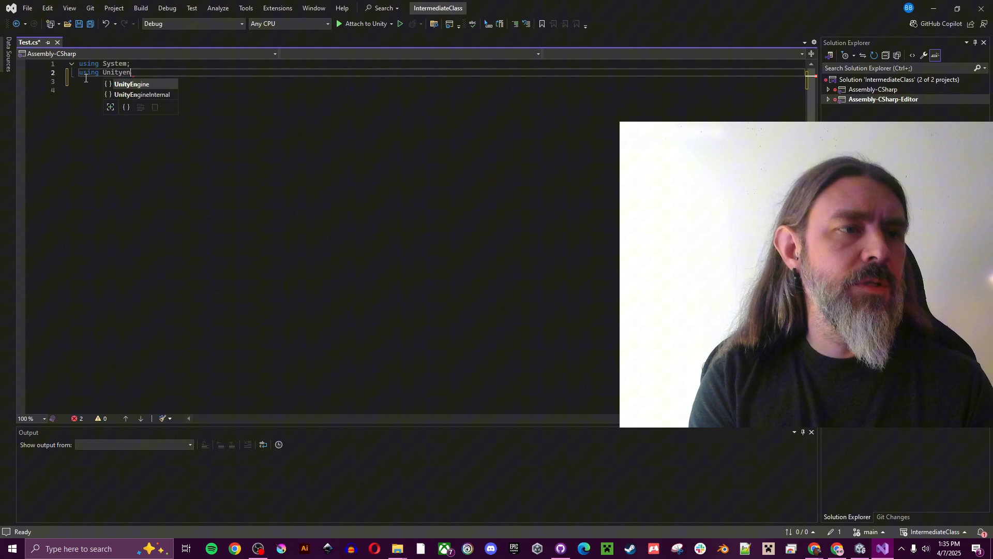
pyautogui.press('Tab')
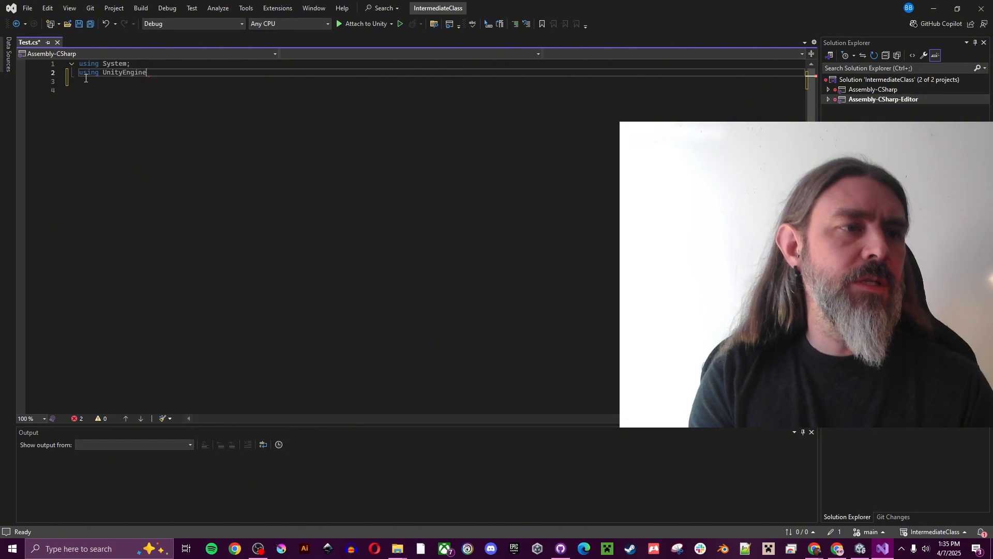
pyautogui.write(';')
pyautogui.press('Return')
pyautogui.press('Return')
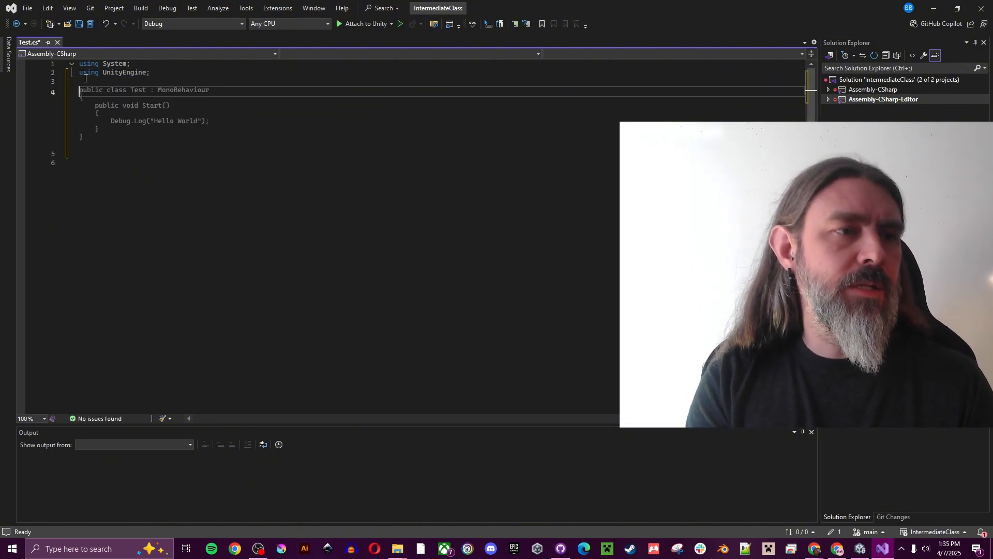
pyautogui.press('Tab')
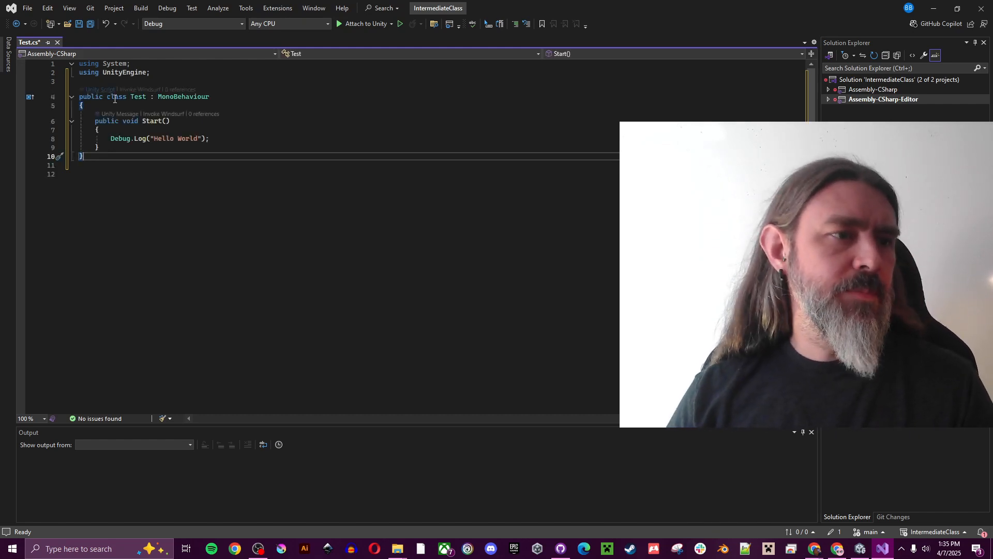
pyautogui.click(79, 24)
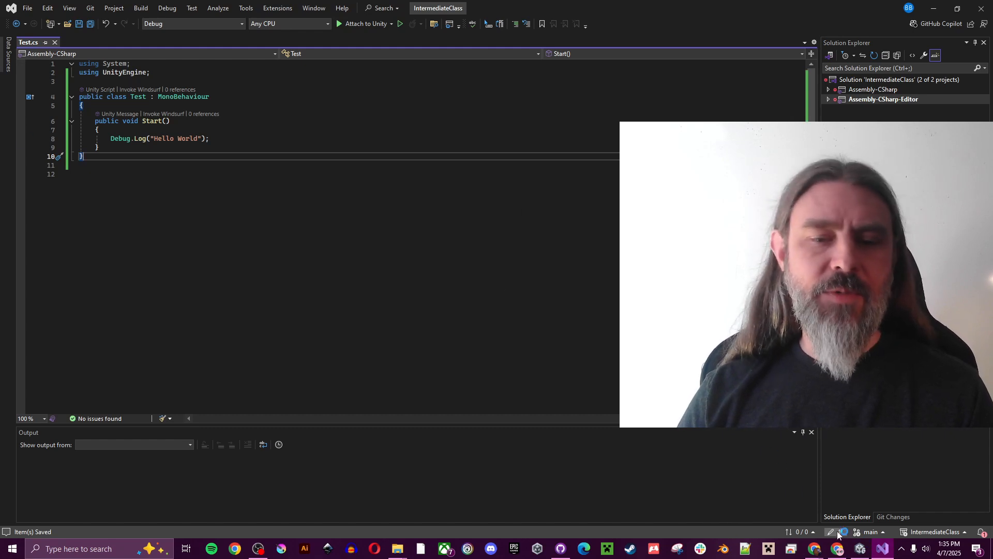
pyautogui.click(860, 549)
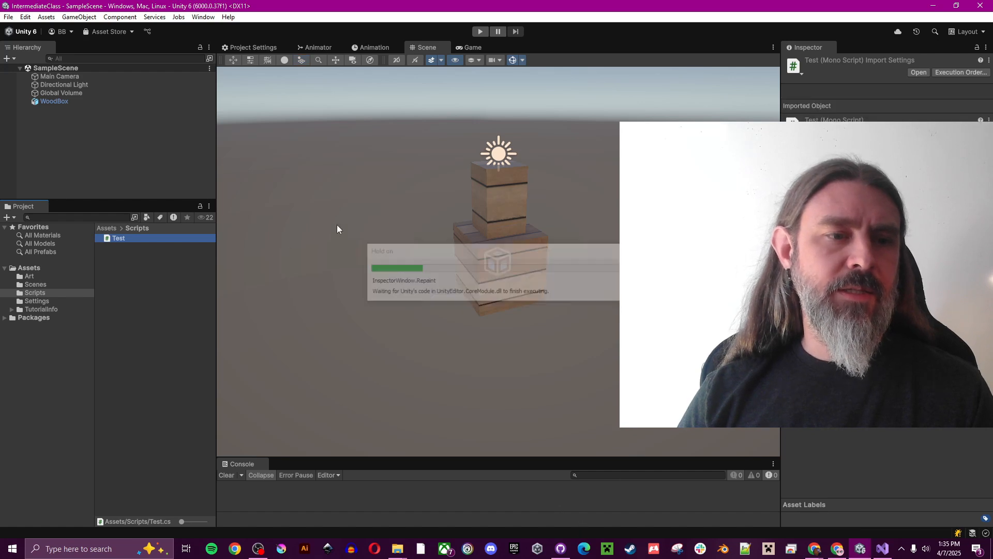
# Review the Test.cs diff in GitHub Desktop, then return to Unity and open a new File Explorer window
pyautogui.click(560, 549)
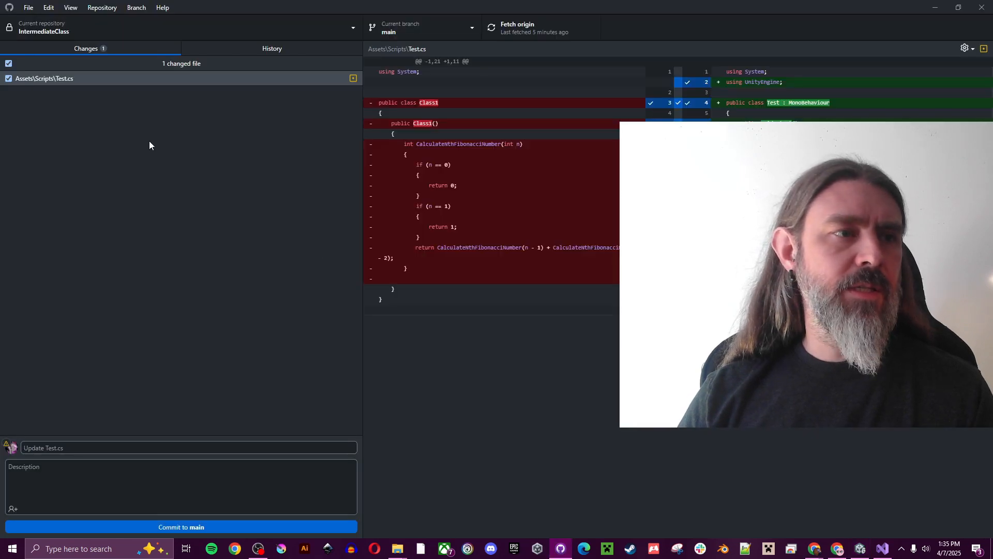
pyautogui.click(64, 80)
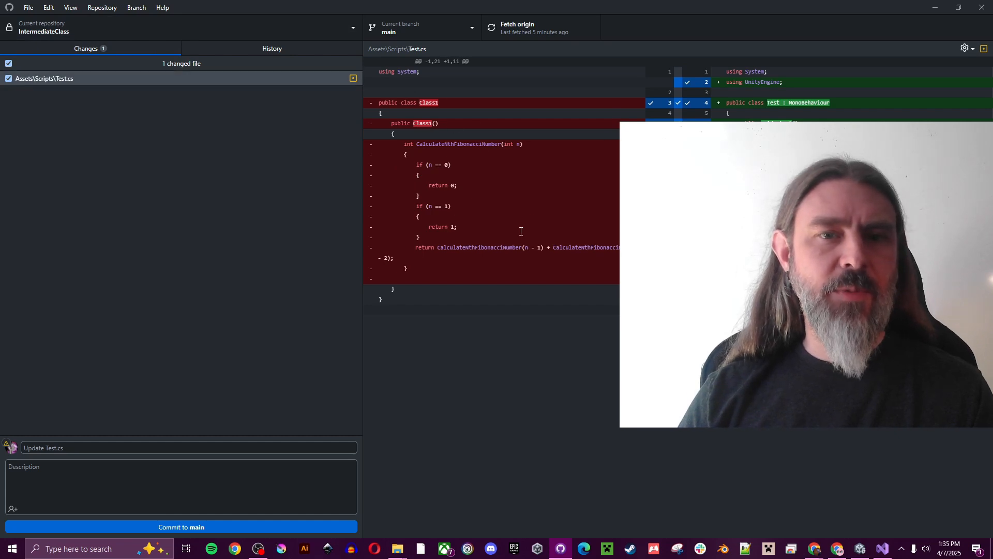
pyautogui.hotkey('alt', 'Tab')
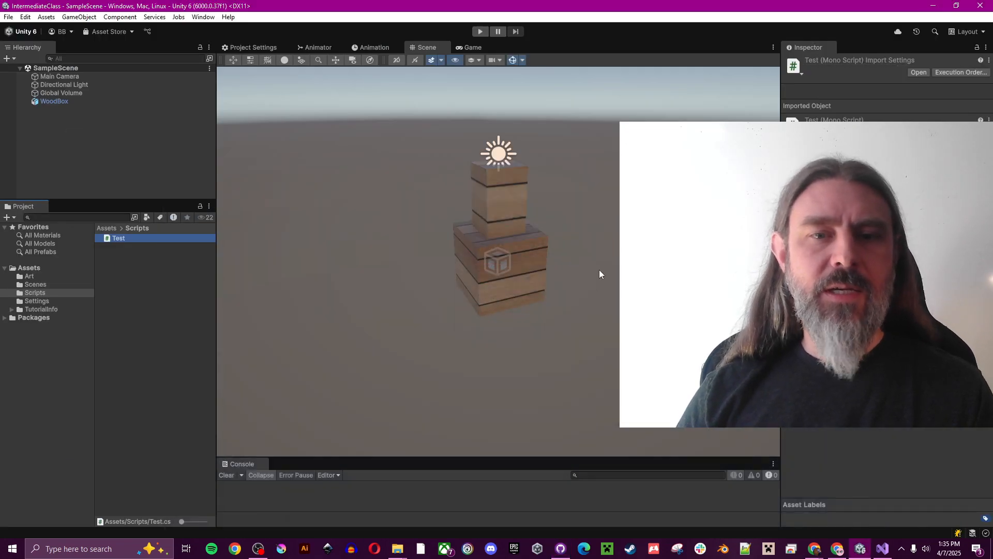
pyautogui.press('super+e')
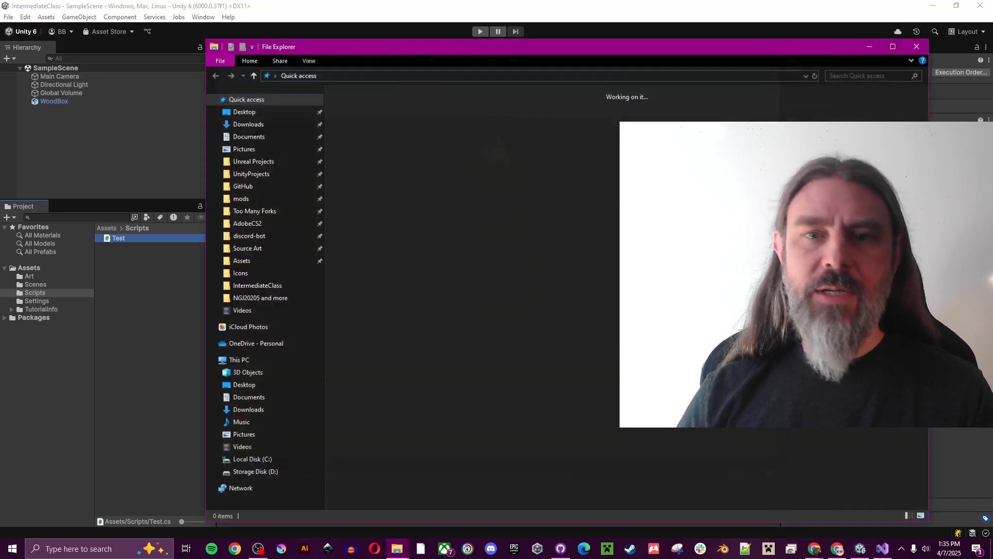
# Import the DabbleSketch02 image into Unity's Art folder and inspect the new texture
pyautogui.moveTo(673, 50); pyautogui.dragTo(992, 47)
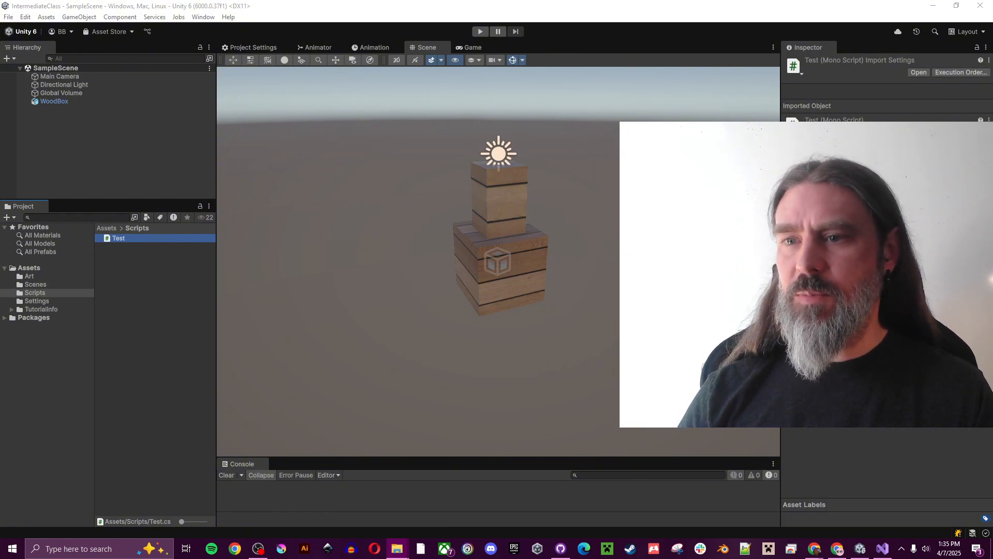
pyautogui.moveTo(217, 258); pyautogui.dragTo(31, 276)
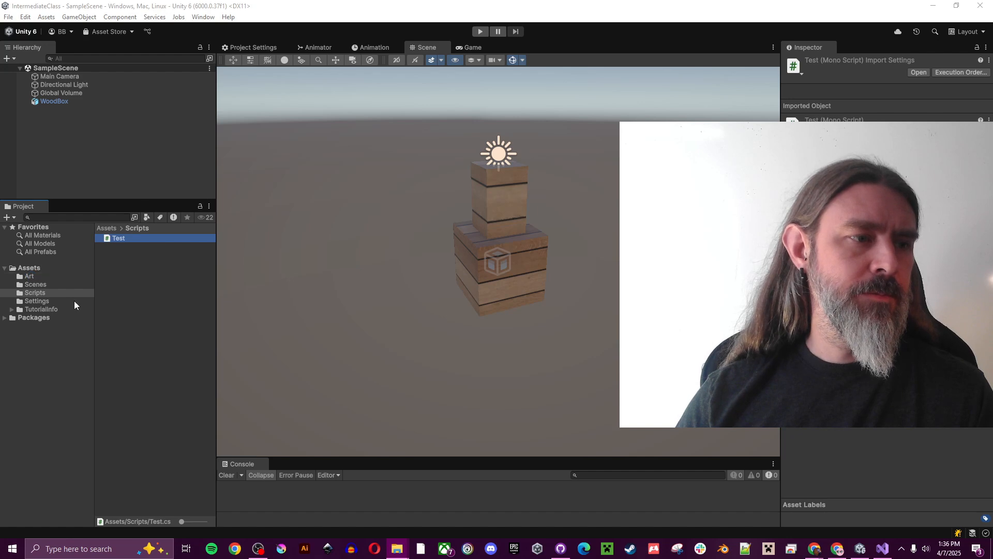
pyautogui.click(29, 277)
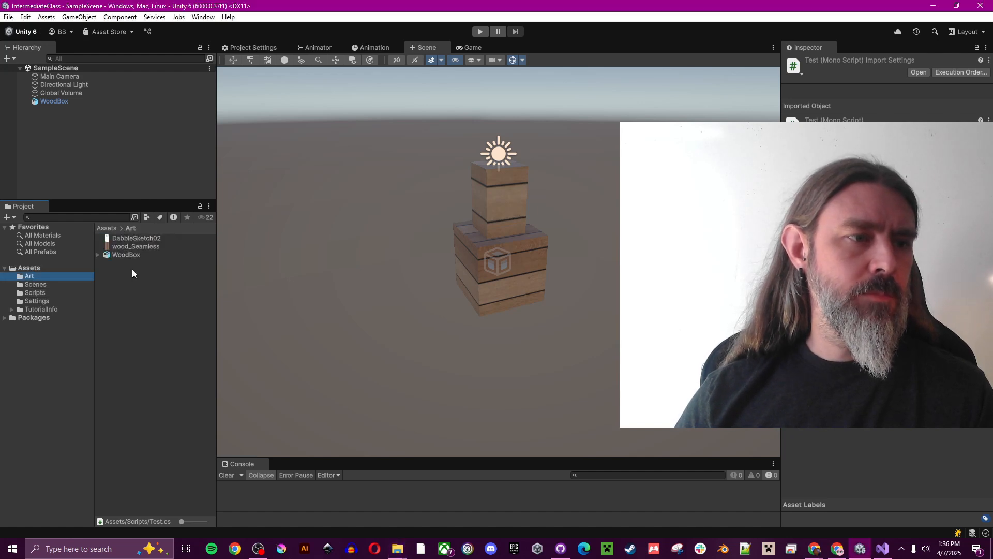
pyautogui.click(137, 239)
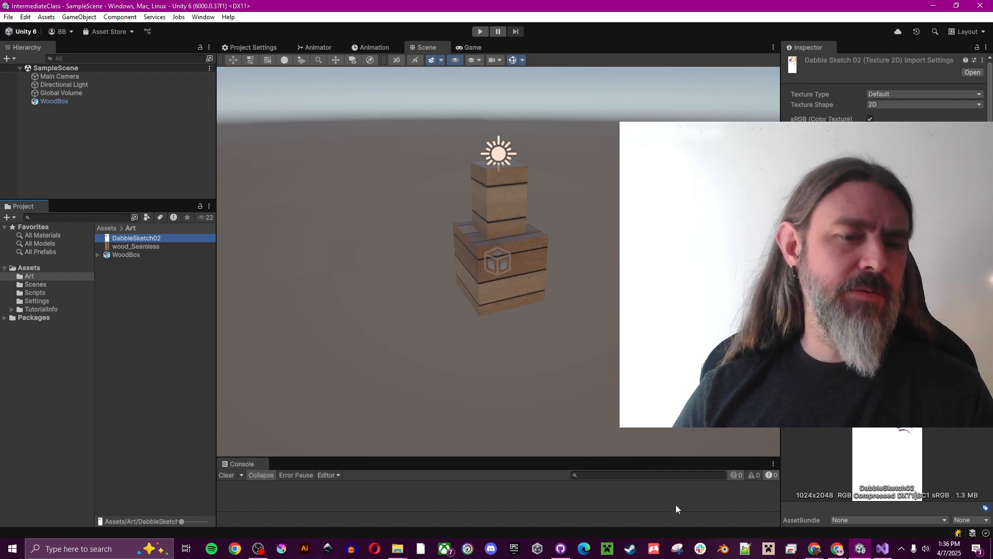
pyautogui.click(560, 549)
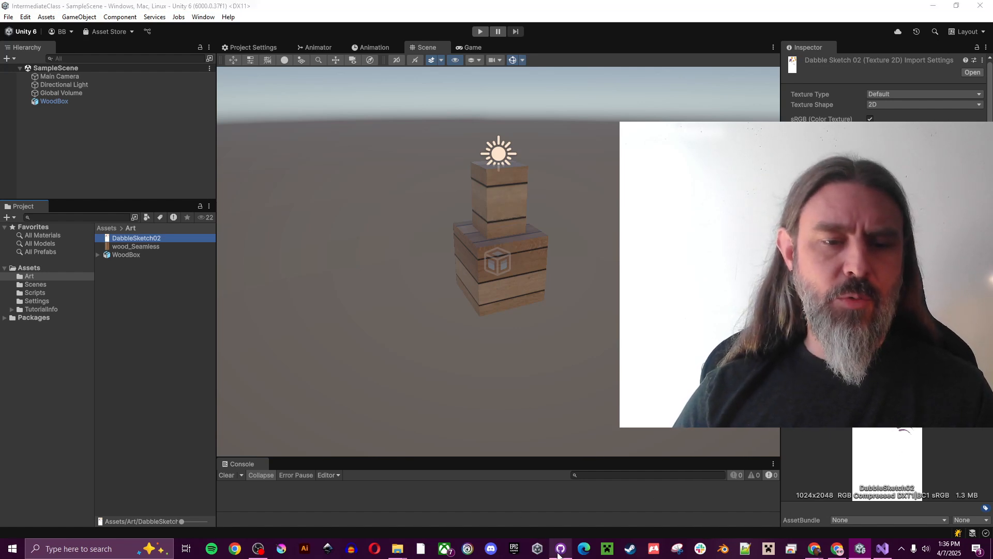
# Review the DabbleSketch02.png preview, its .meta diff and the Test.cs code diff
pyautogui.click(113, 79)
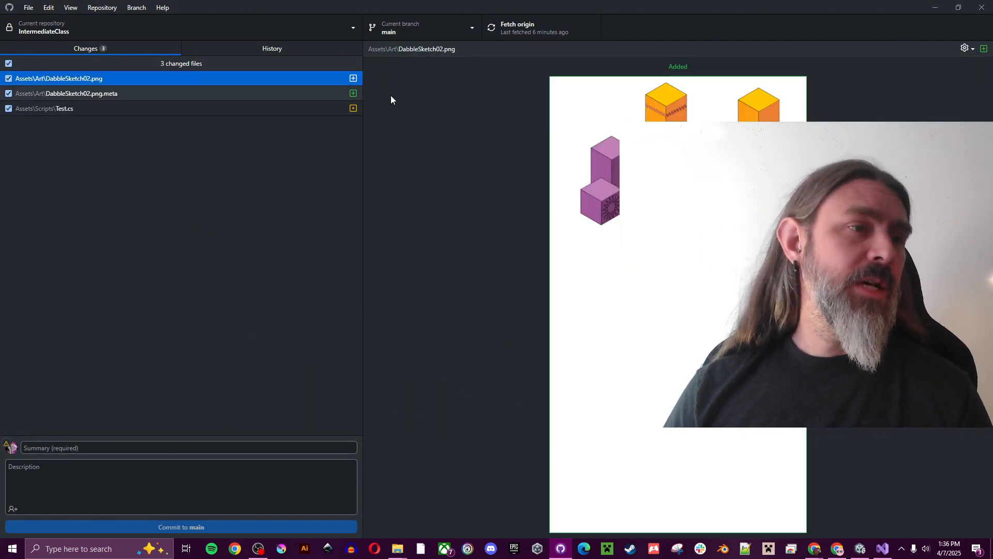
pyautogui.click(123, 94)
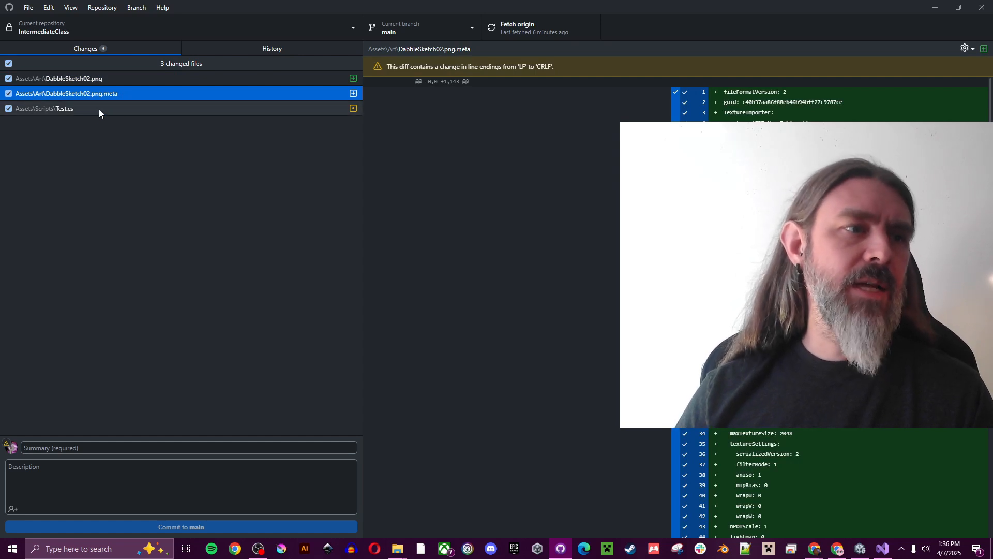
pyautogui.click(94, 110)
pyautogui.click(117, 82)
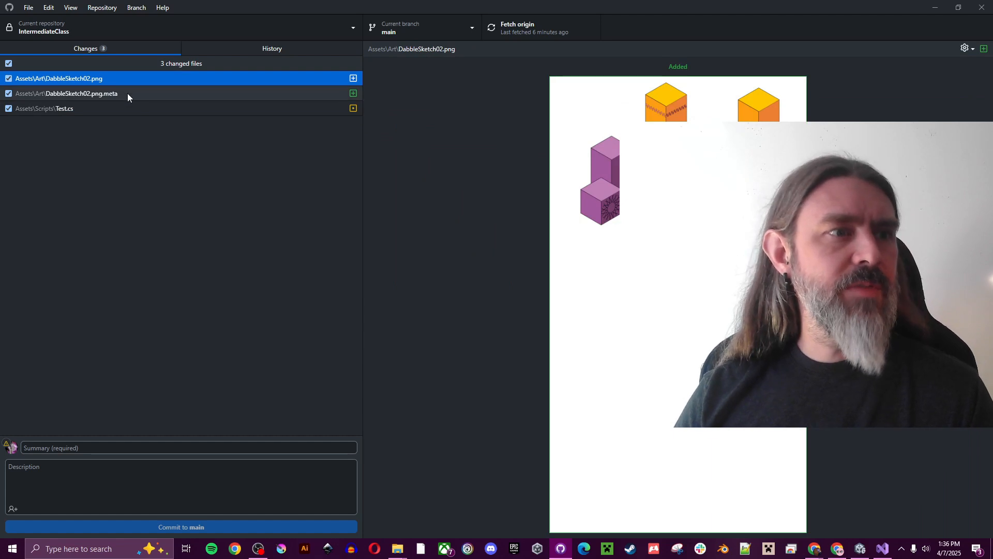
pyautogui.click(130, 95)
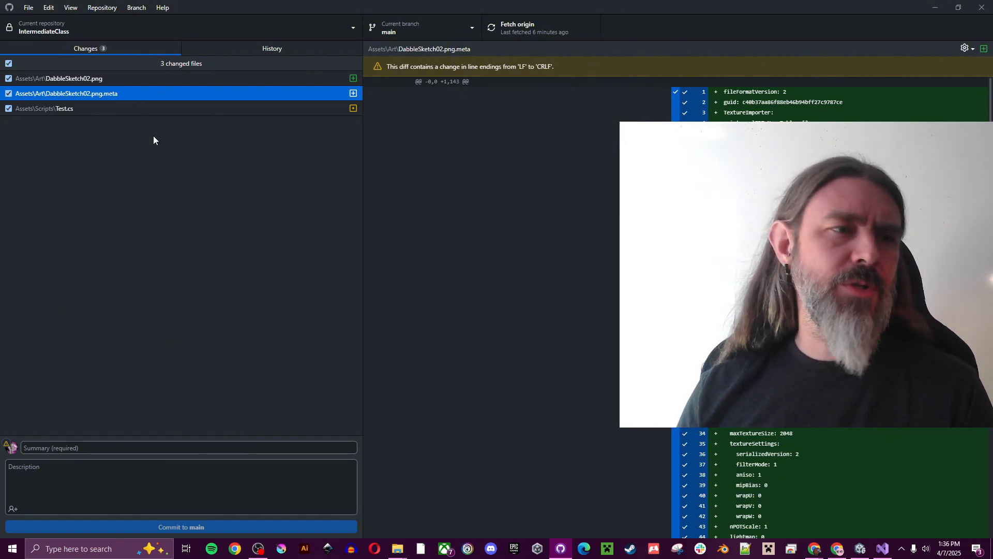
pyautogui.click(256, 77)
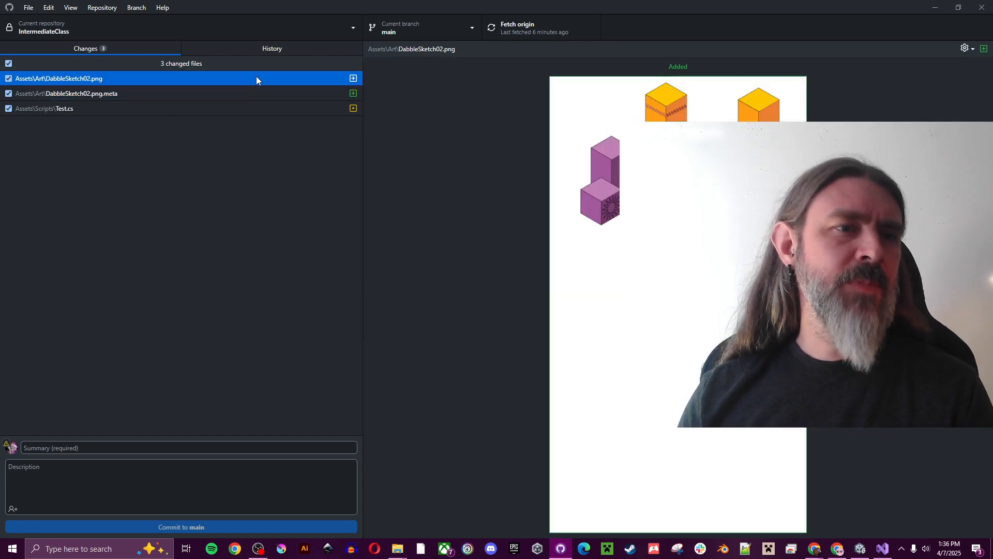
pyautogui.click(231, 108)
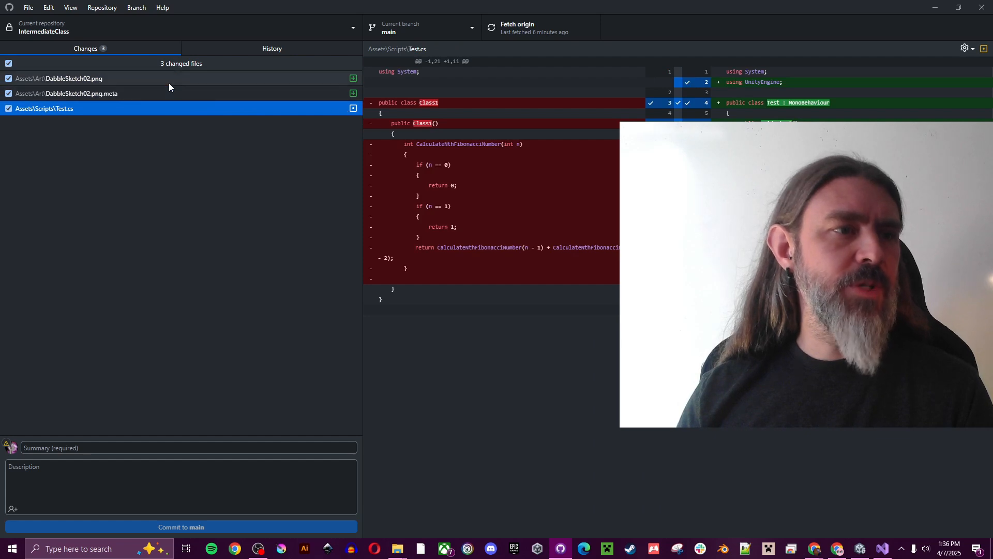
pyautogui.click(145, 449)
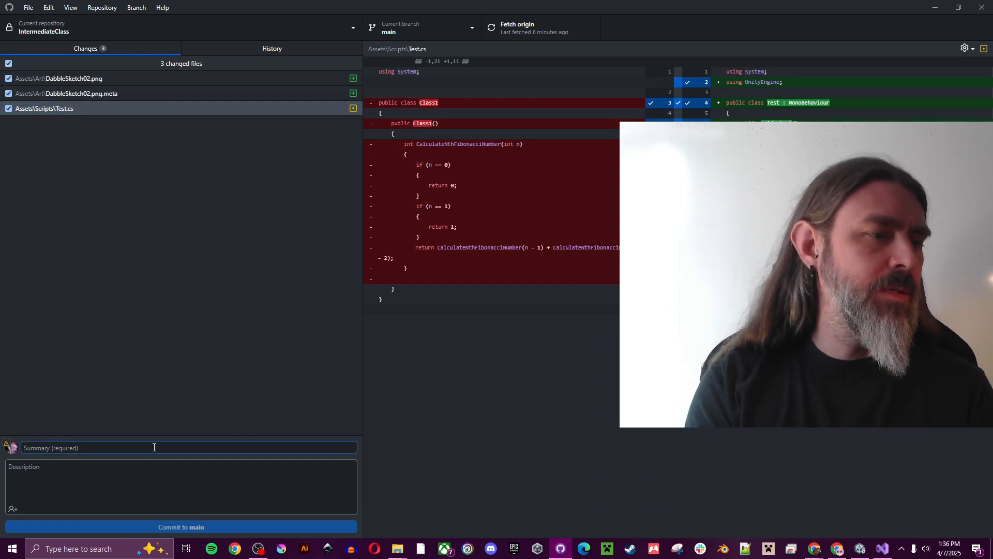
# Commit the three changes as 'Updated Test script and imported new art' and push to origin
pyautogui.write('Updated Test script and imported new art')
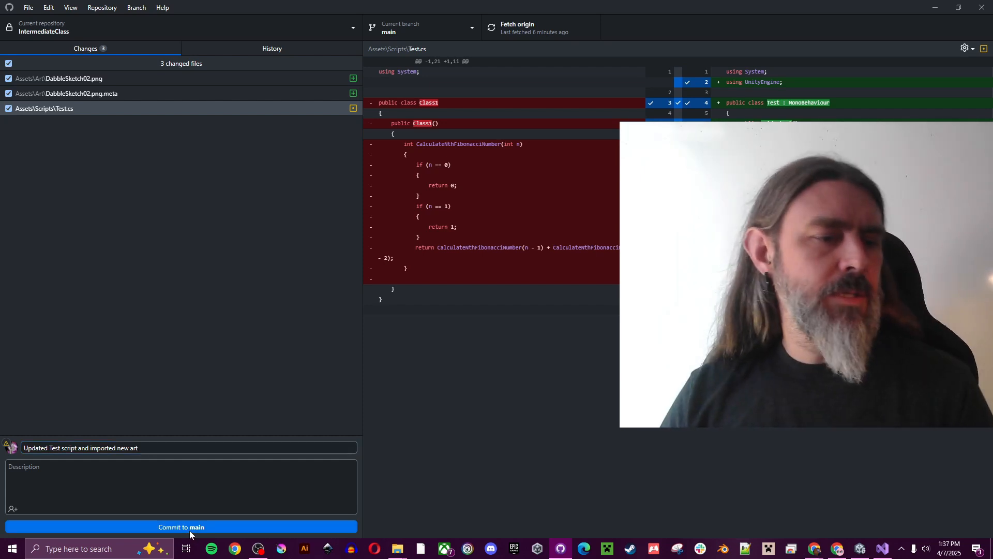
pyautogui.click(189, 528)
pyautogui.click(538, 22)
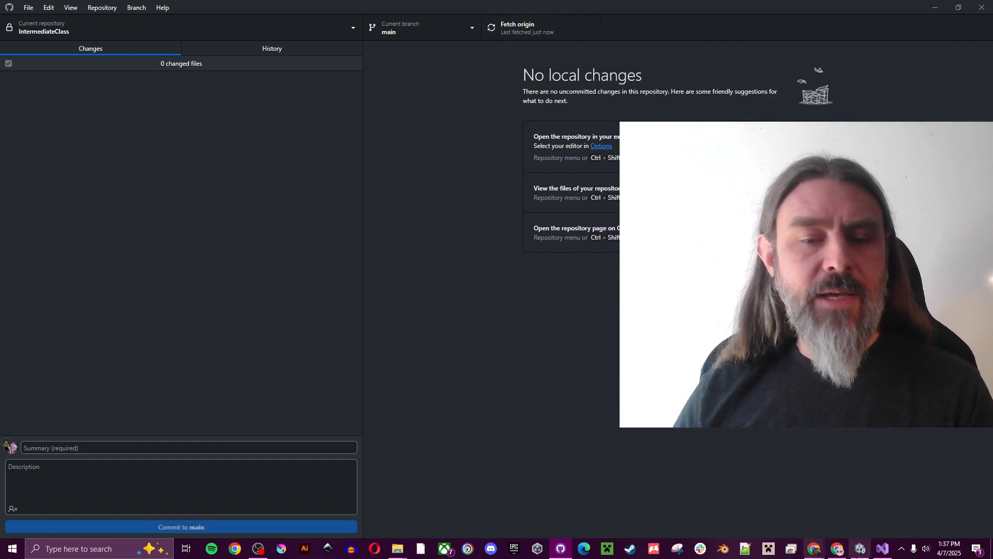
pyautogui.click(839, 549)
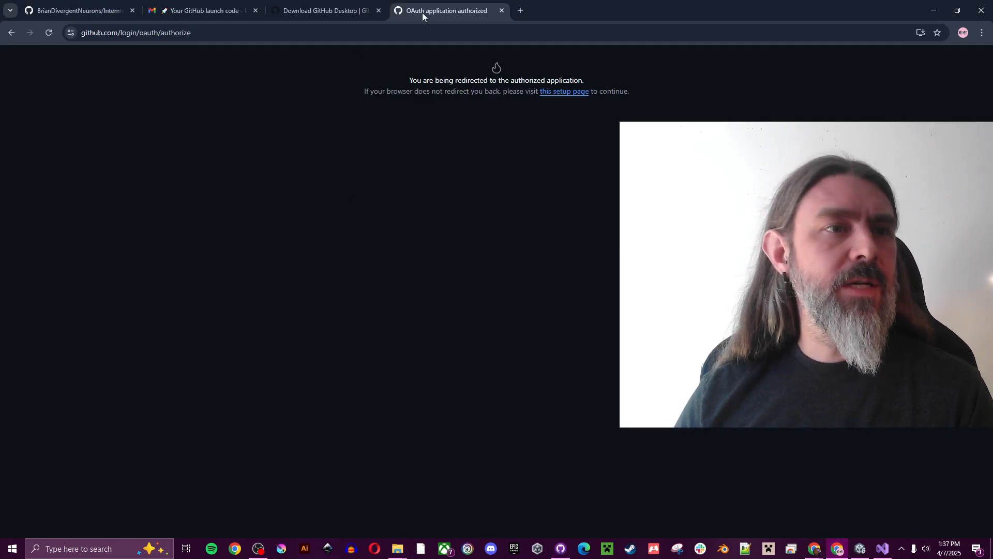
# Close the leftover e-mail and download tabs and reload the repository page
pyautogui.click(255, 10)
pyautogui.click(256, 10)
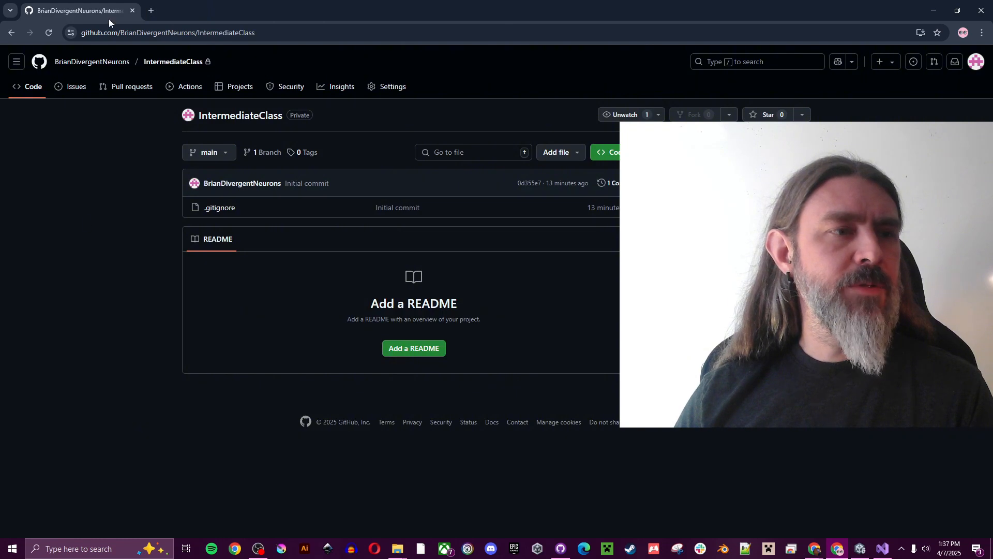
pyautogui.click(28, 33)
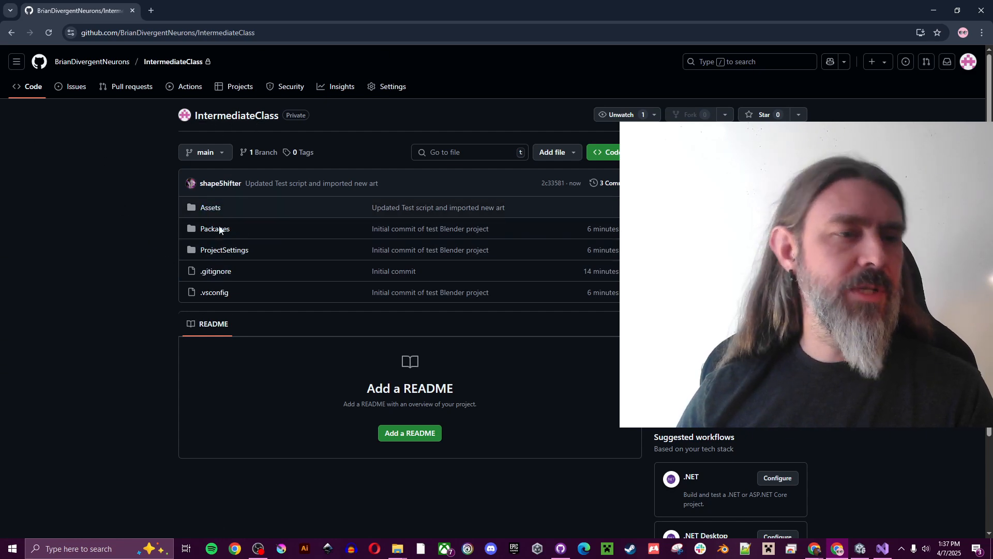
# Browse Assets/Scripts and Assets/Art on GitHub to confirm Test.cs and the new DabbleSketch02.png
pyautogui.click(213, 208)
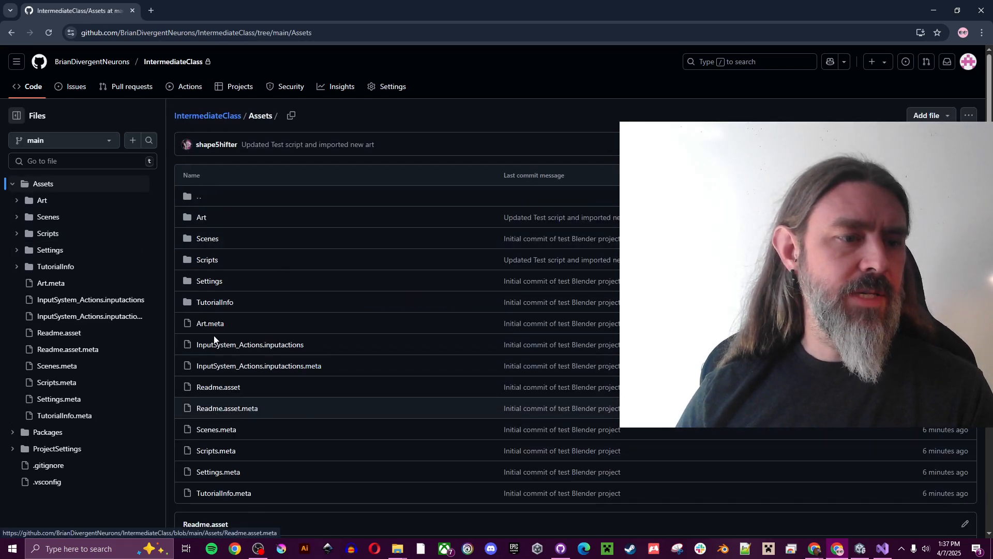
pyautogui.click(207, 260)
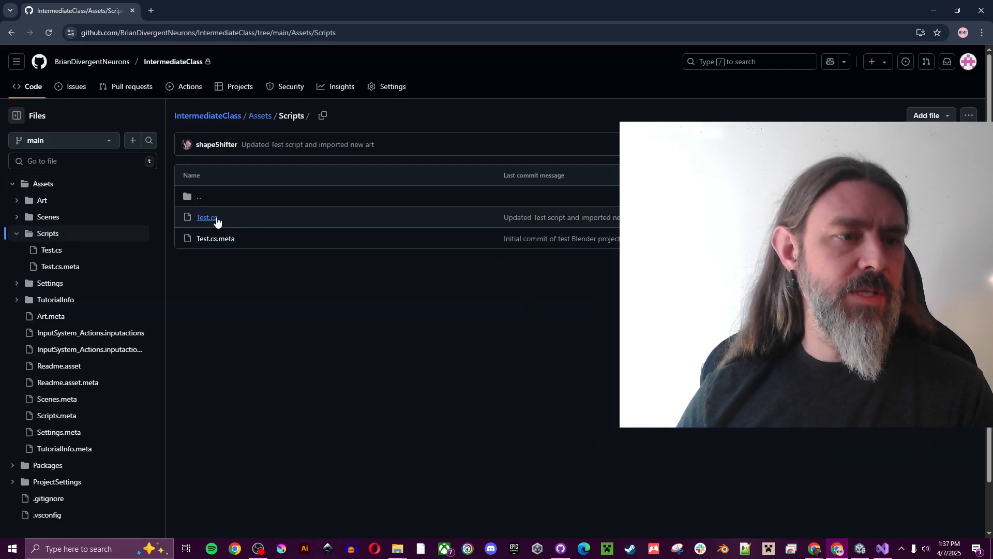
pyautogui.click(261, 116)
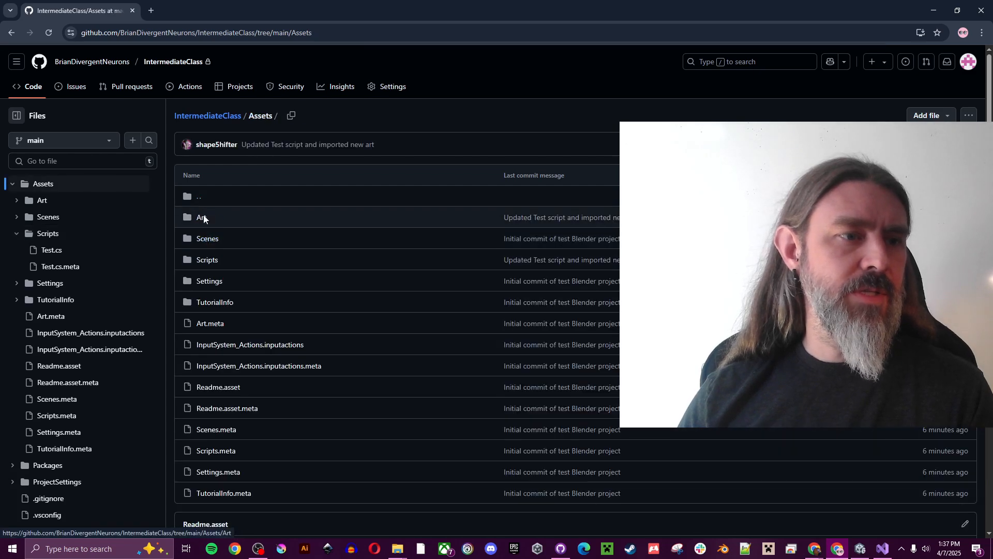
pyautogui.click(202, 218)
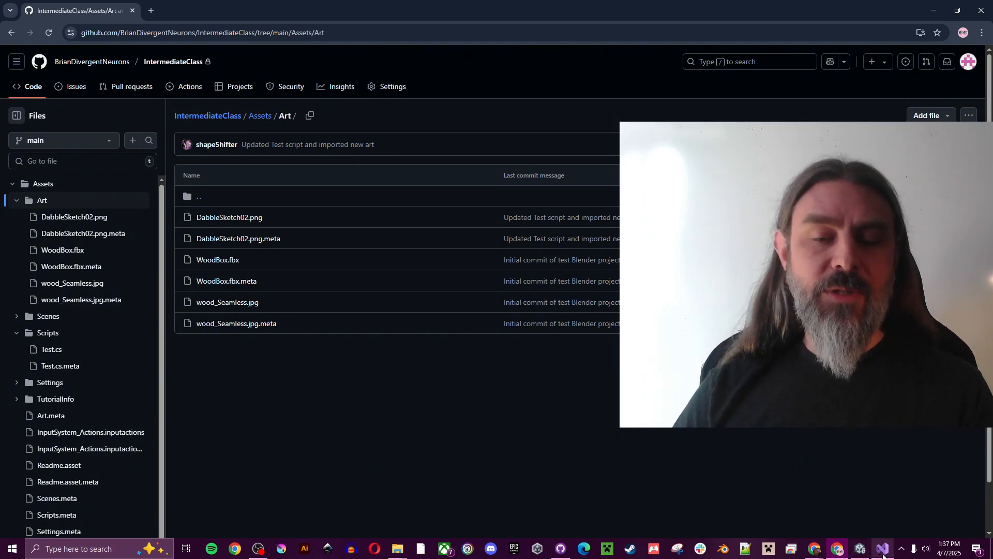
pyautogui.click(560, 548)
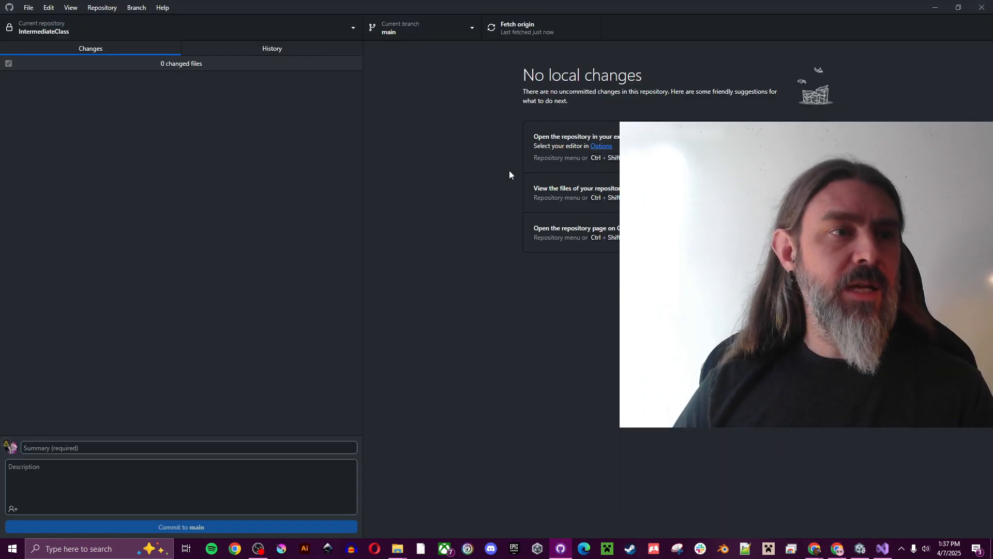
# Replace the Debug.Log line in Test.cs with 'Blah blah.' and save
pyautogui.click(882, 548)
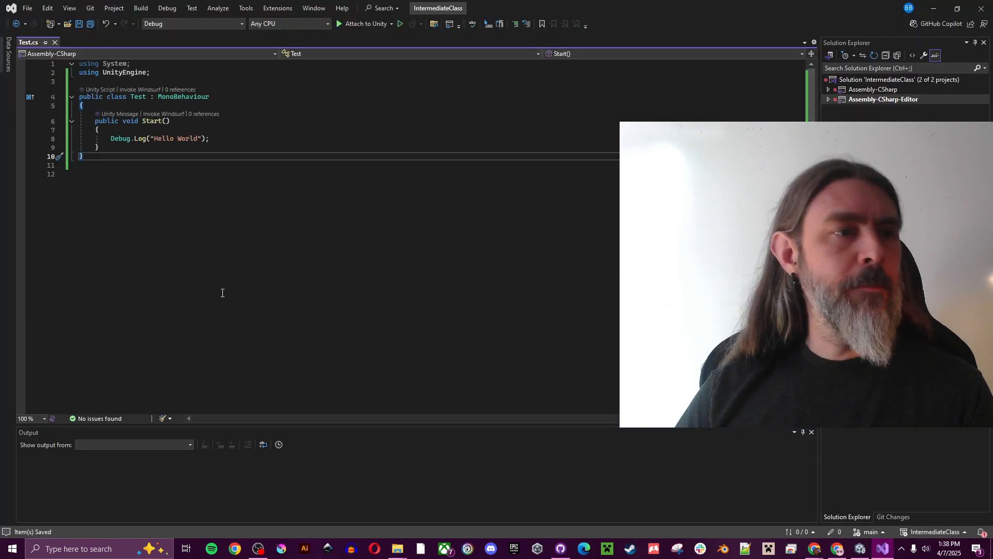
pyautogui.doubleClick(212, 134)
pyautogui.moveTo(210, 136); pyautogui.dragTo(110, 139)
pyautogui.click(218, 141)
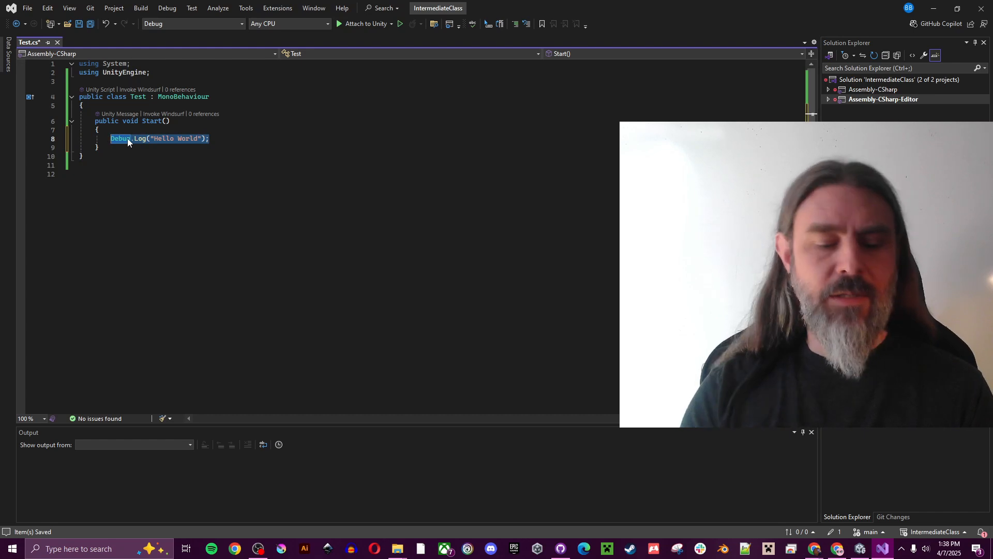
pyautogui.write('Blah blah.')
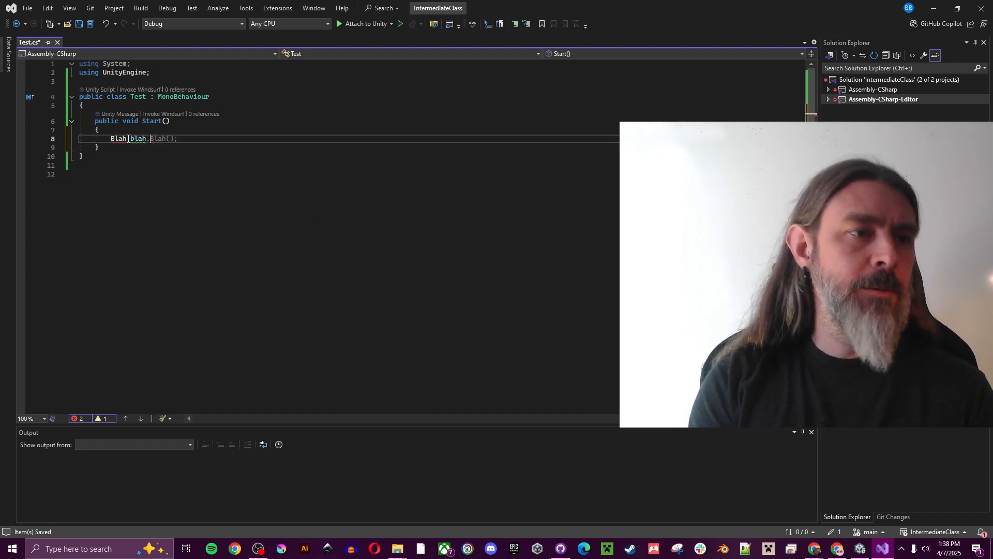
pyautogui.click(79, 24)
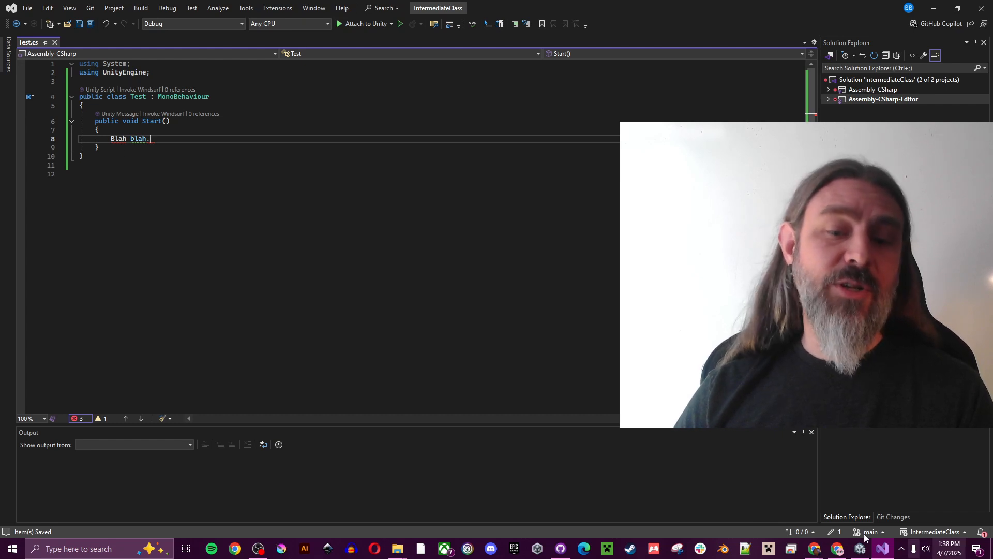
# Read the two compile errors in Unity's console, then close Test.cs and minimize Visual Studio
pyautogui.click(859, 550)
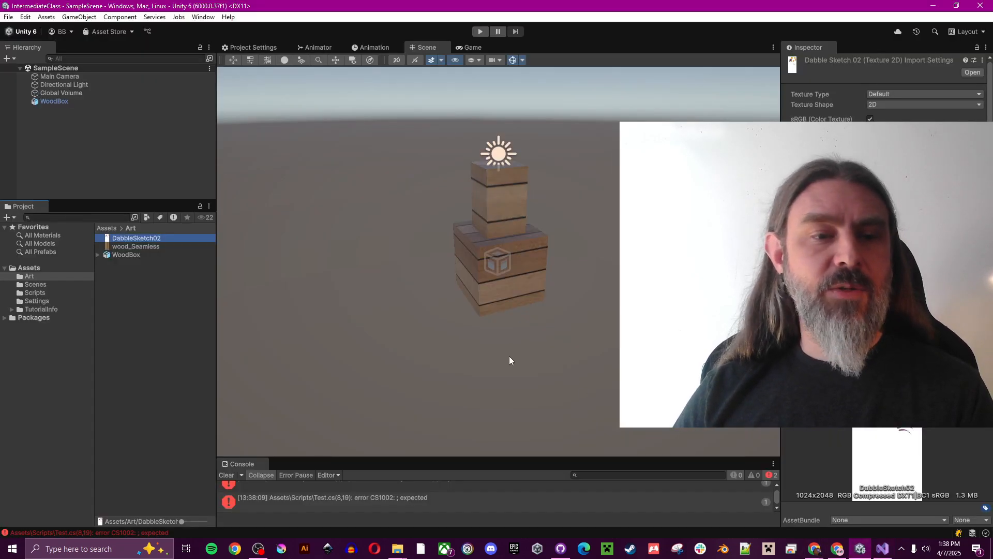
pyautogui.moveTo(458, 458); pyautogui.dragTo(480, 384)
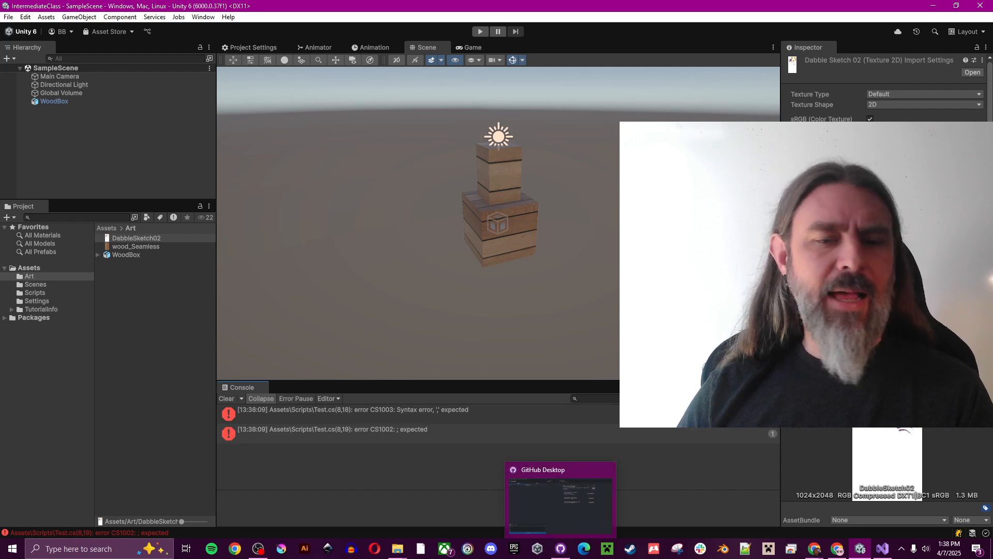
pyautogui.click(881, 547)
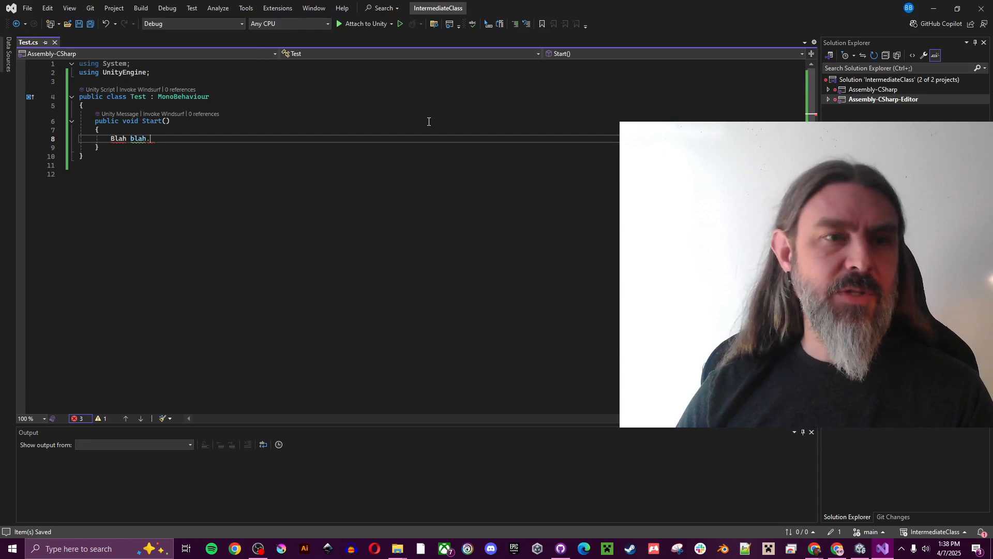
pyautogui.click(55, 42)
pyautogui.click(933, 8)
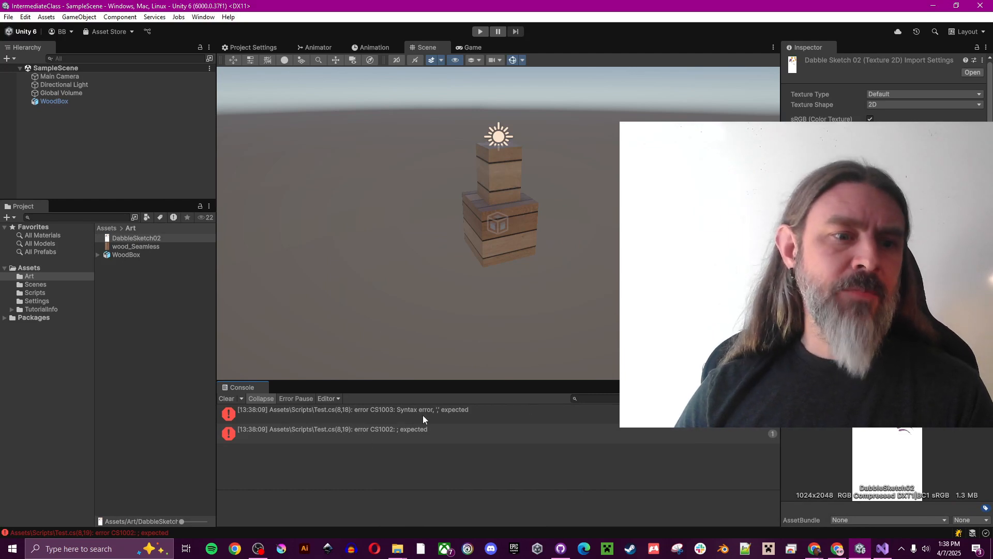
pyautogui.click(410, 411)
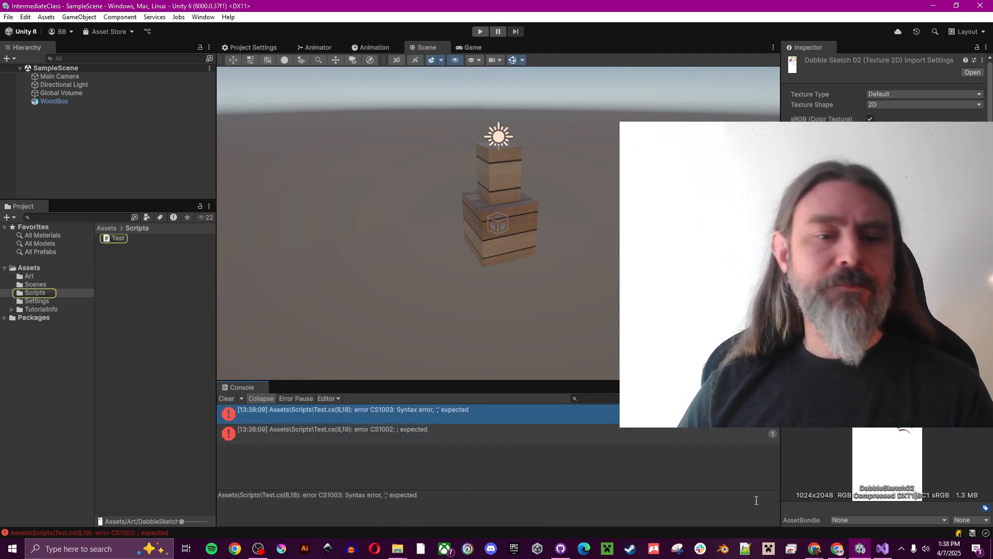
pyautogui.click(567, 554)
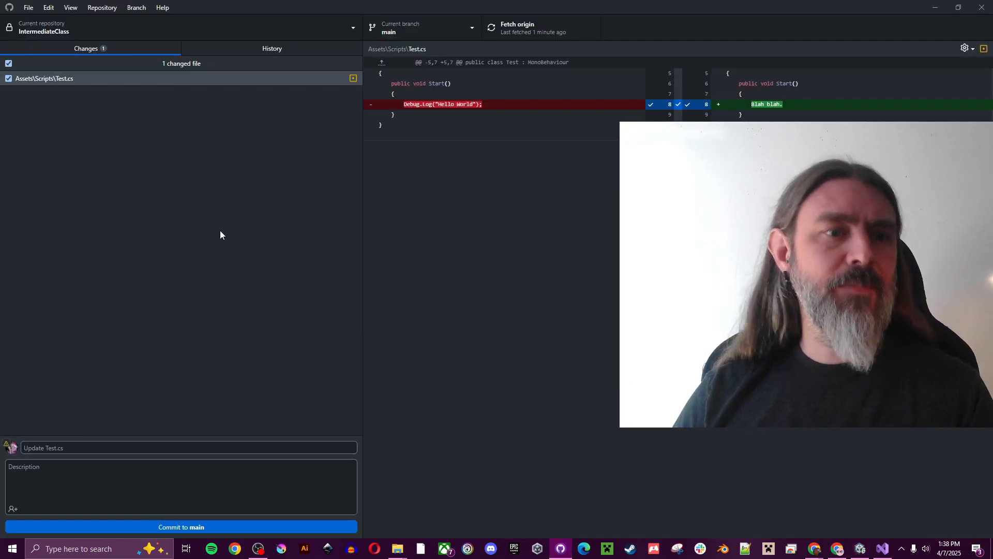
# Discard all changes to throw away the broken 'Blah blah.' edit in Test.cs
pyautogui.click(79, 81)
pyautogui.rightClick(79, 82)
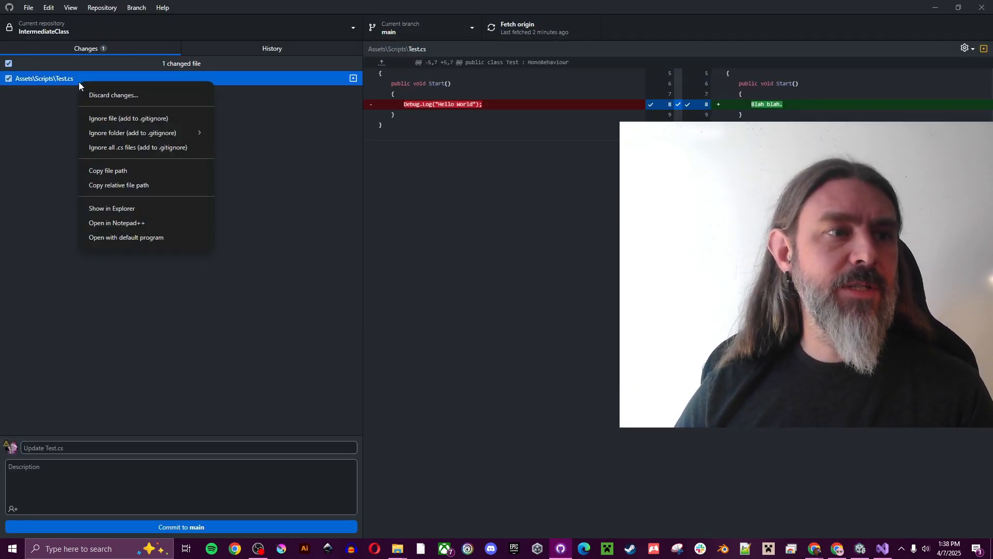
pyautogui.click(45, 125)
pyautogui.rightClick(124, 83)
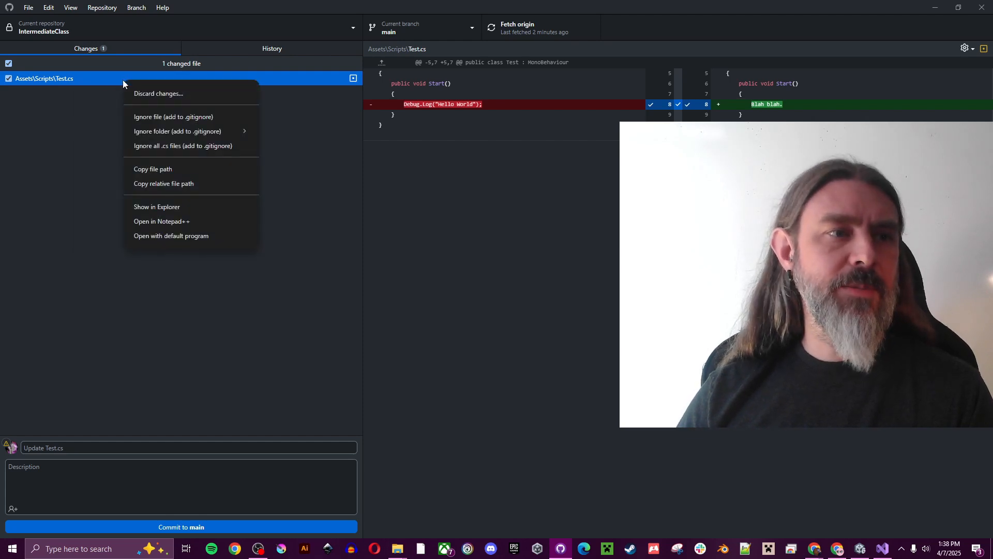
pyautogui.click(71, 103)
pyautogui.rightClick(114, 66)
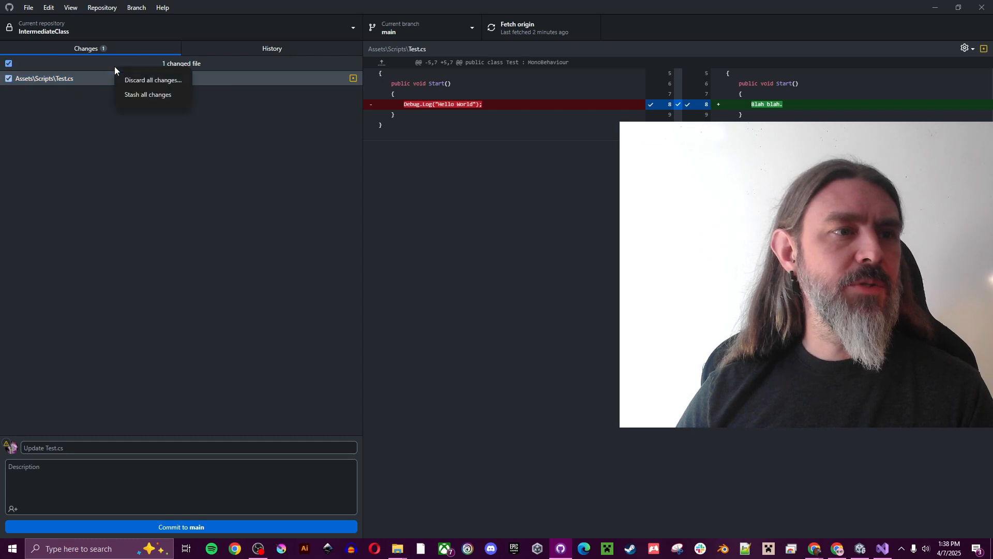
pyautogui.click(156, 80)
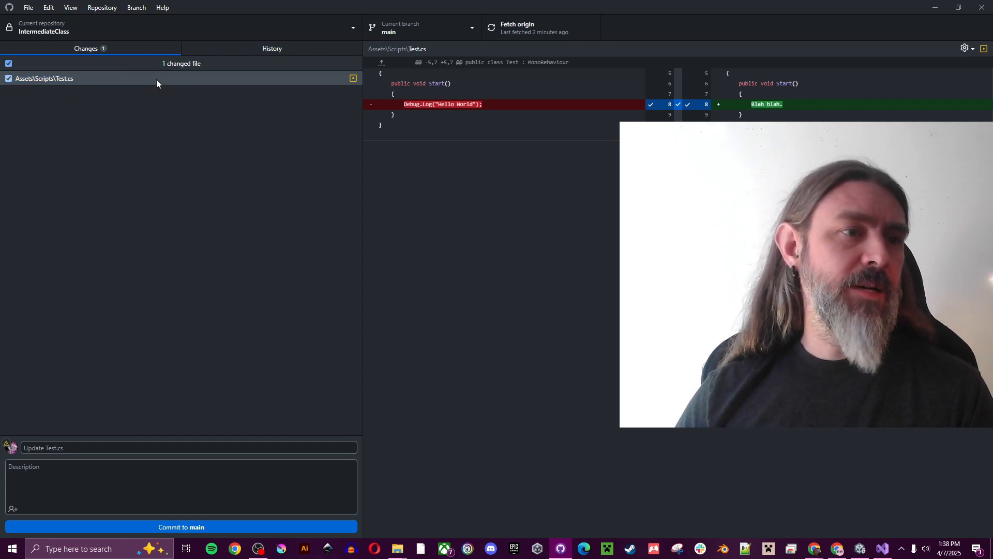
pyautogui.click(500, 315)
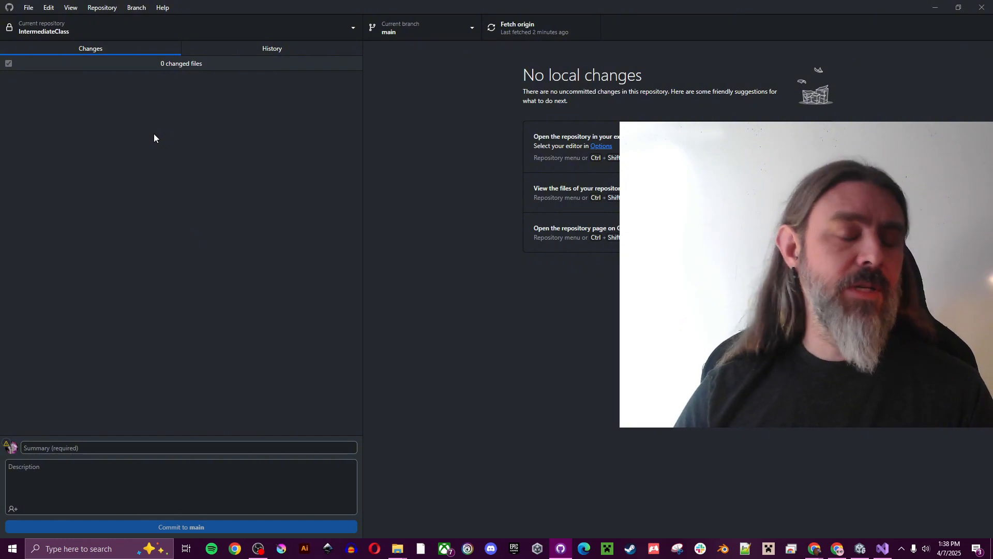
# Confirm Unity's console is clear of errors and check the restored Test script
pyautogui.click(860, 548)
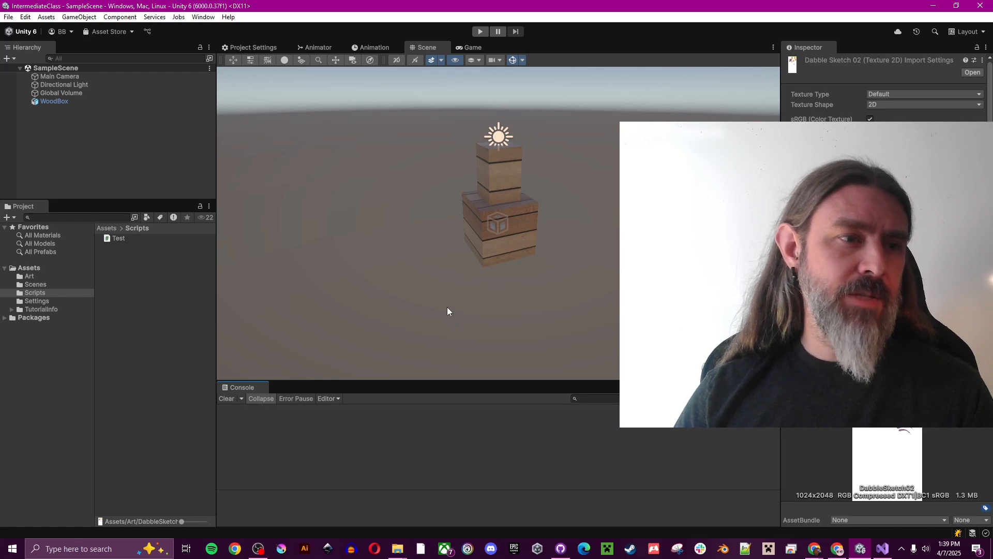
pyautogui.click(131, 237)
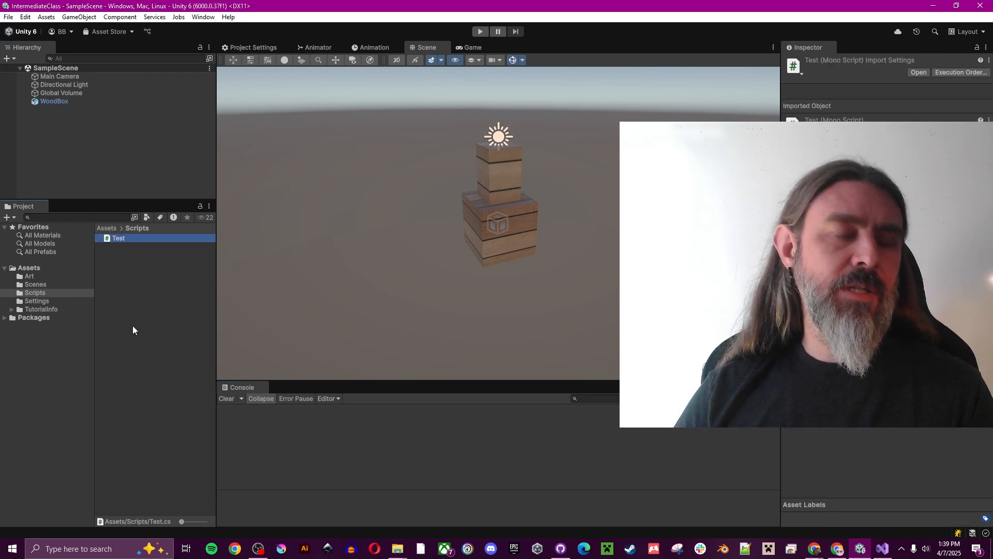